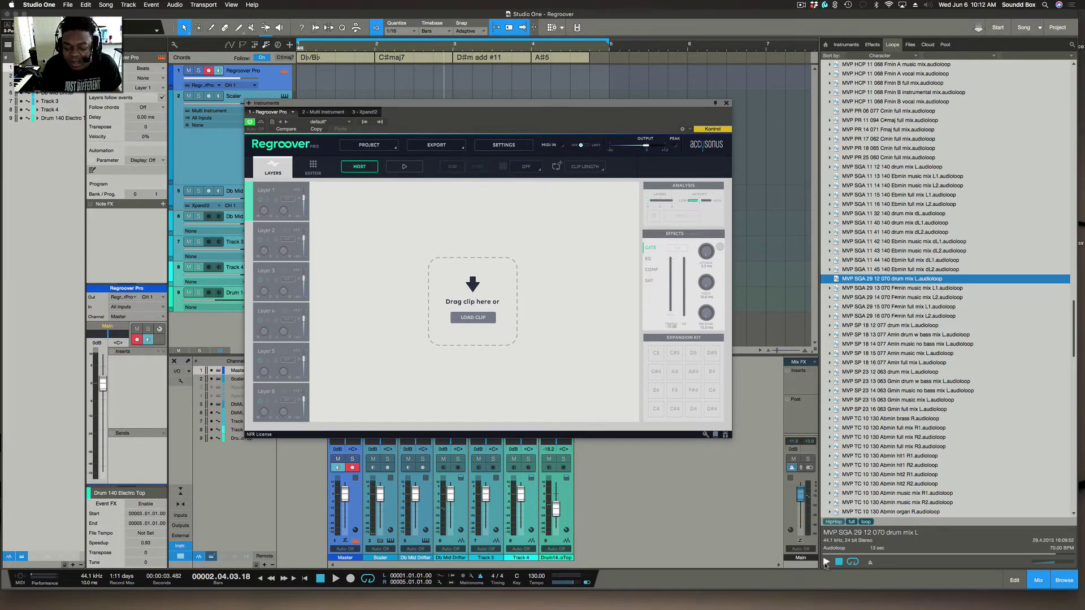
Audition the loop MVP SGA 29 12 070 drum mix L and place it on a new track at bar 5.
click(825, 562)
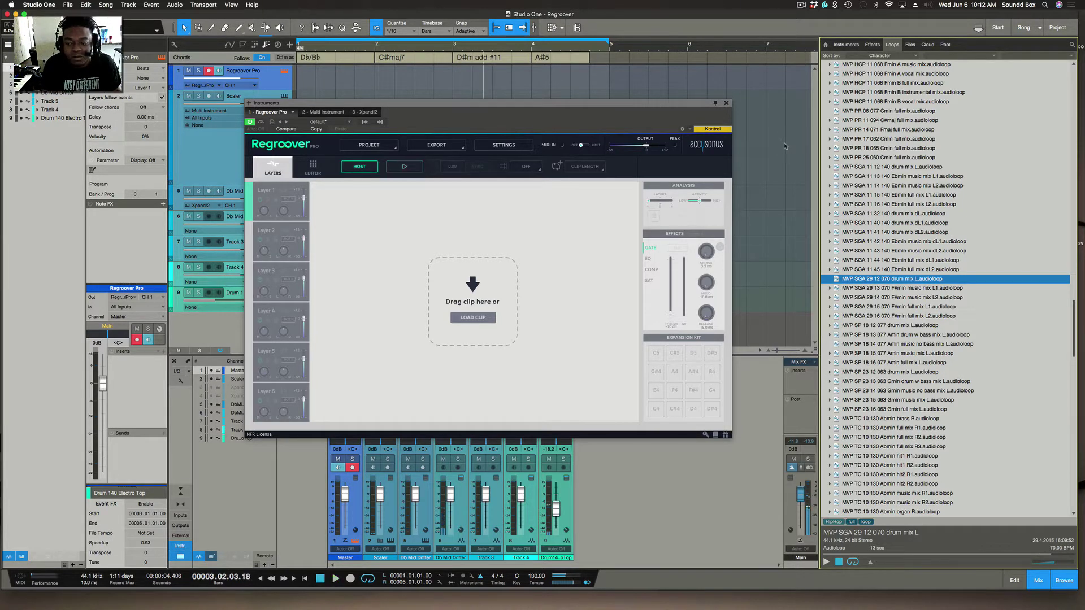
drag(603, 106, 431, 64)
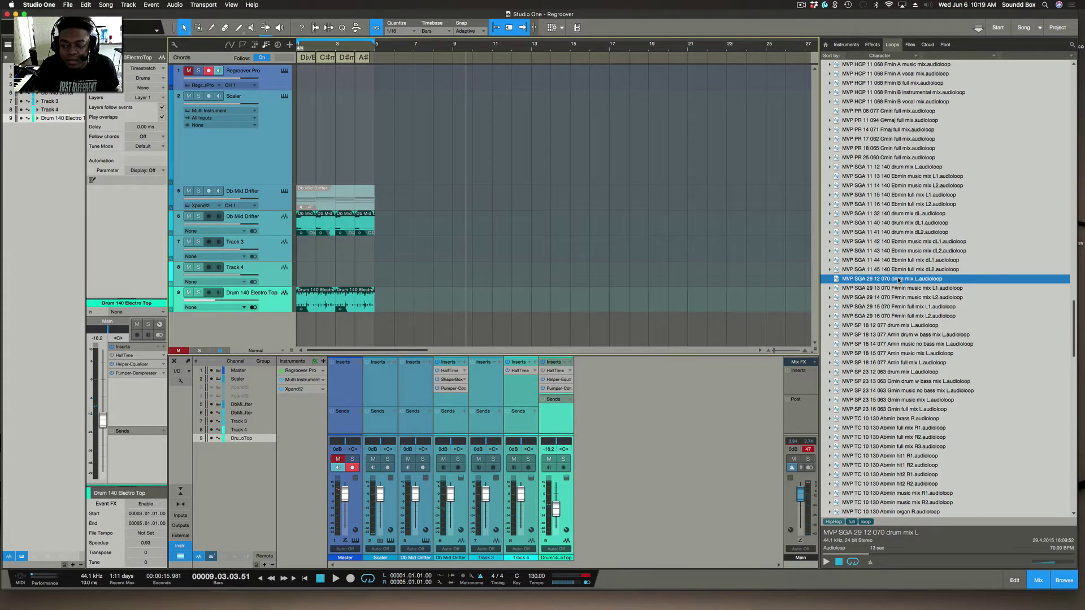
drag(898, 280, 389, 326)
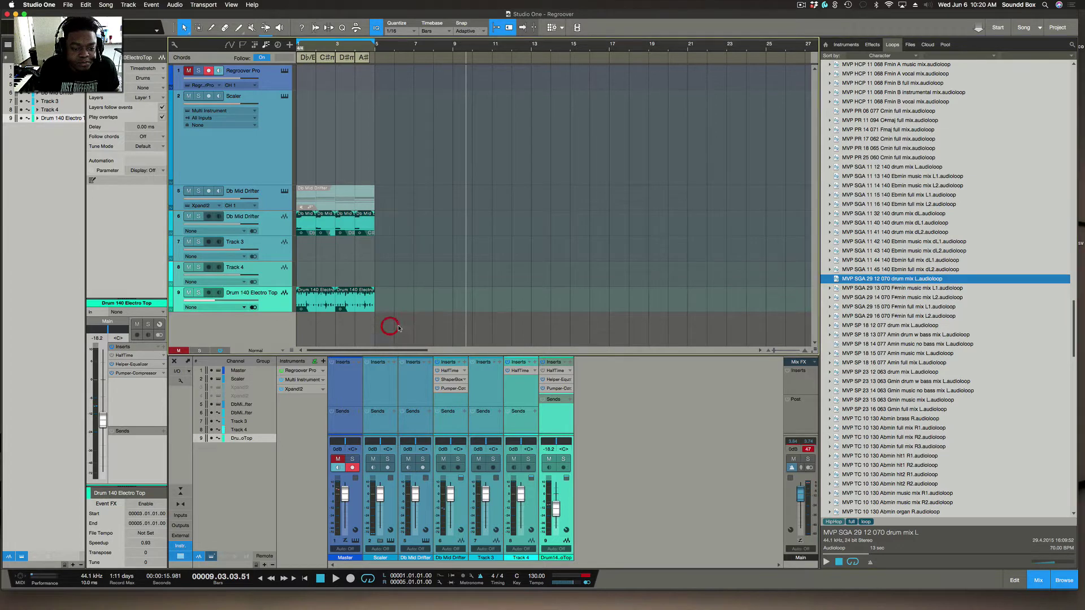
Lower the new drum loop track's volume to -9.8 dB while playing it back from bar 5.
click(376, 47)
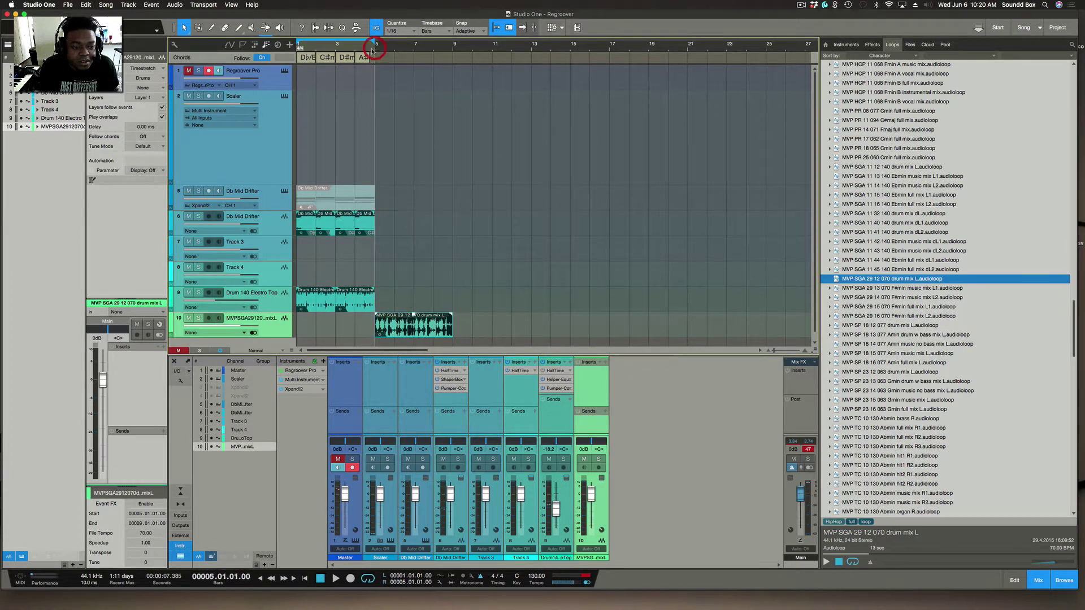
drag(239, 332, 224, 331)
key(space)
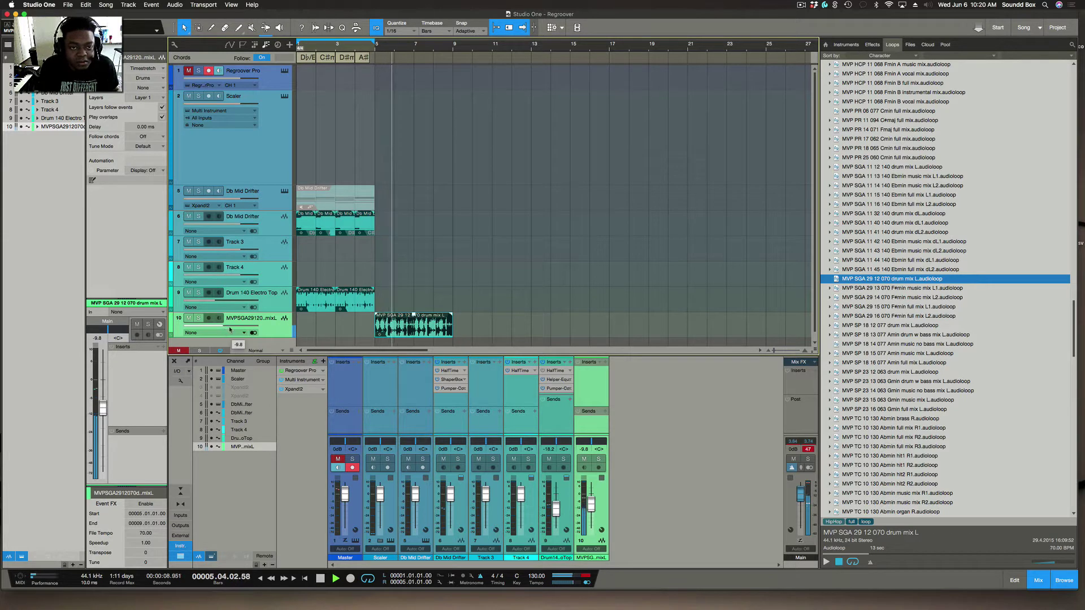
key(space)
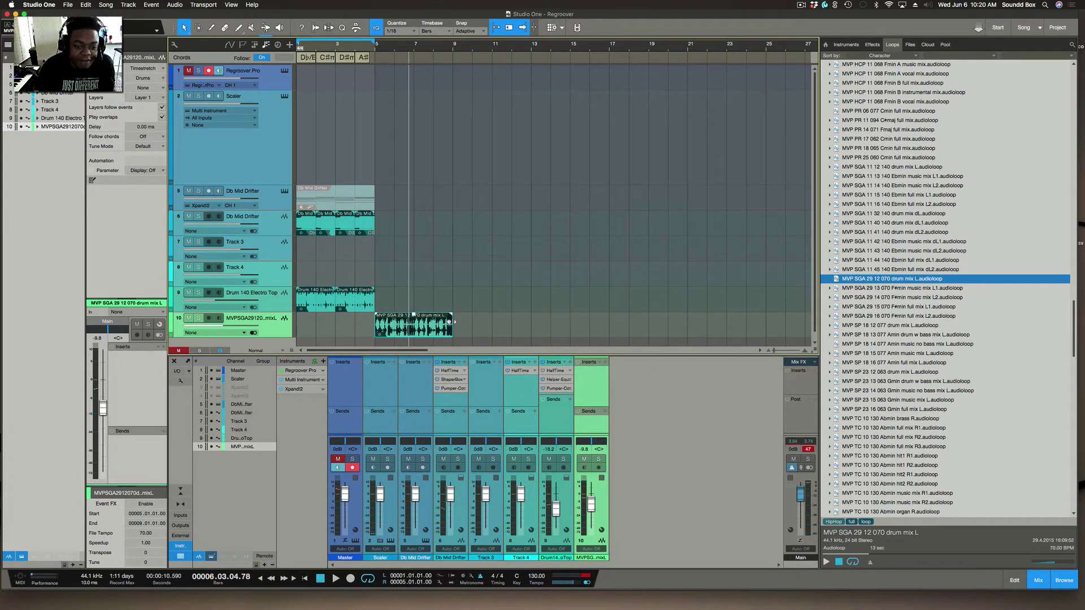
Time-stretch the drum loop event so it ends at bar 13, and play it from bar 5.
drag(450, 321, 533, 335)
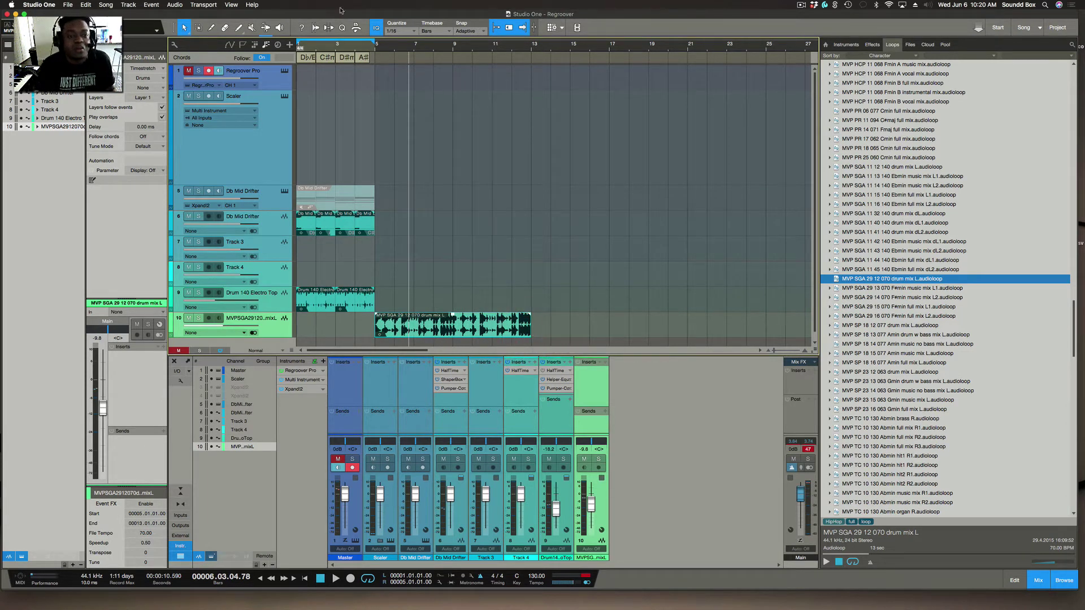
click(375, 49)
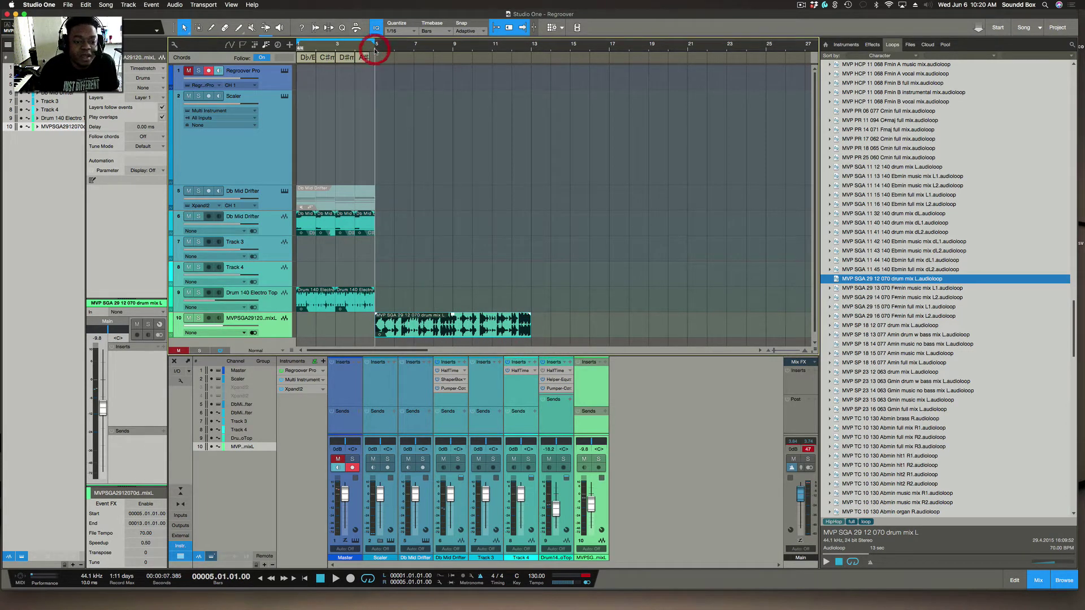
key(space)
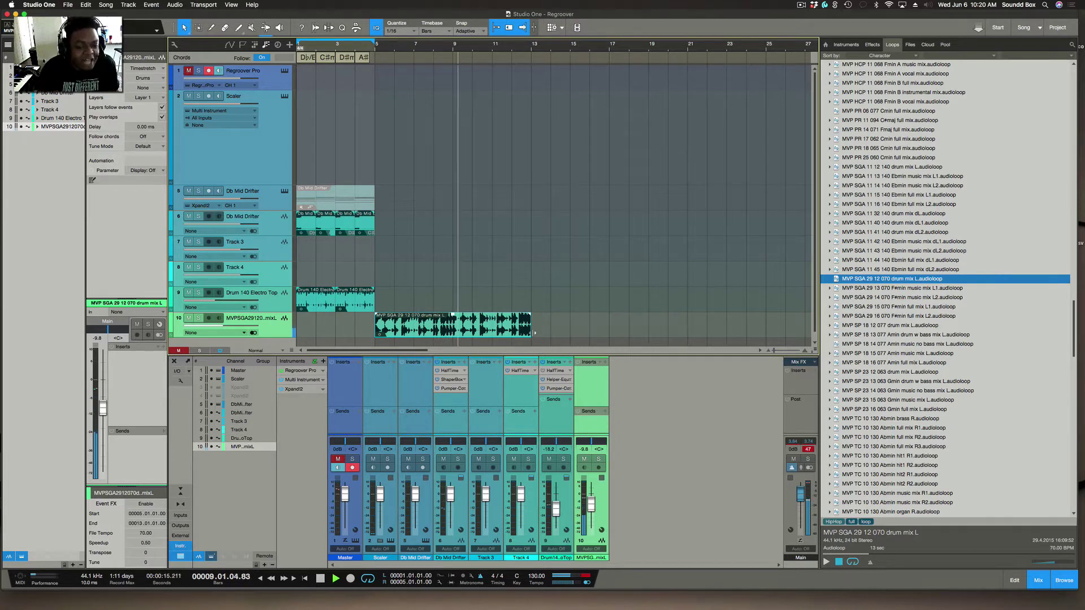
key(space)
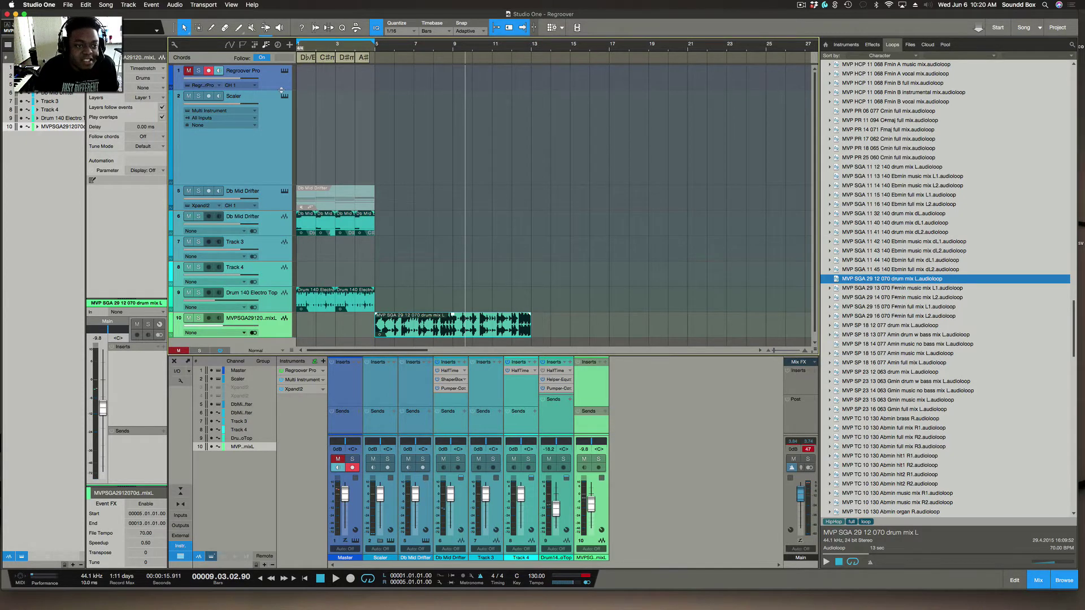
Bounce the stretched drum loop to a new audio clip and load it into Regroover Pro with its track unmuted.
click(441, 323)
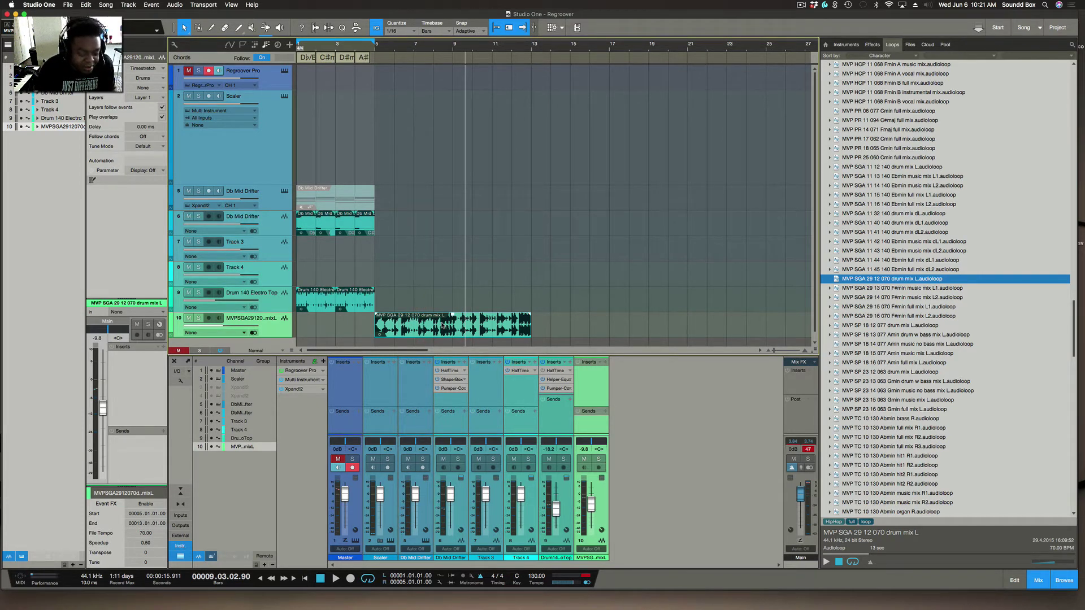
key(super+b)
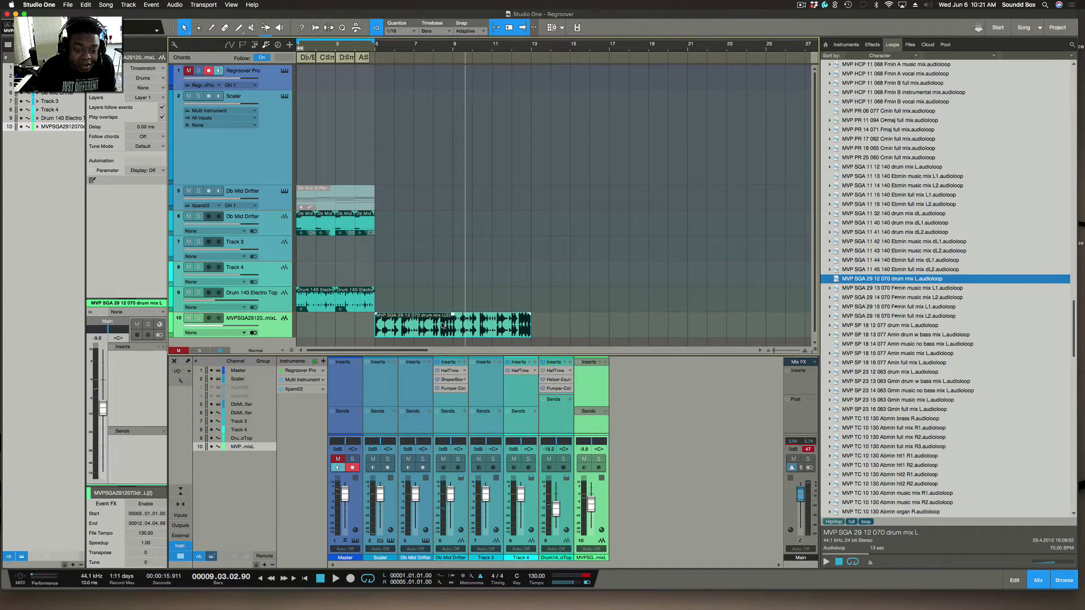
click(285, 71)
click(188, 71)
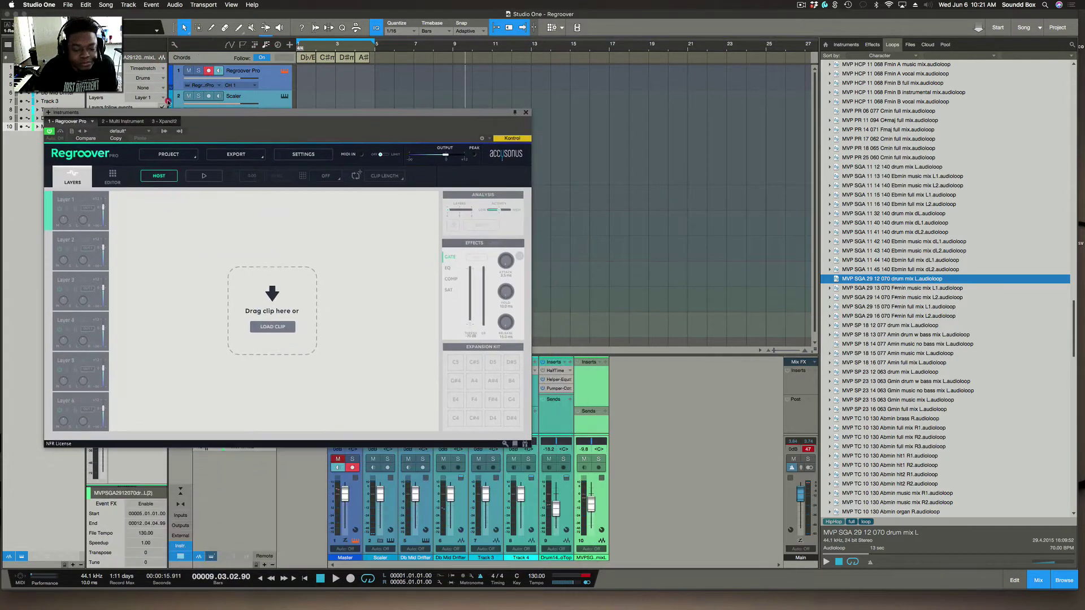
drag(168, 101, 714, 104)
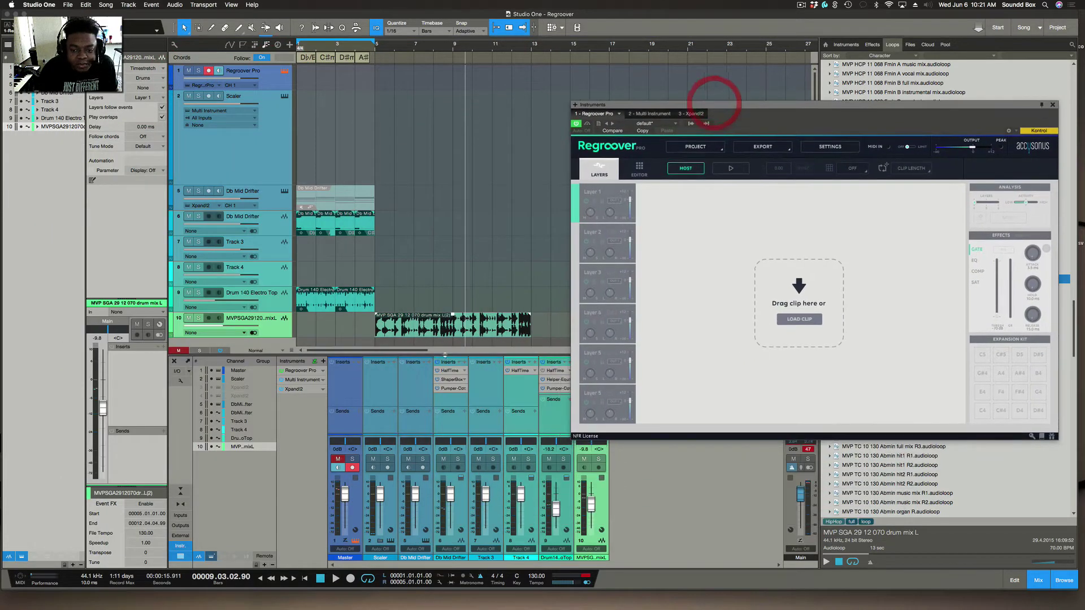
drag(438, 330, 799, 310)
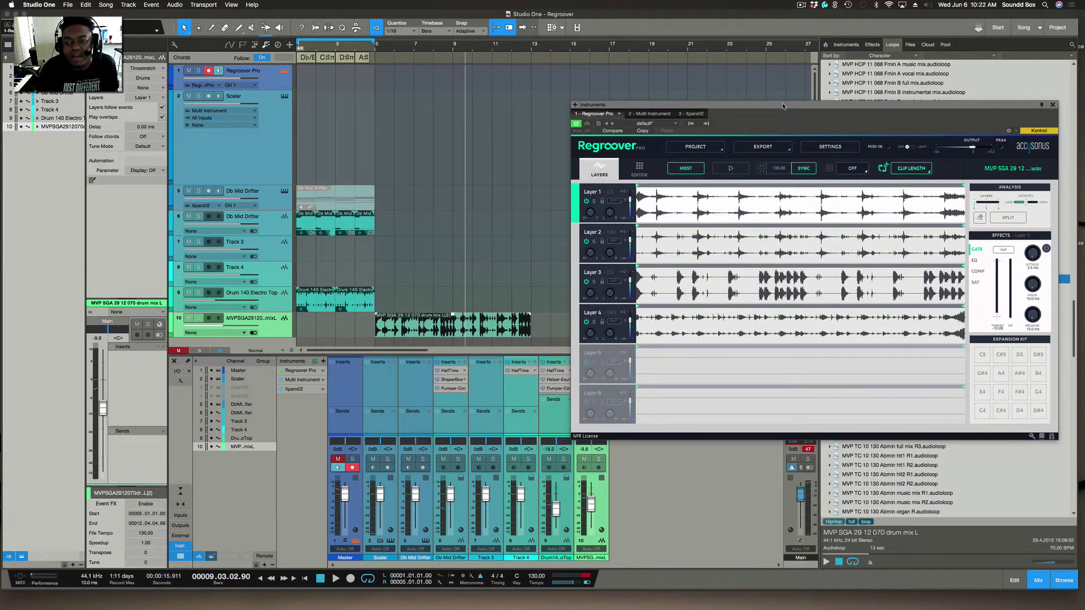
drag(782, 106, 686, 133)
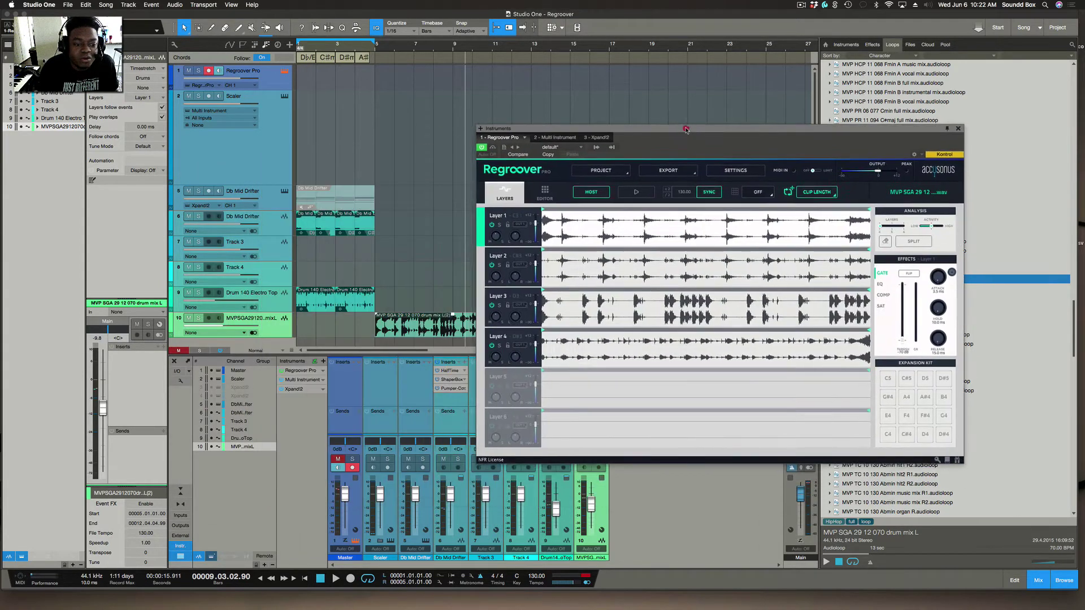
Mute the original drum loop track and play the song from the start to hear the Regroover version.
click(189, 319)
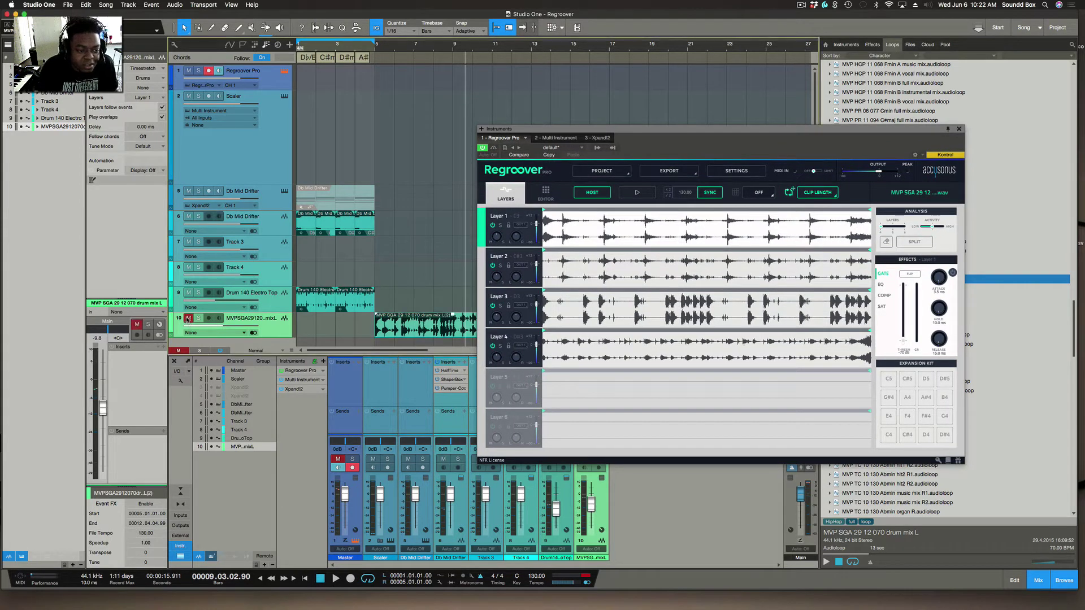
key(space)
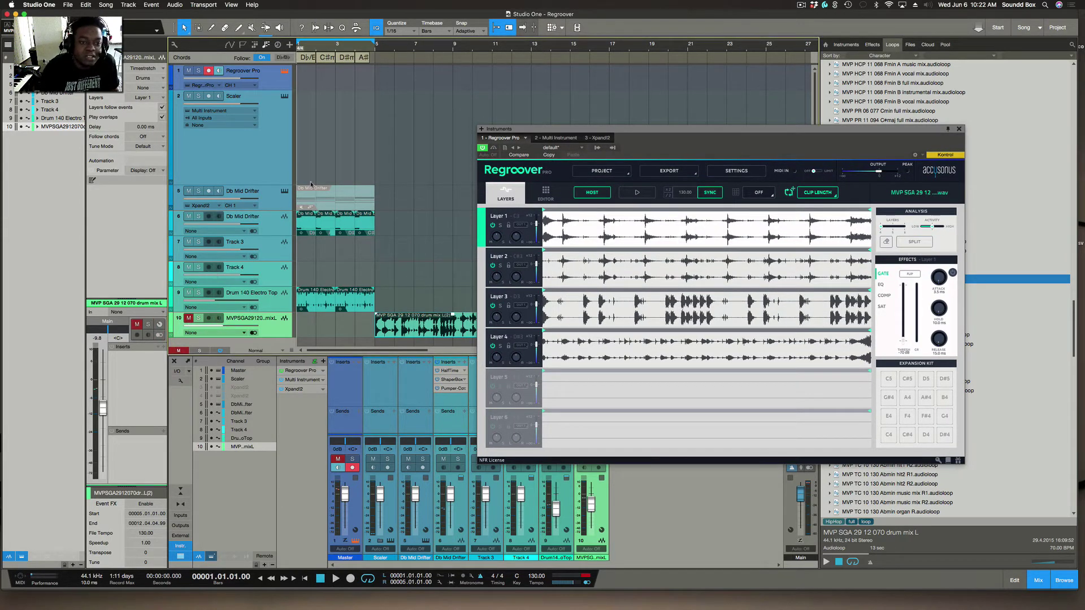
key(space)
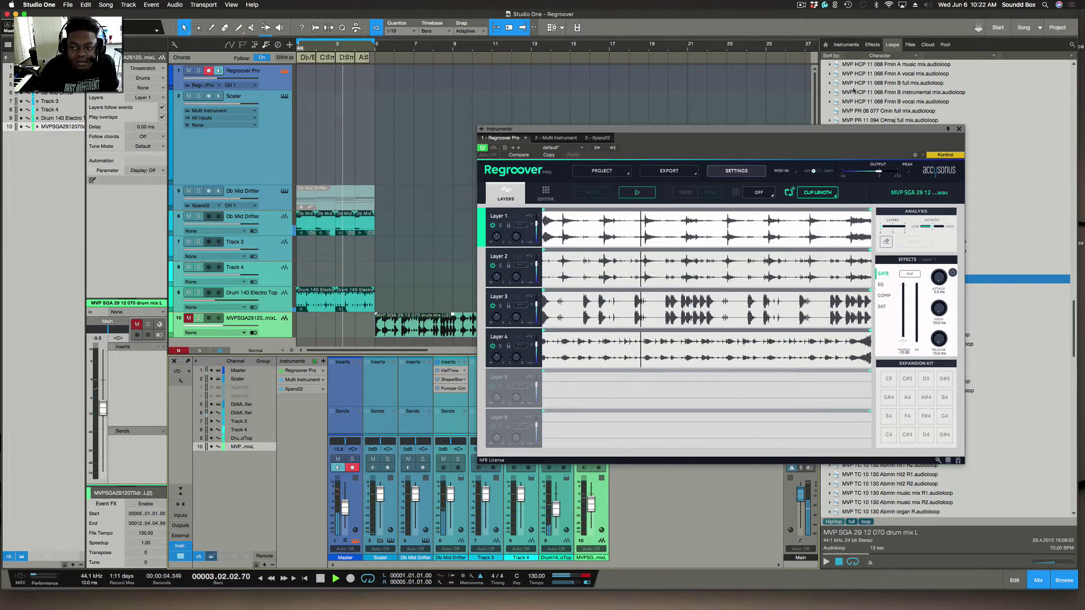
drag(754, 133, 671, 103)
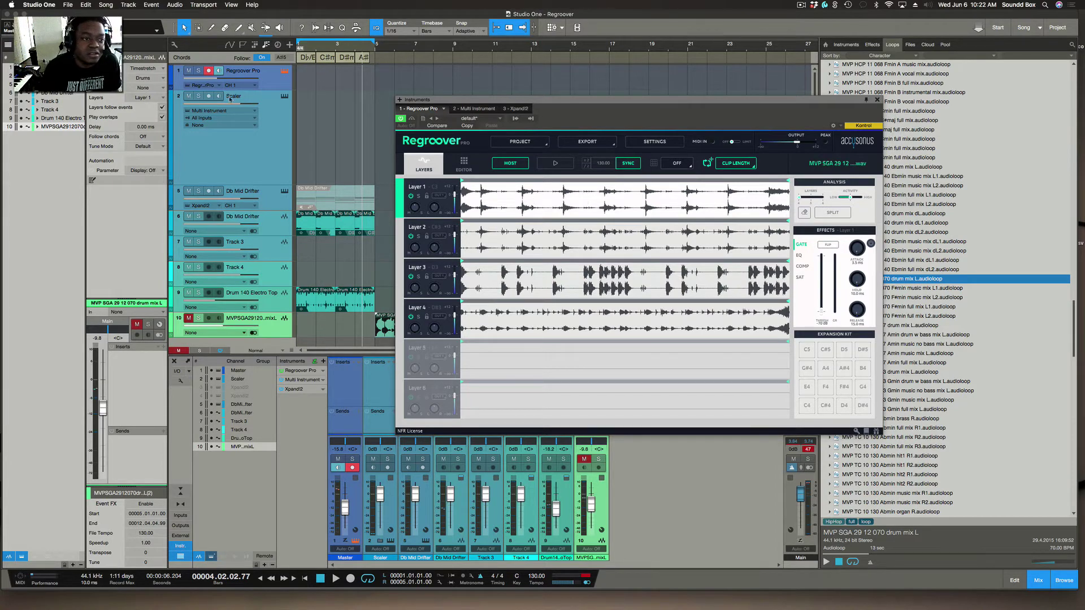
Solo the Regroover Pro track and audition Layers 1, 2, 3 and 4 one at a time during playback.
click(198, 71)
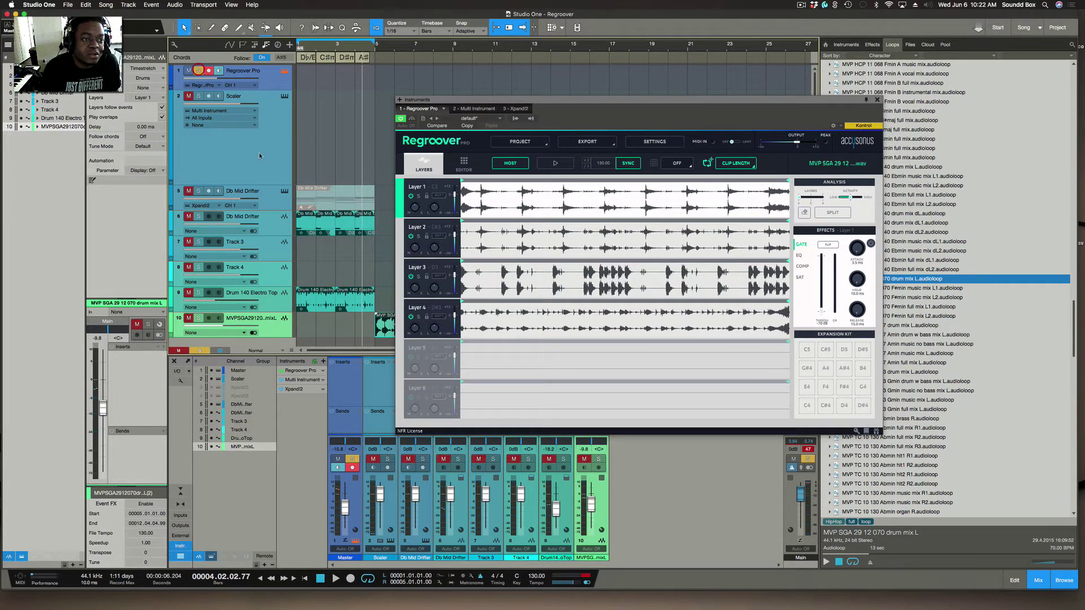
click(419, 197)
key(space)
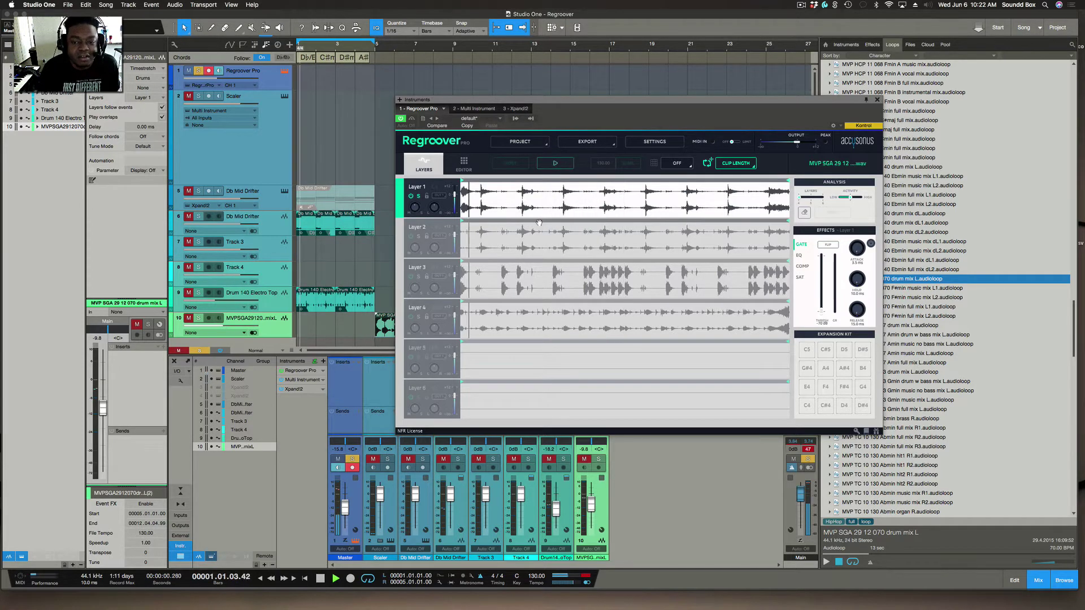
click(414, 238)
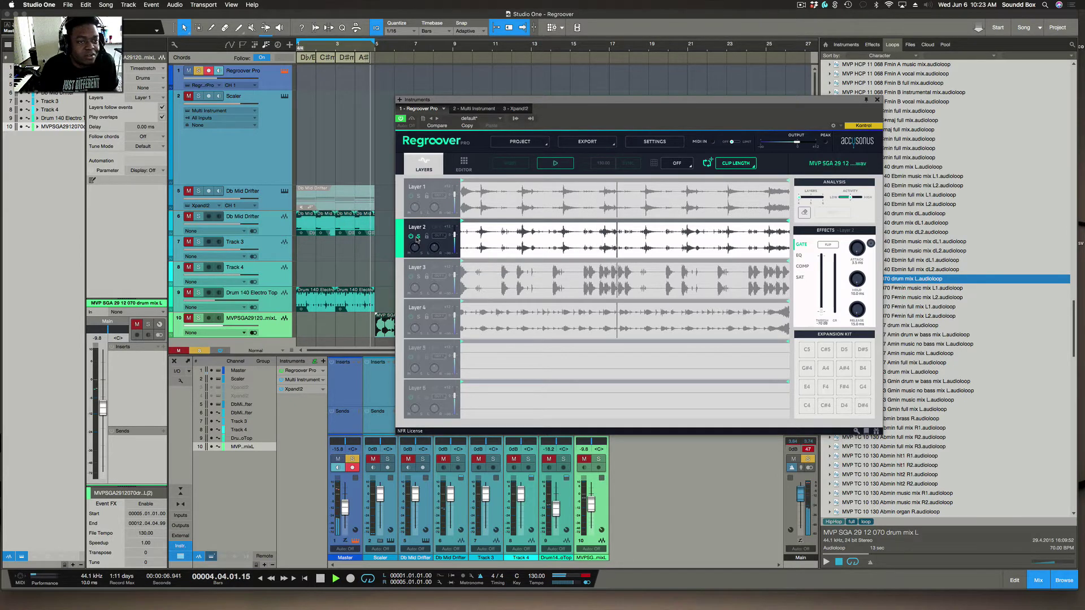
click(418, 277)
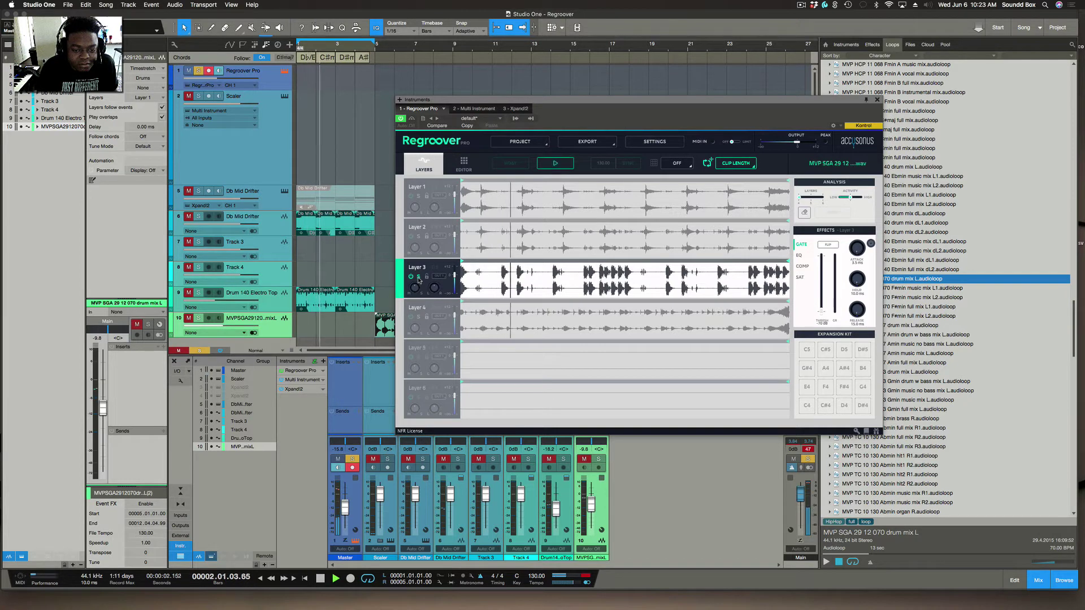
click(418, 317)
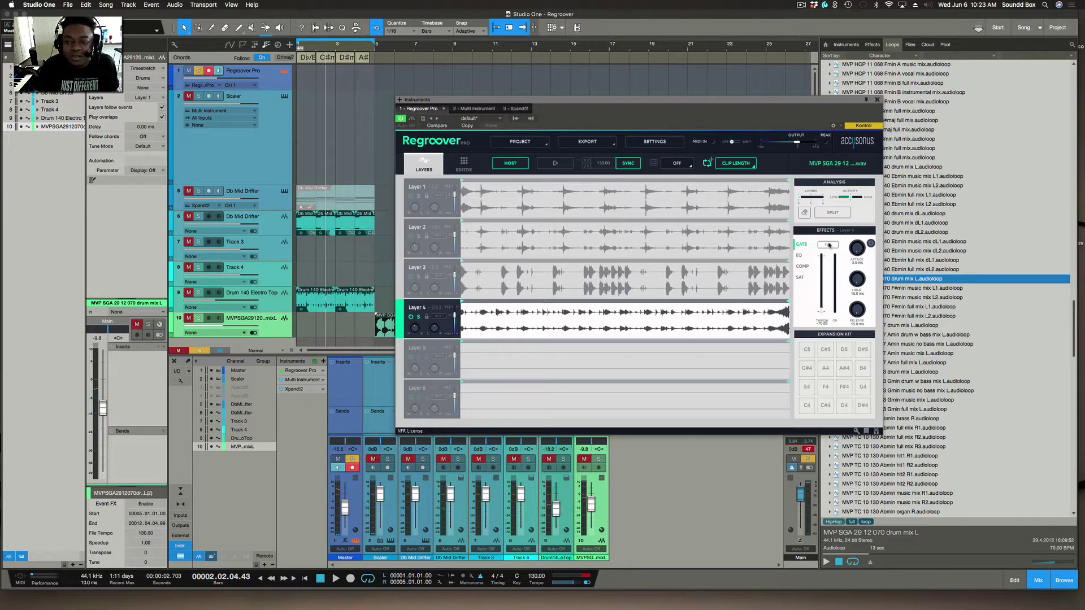
Lock Layers 2, 3 and 4 in Regroover, leaving Layer 1 unlocked.
drag(800, 197, 814, 201)
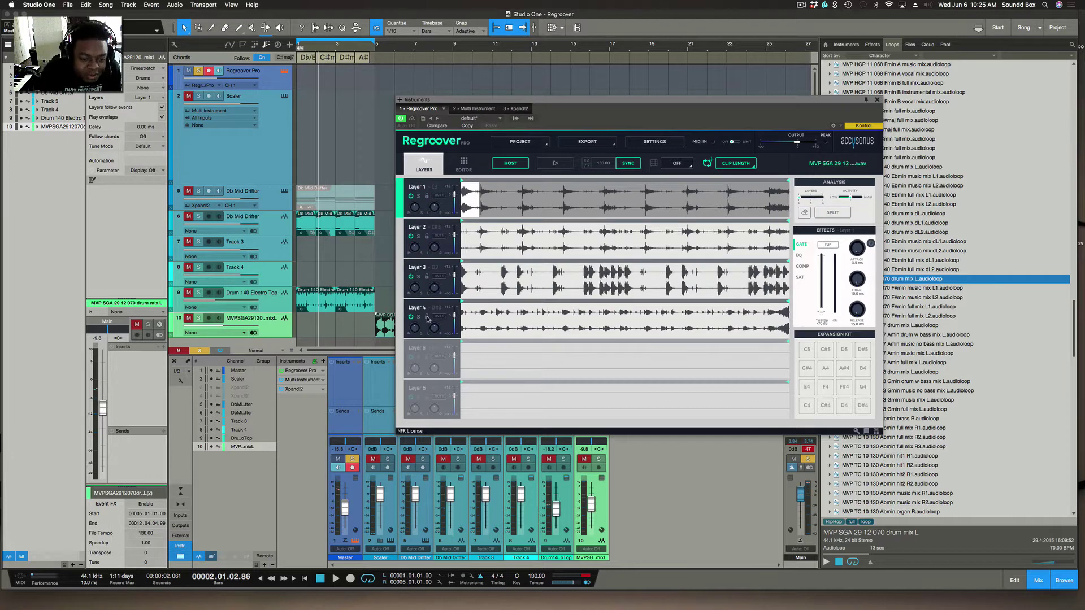
click(426, 317)
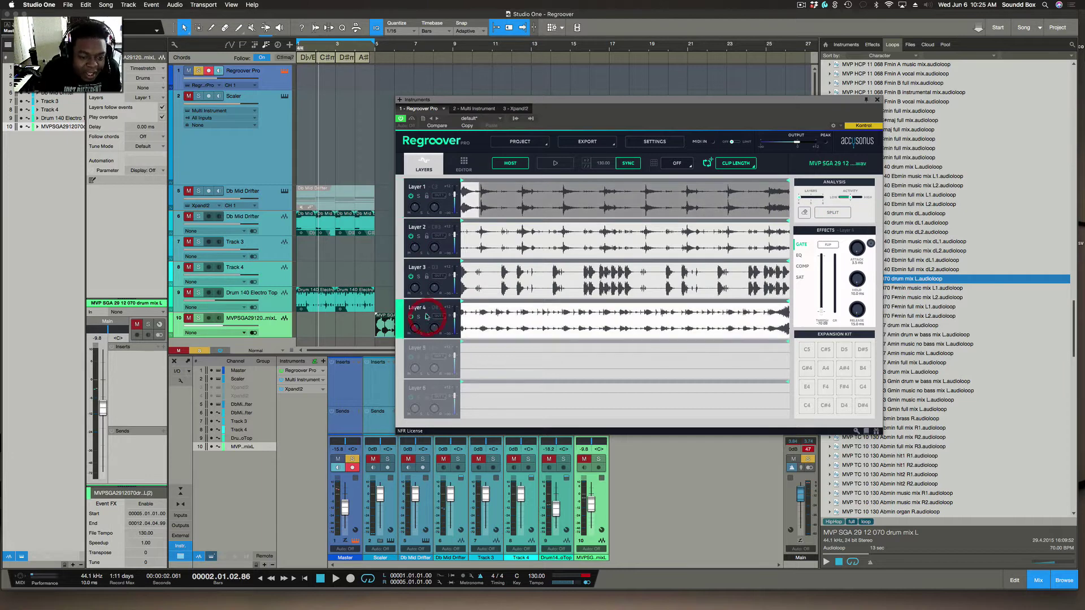
click(428, 278)
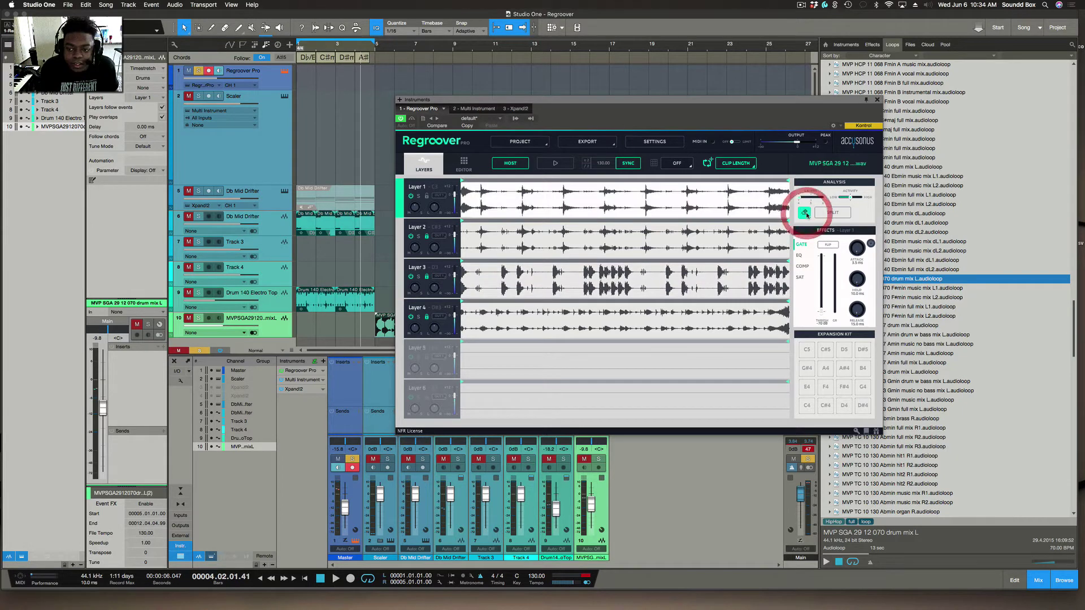
Annotate the whole of Layer 1 after its first hit and split the clip again.
click(479, 194)
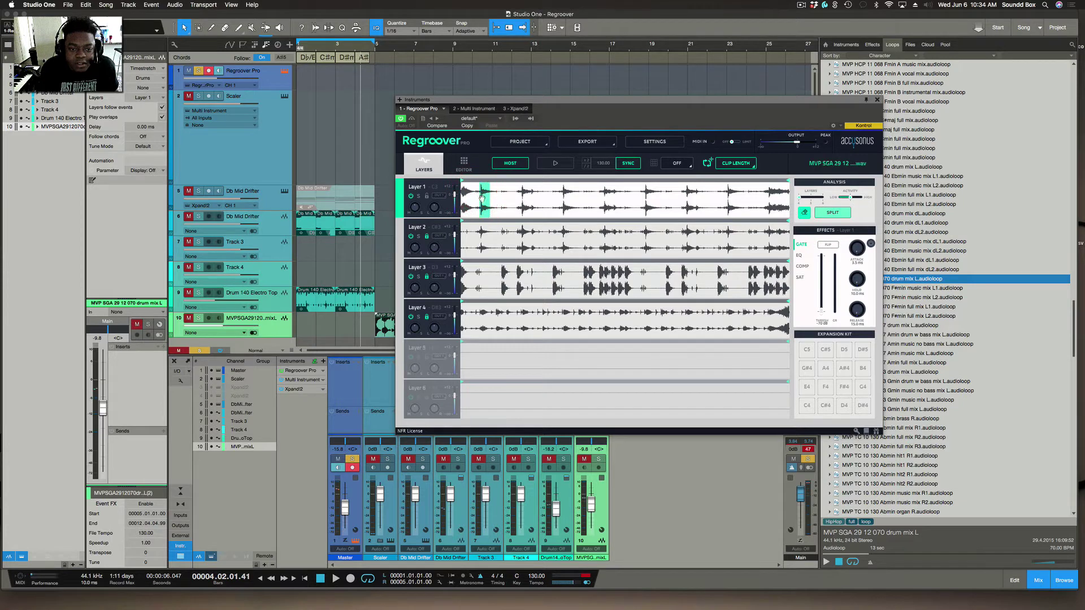
drag(491, 197, 790, 218)
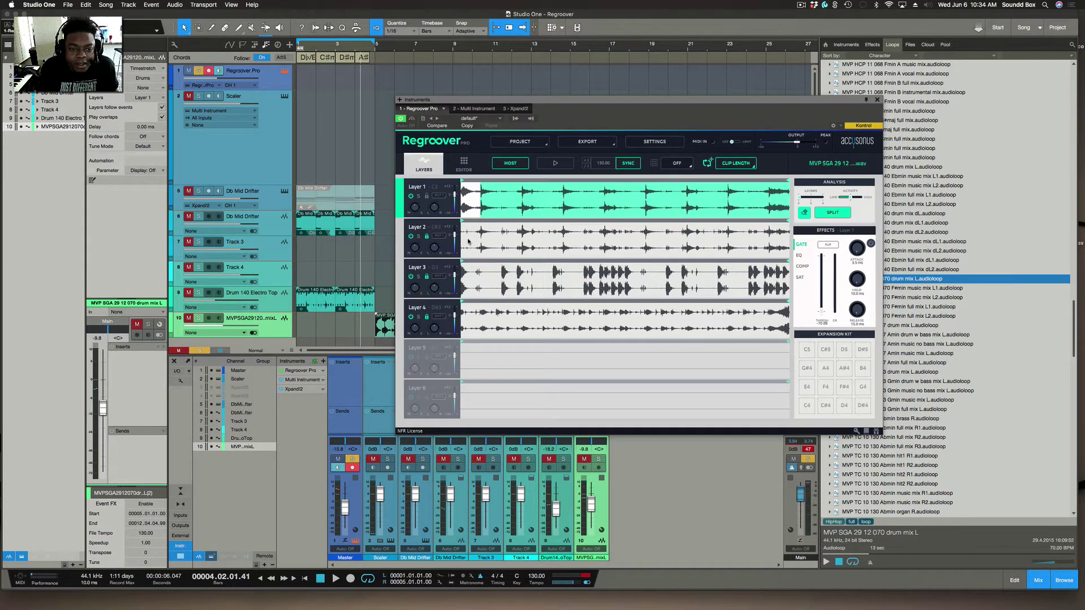
click(830, 214)
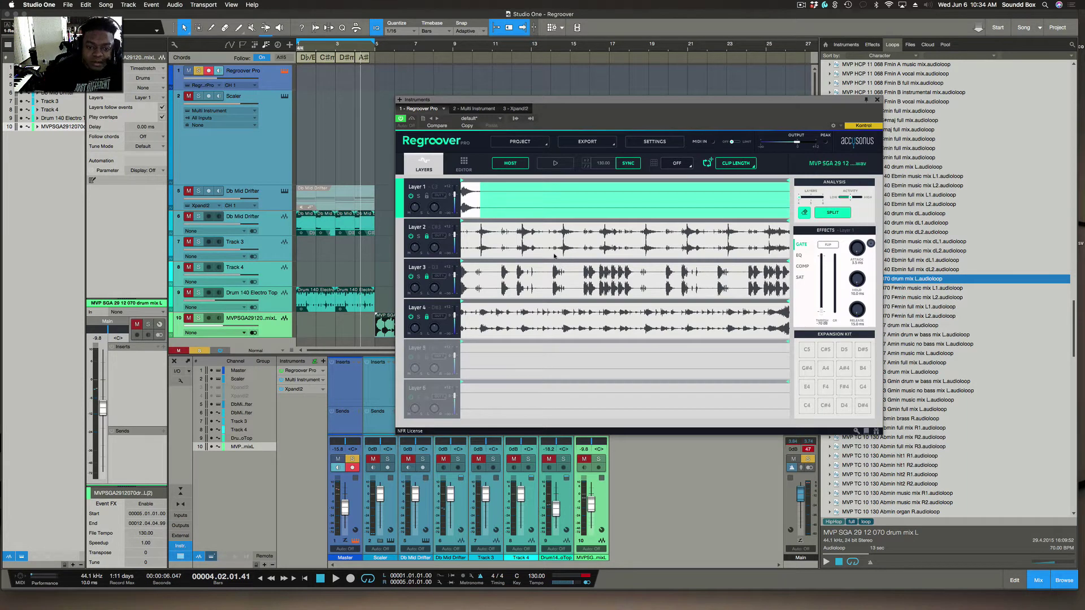
Play the newly split Layer 2 and Layer 1 in solo, one after the other, to check the separation.
click(418, 237)
key(space)
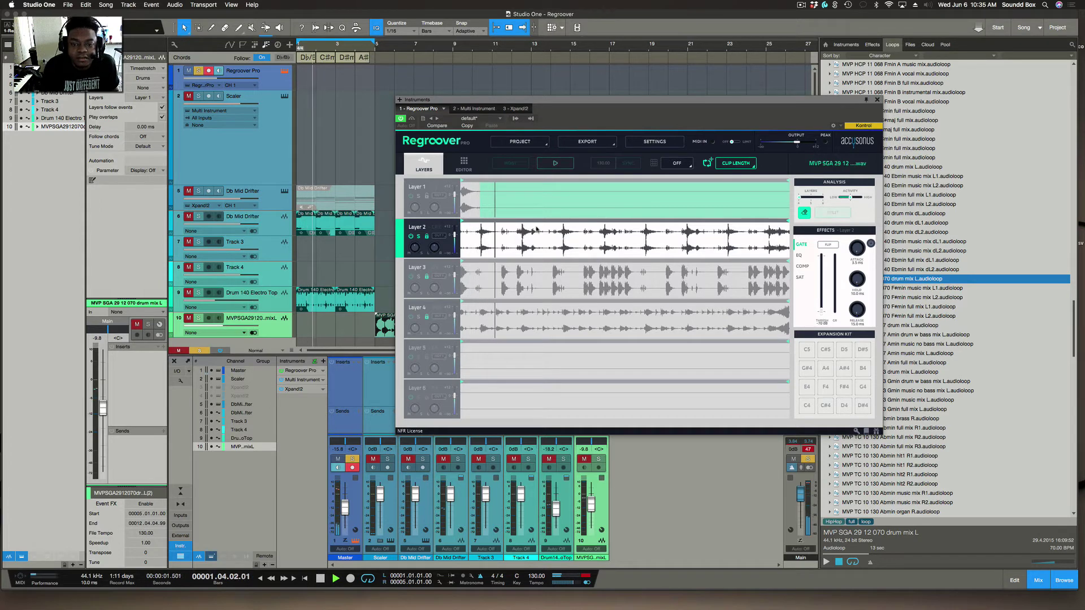
key(space)
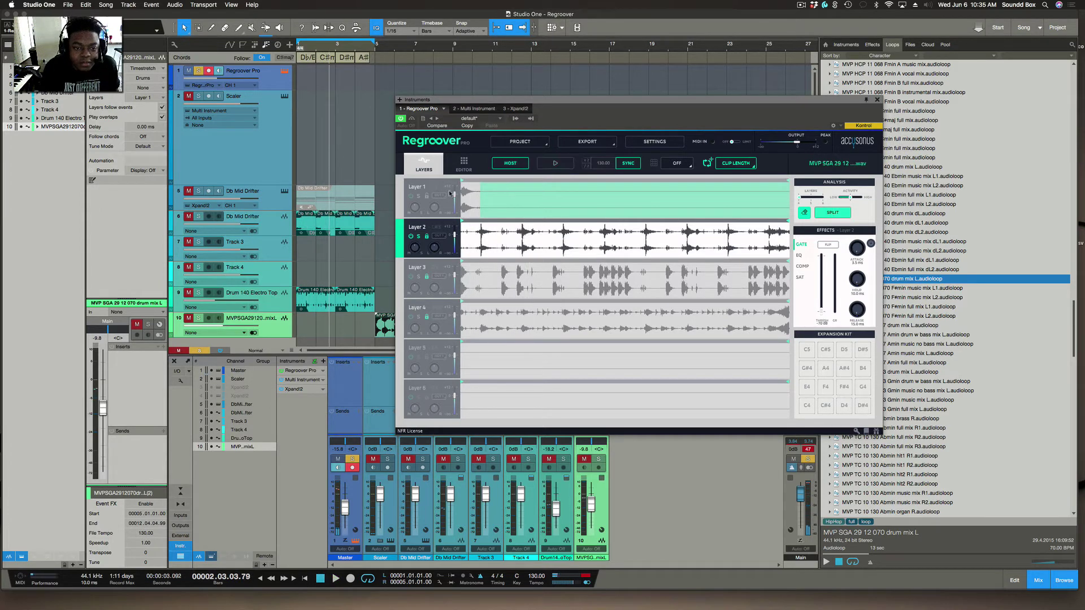
click(418, 237)
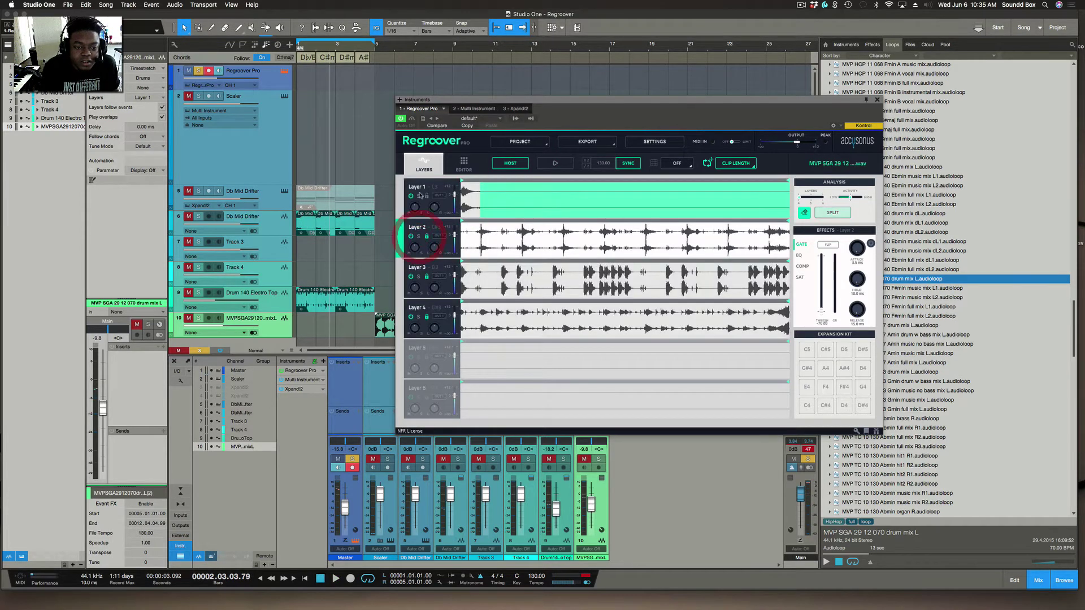
click(420, 197)
key(space)
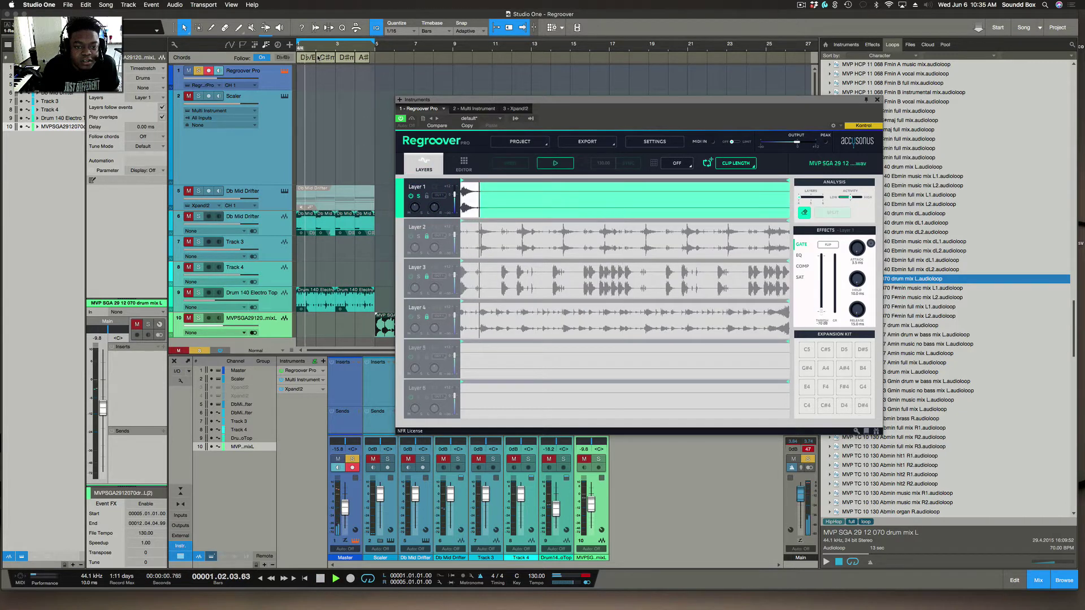
Stop playback, turn annotation mode off and take Layer 1 out of solo.
key(space)
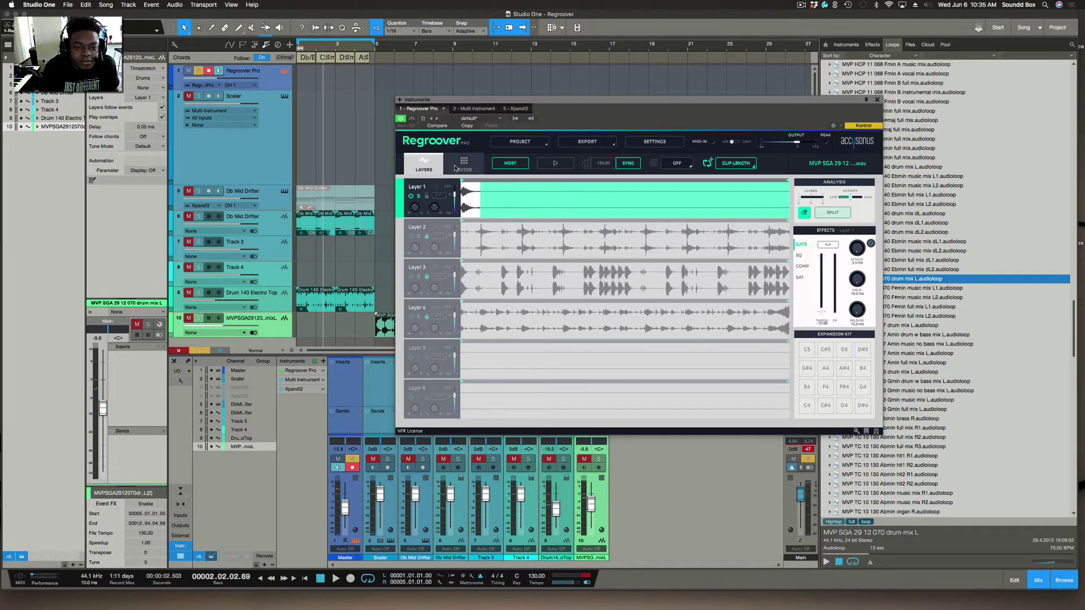
click(505, 213)
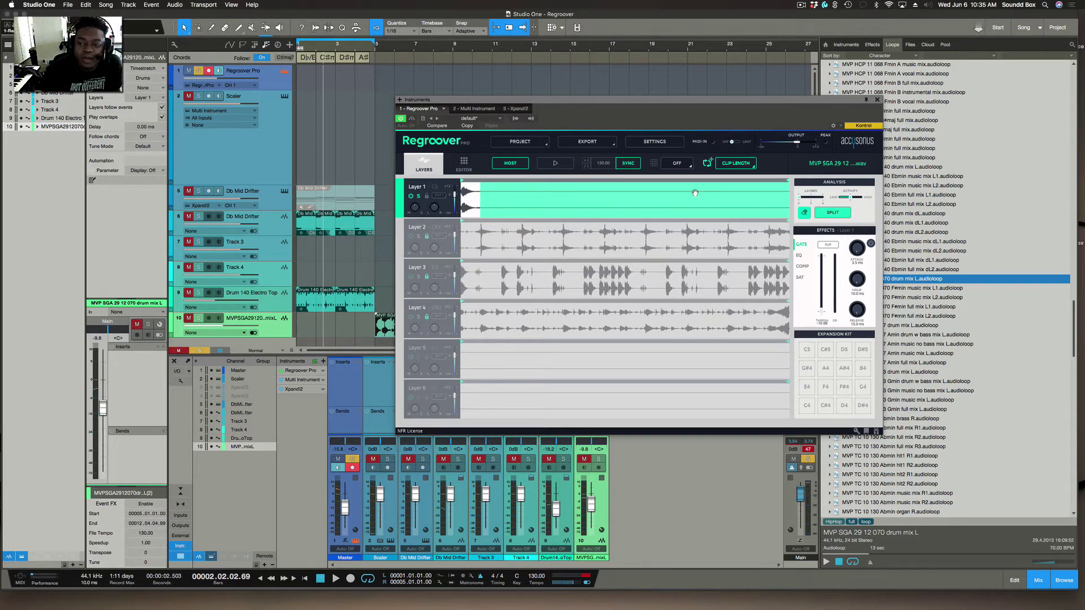
click(803, 214)
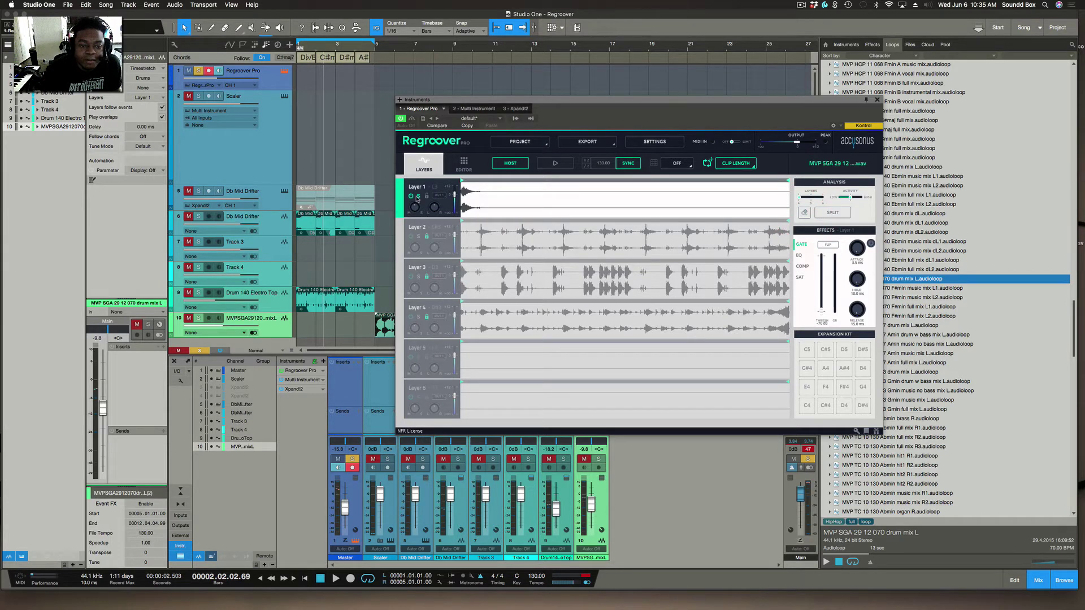
click(554, 275)
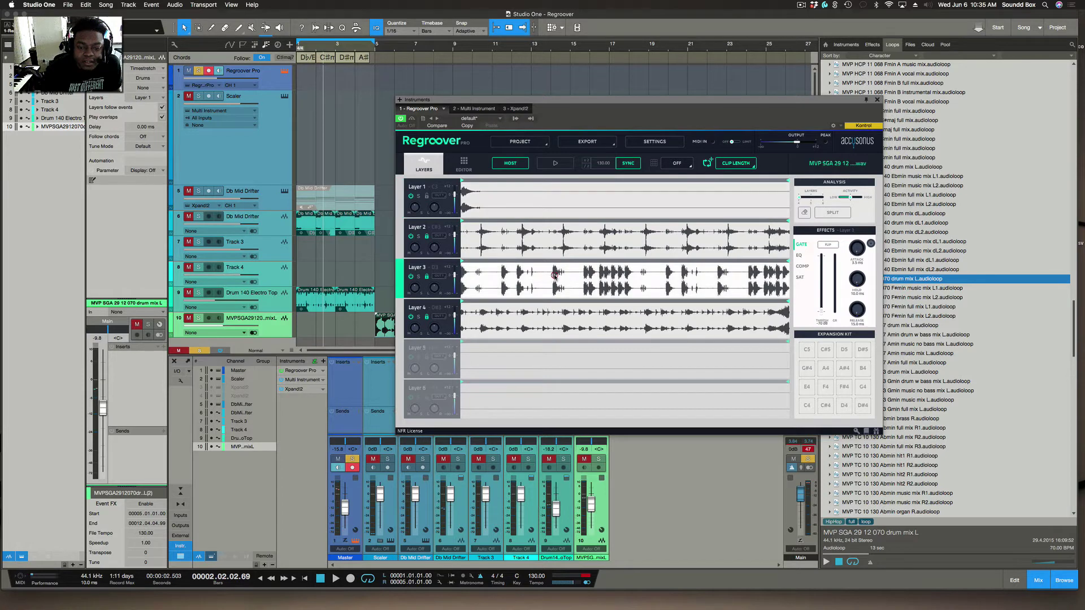
Turn annotation mode on and mark three short sections from the middle of Layer 3 onward.
click(626, 277)
click(588, 273)
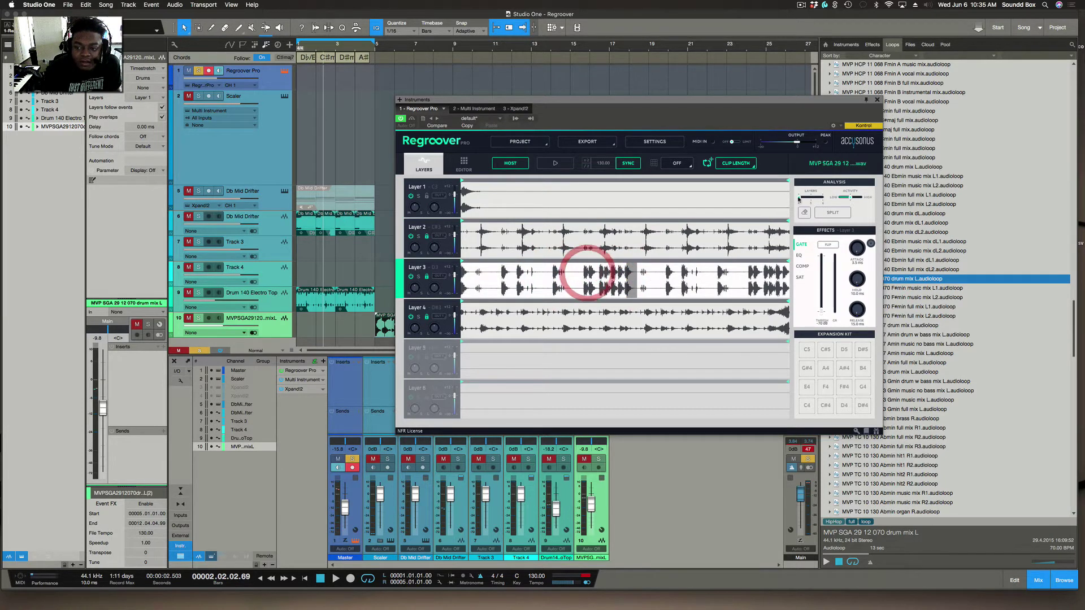
click(804, 212)
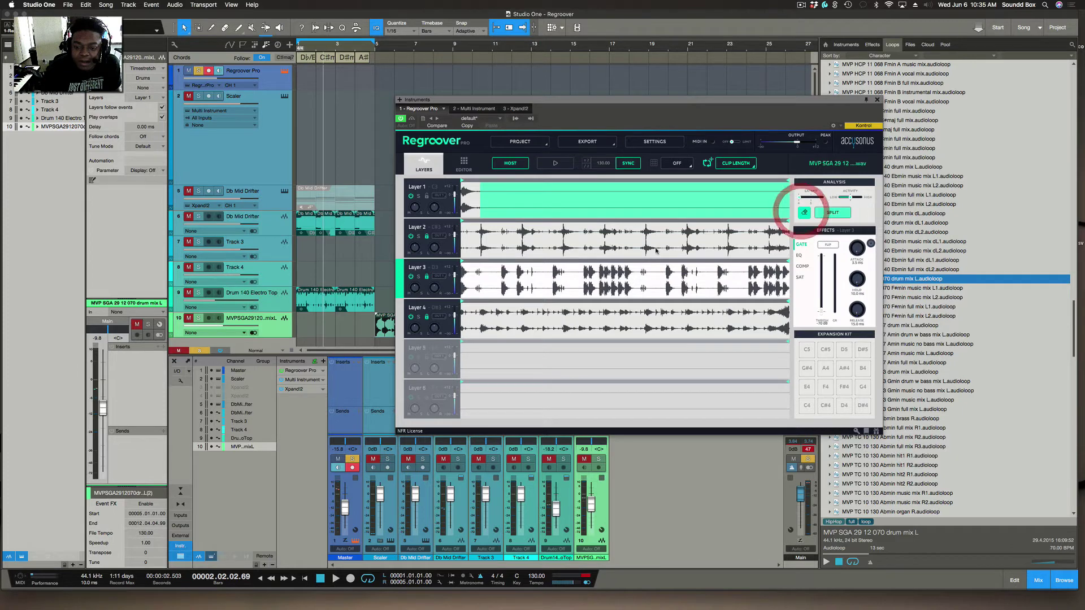
click(603, 274)
click(604, 274)
click(629, 271)
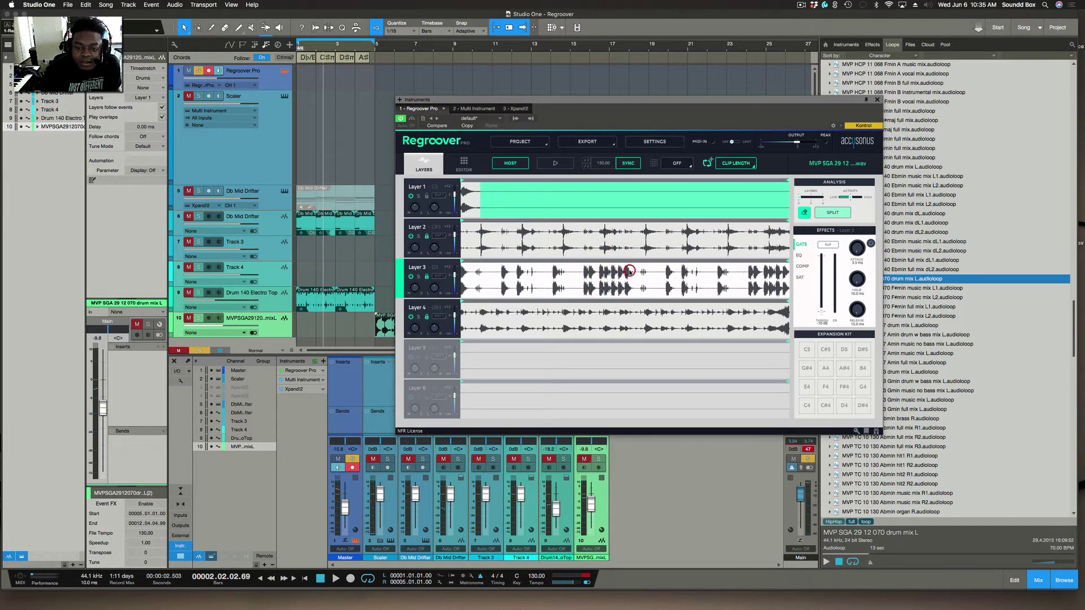
click(587, 274)
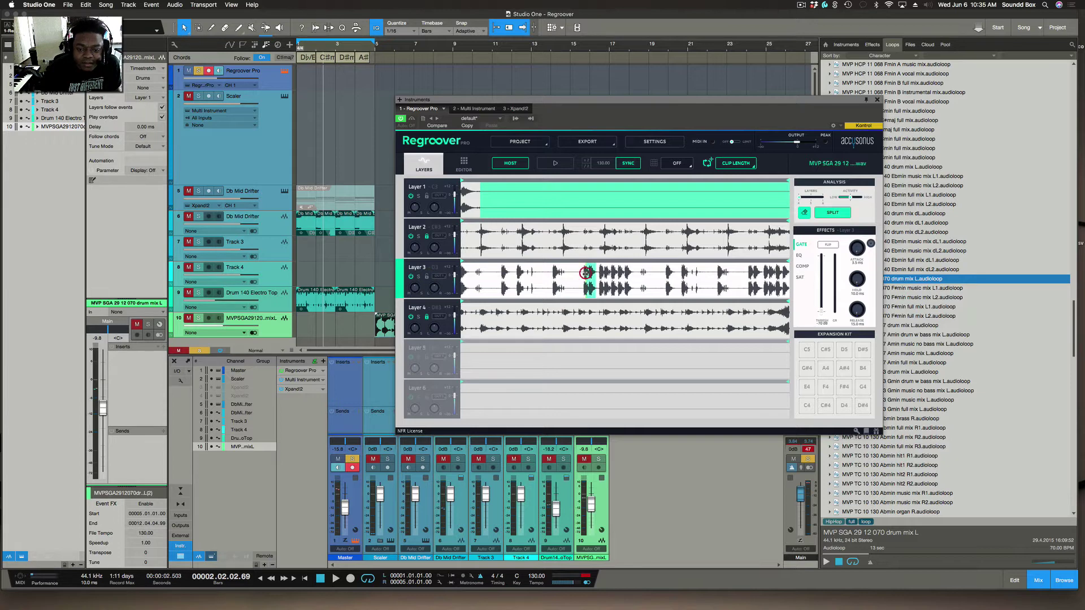
click(627, 275)
click(670, 277)
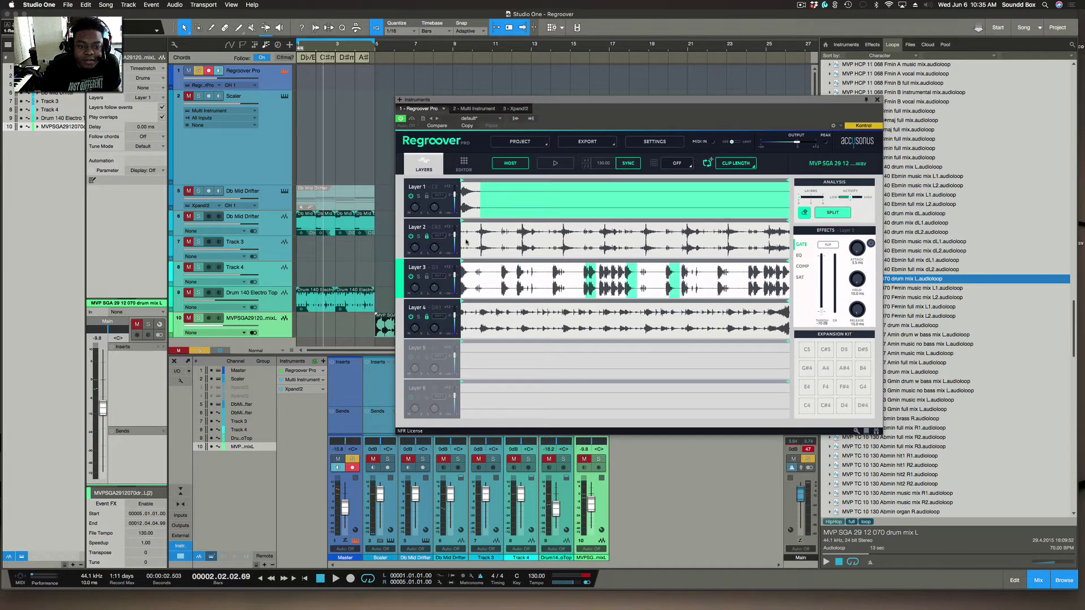
Start playback and shorten Layer 2's loop range to about the first three quarters of the clip.
click(421, 185)
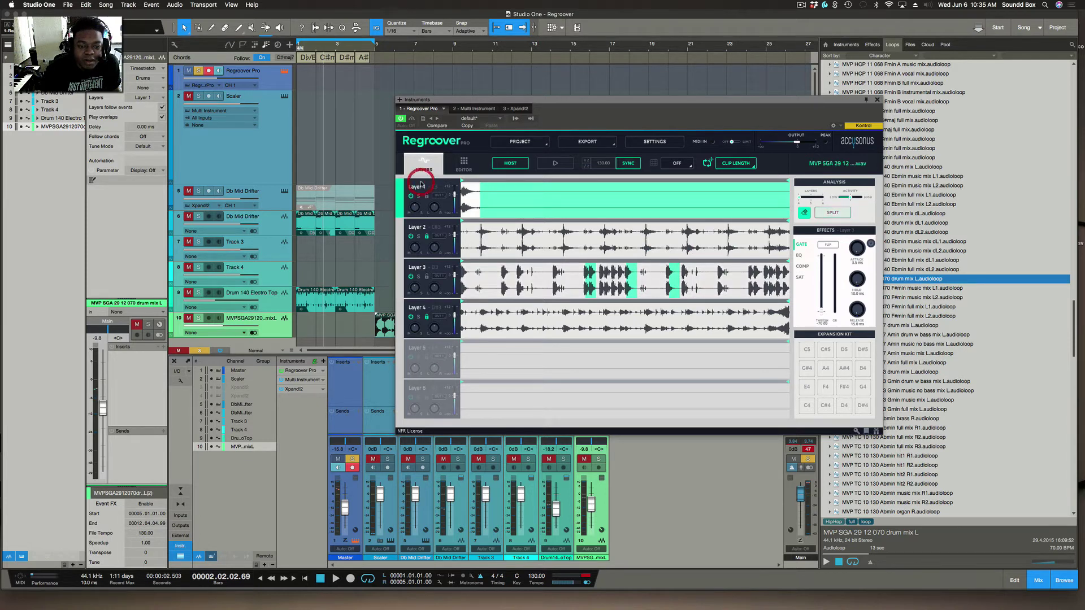
click(490, 247)
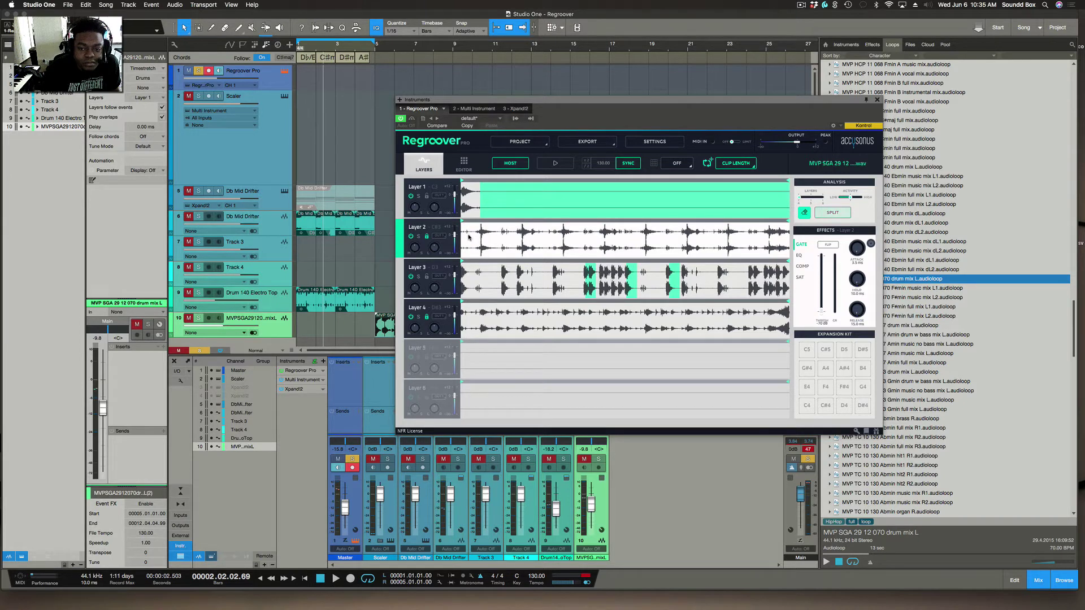
click(339, 85)
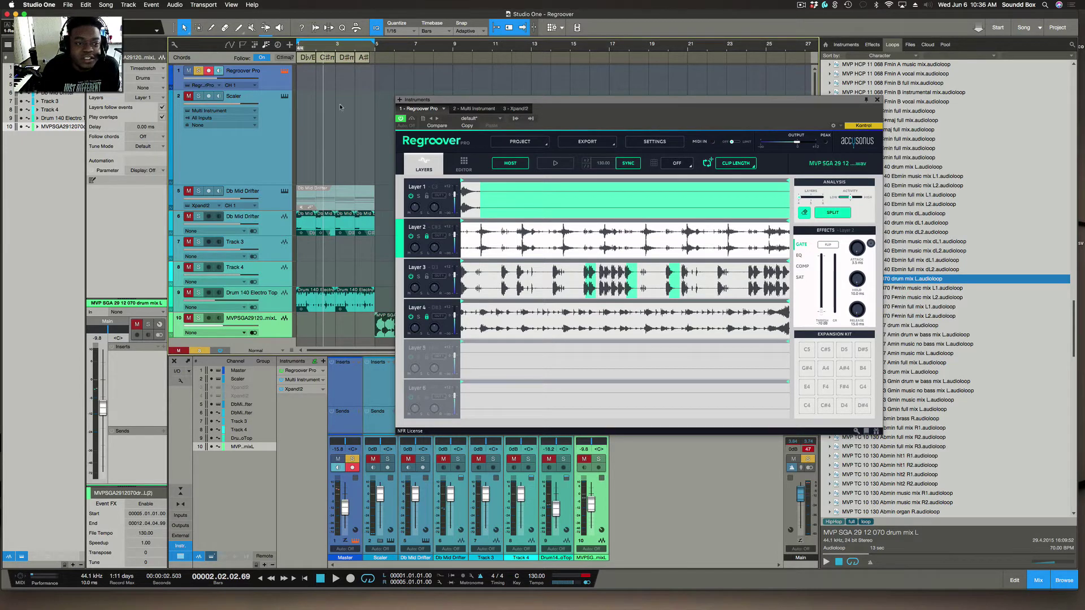
key(space)
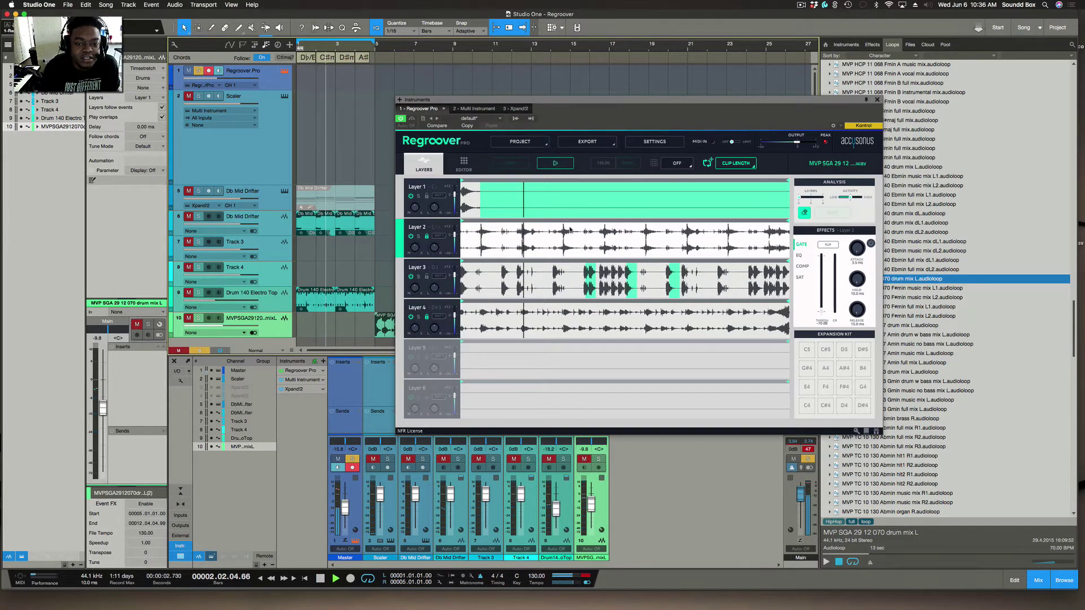
click(581, 234)
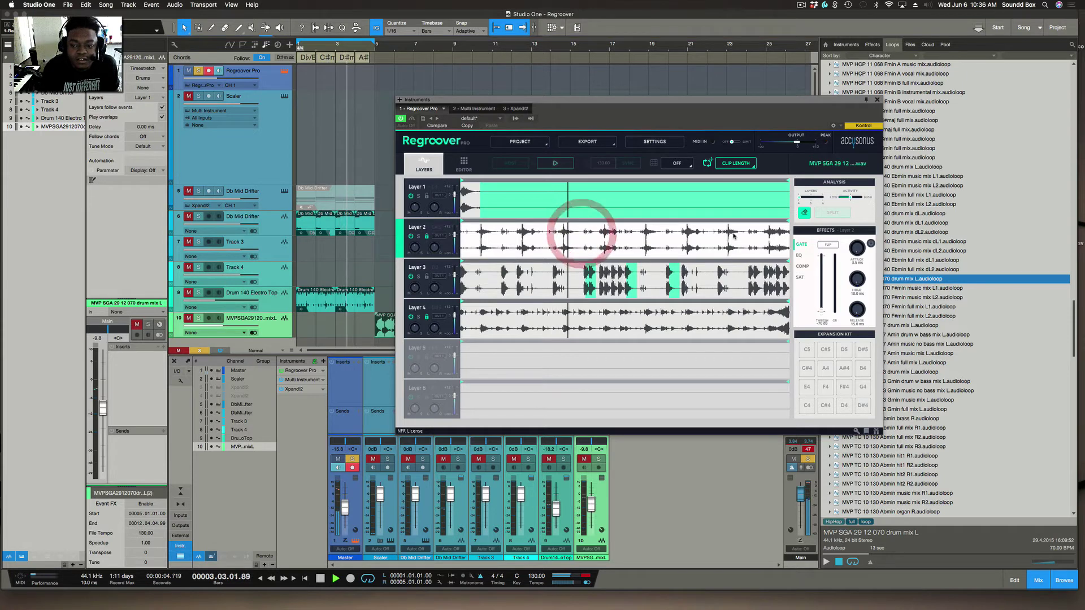
click(716, 245)
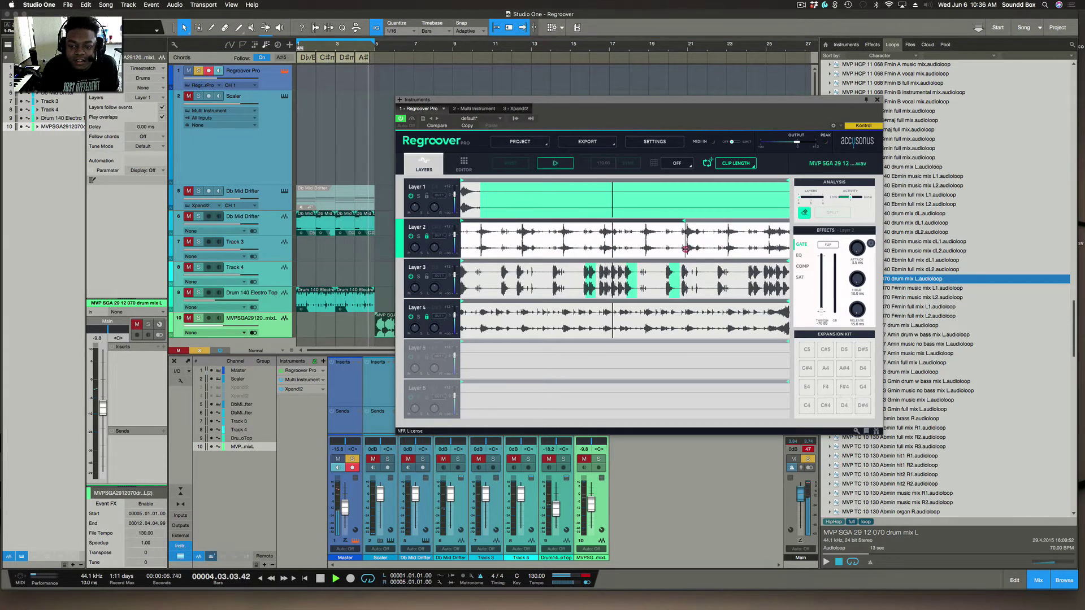
Set the Regroover grid to 1 bar and the loop length to 4 bars, and restart playback.
click(674, 163)
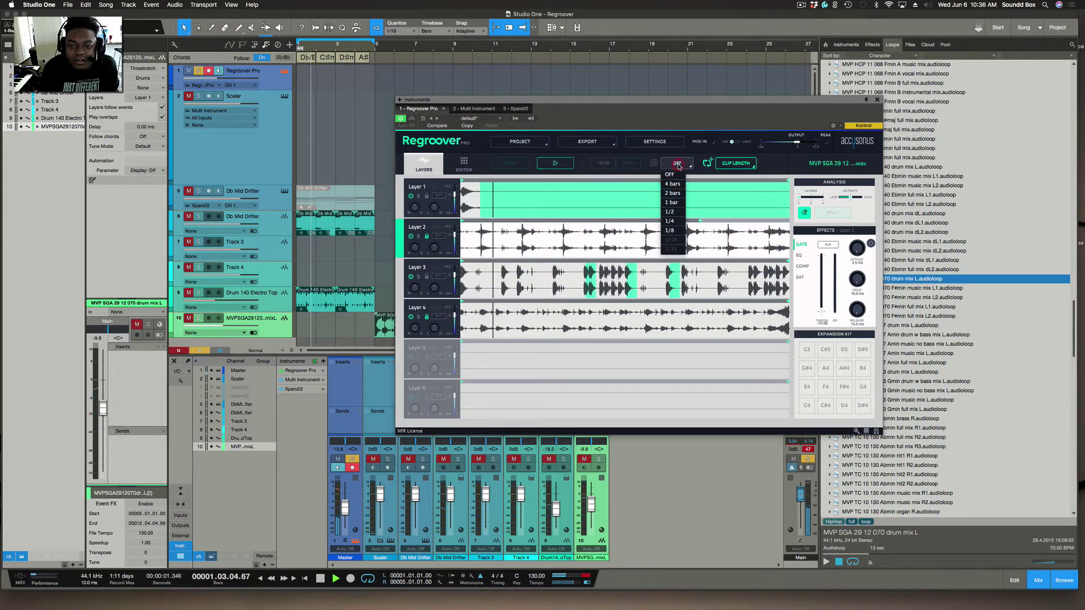
click(675, 204)
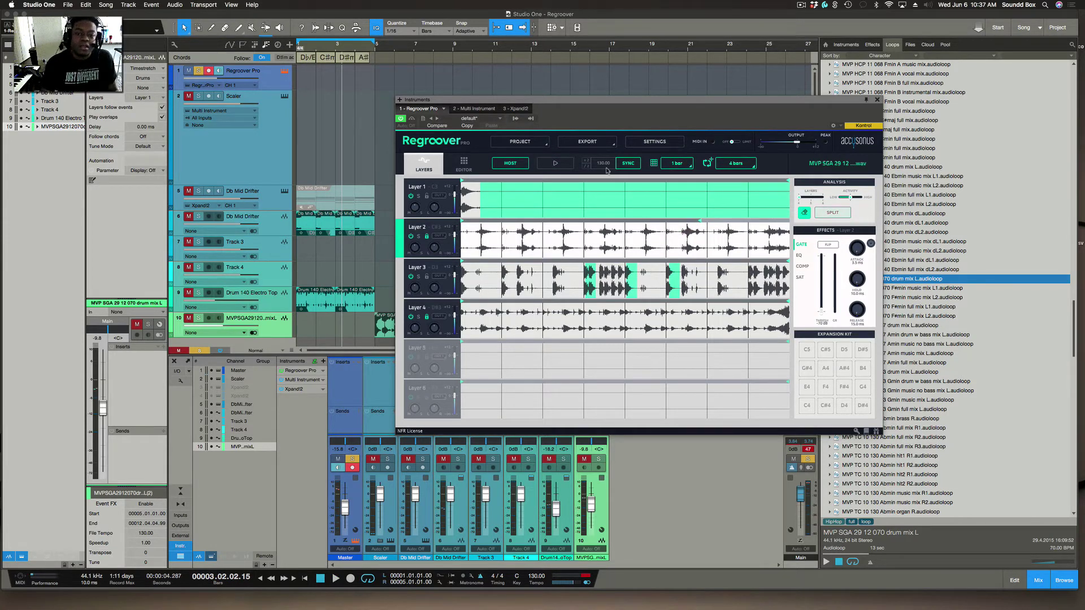
key(space)
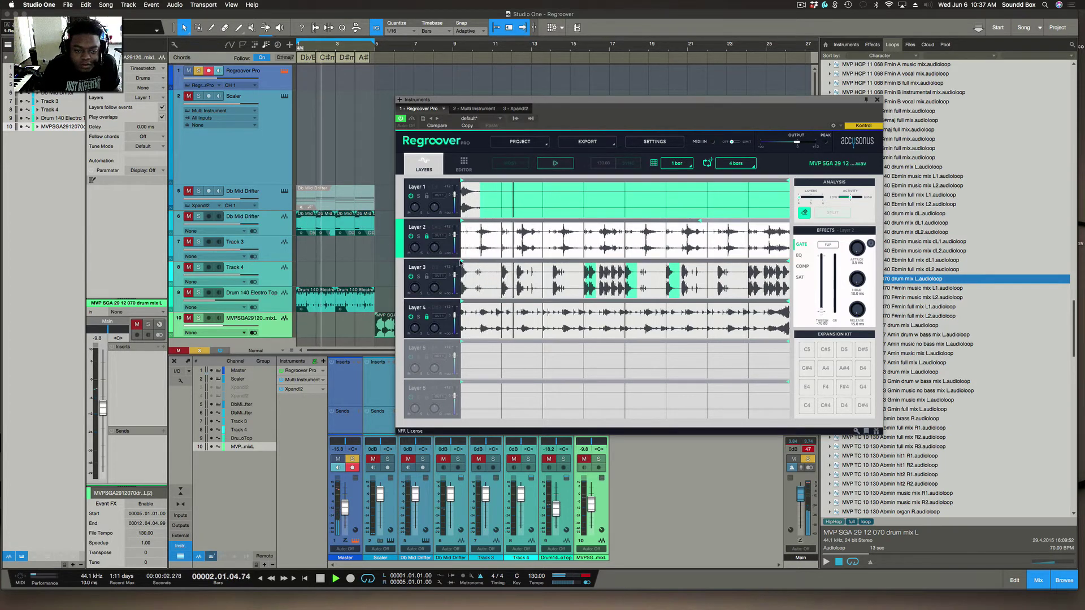
Restrict Layer 3's loop to its third grid bar and Layer 2's loop to its fifth grid bar during playback.
click(526, 261)
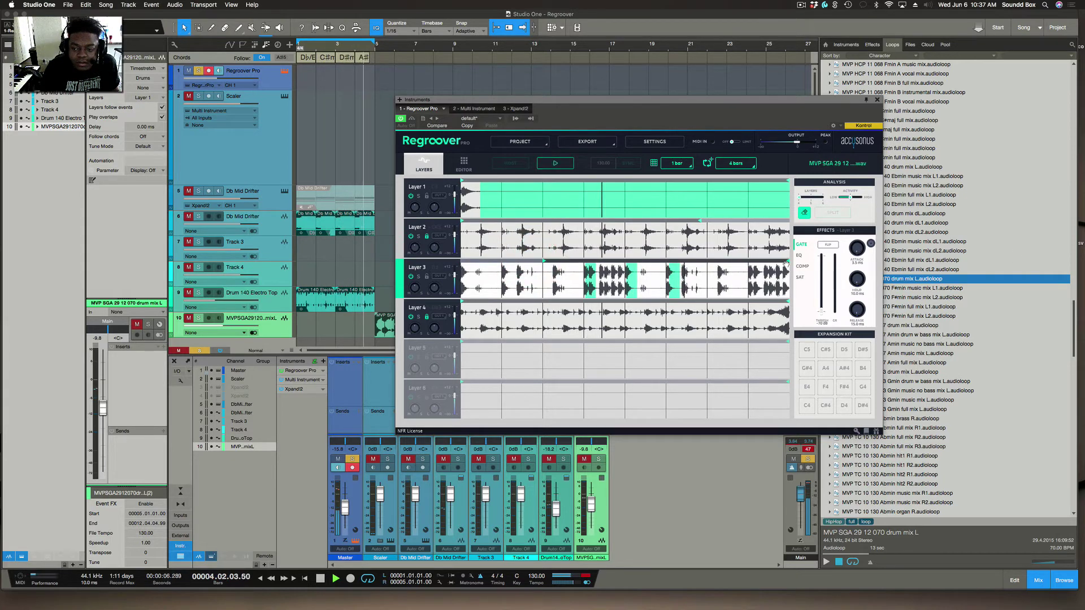
click(593, 266)
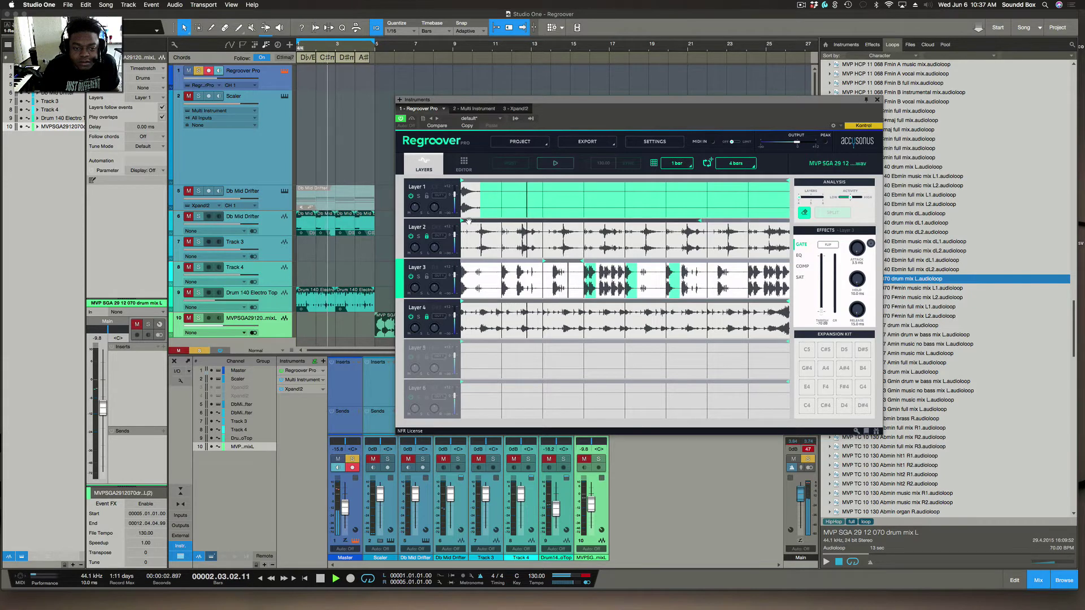
click(550, 227)
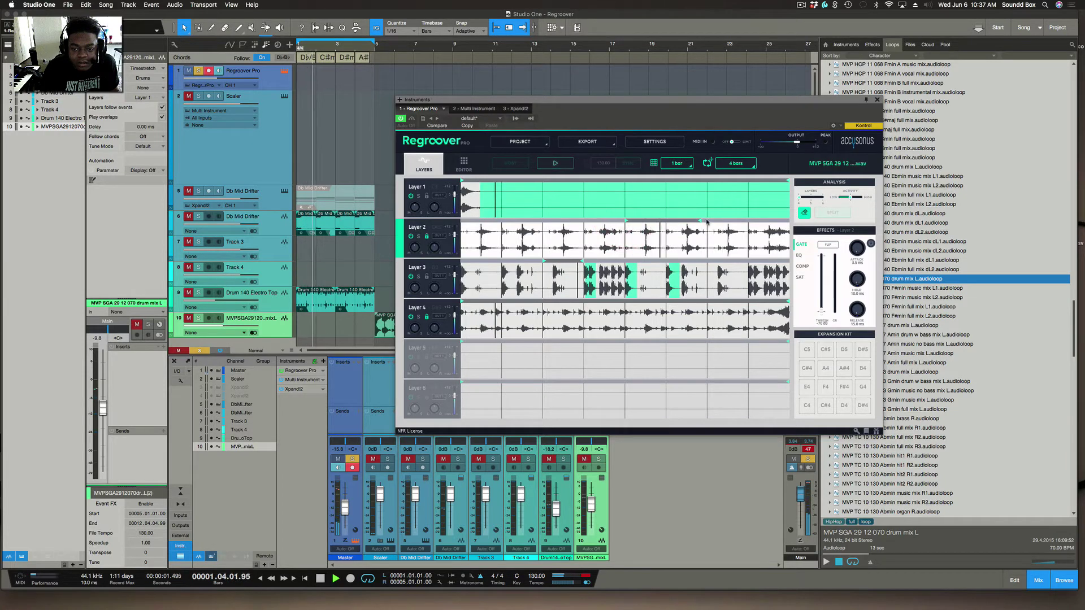
click(678, 226)
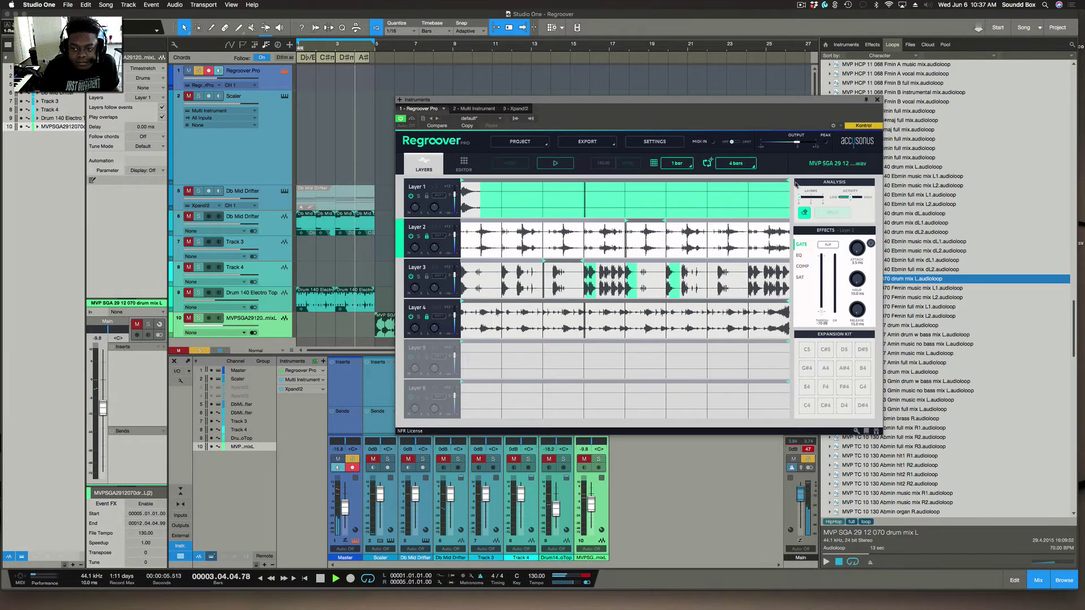
Restrict Layer 1's loop to its first grid bar and Layer 4's to its sixth, and shift Layer 4's range two bars forward.
click(524, 193)
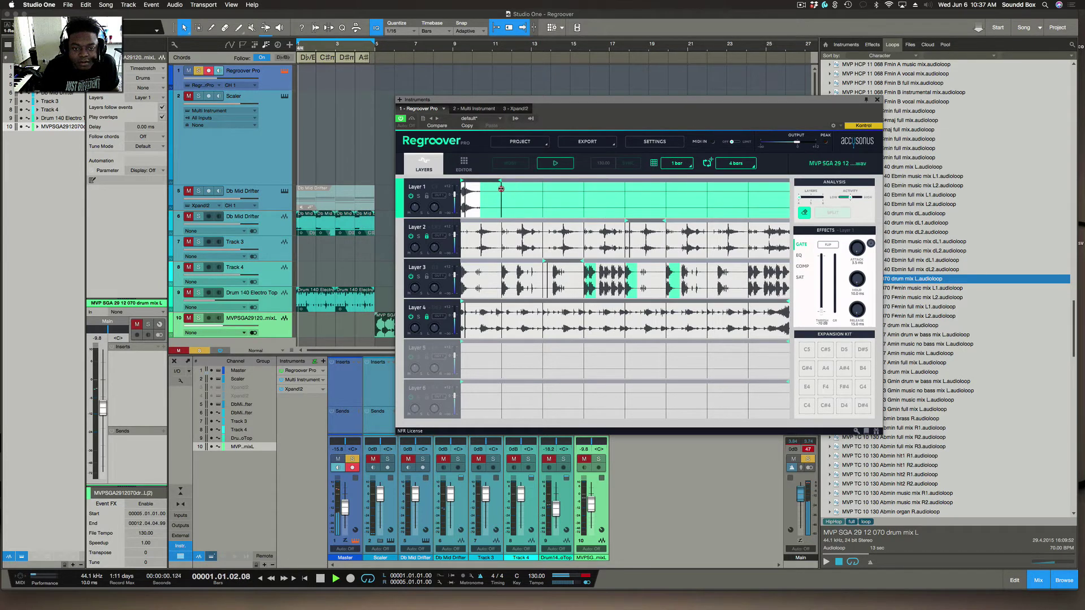
click(500, 188)
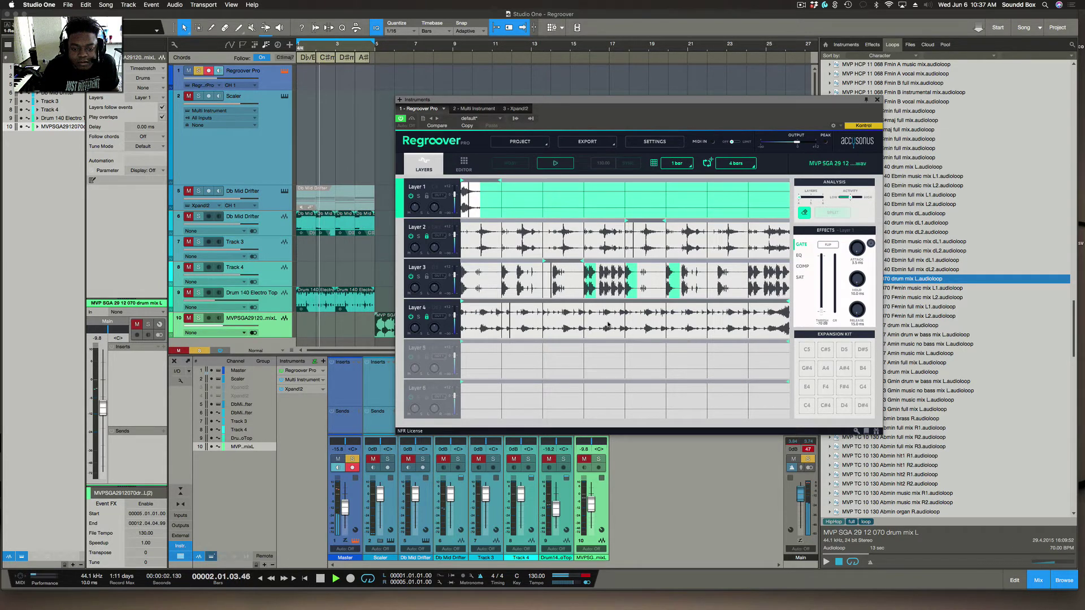
click(669, 303)
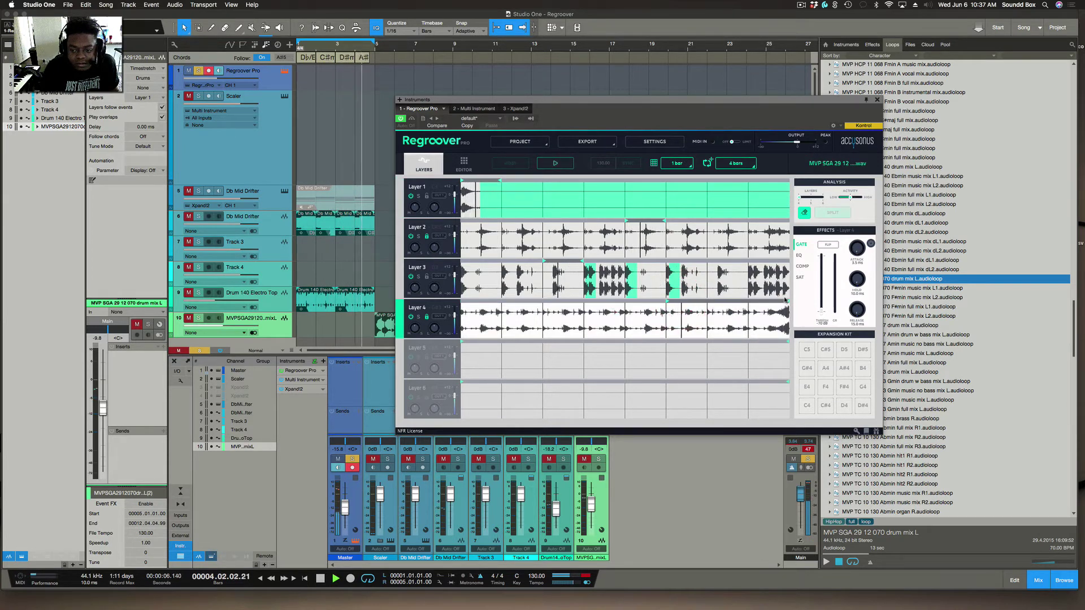
click(716, 309)
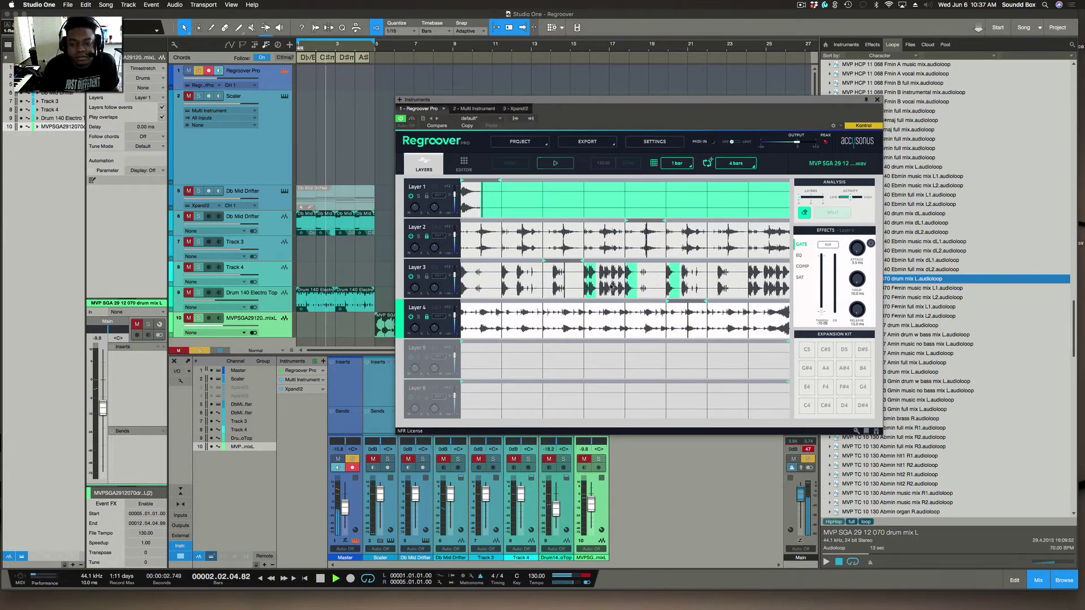
drag(684, 304, 767, 304)
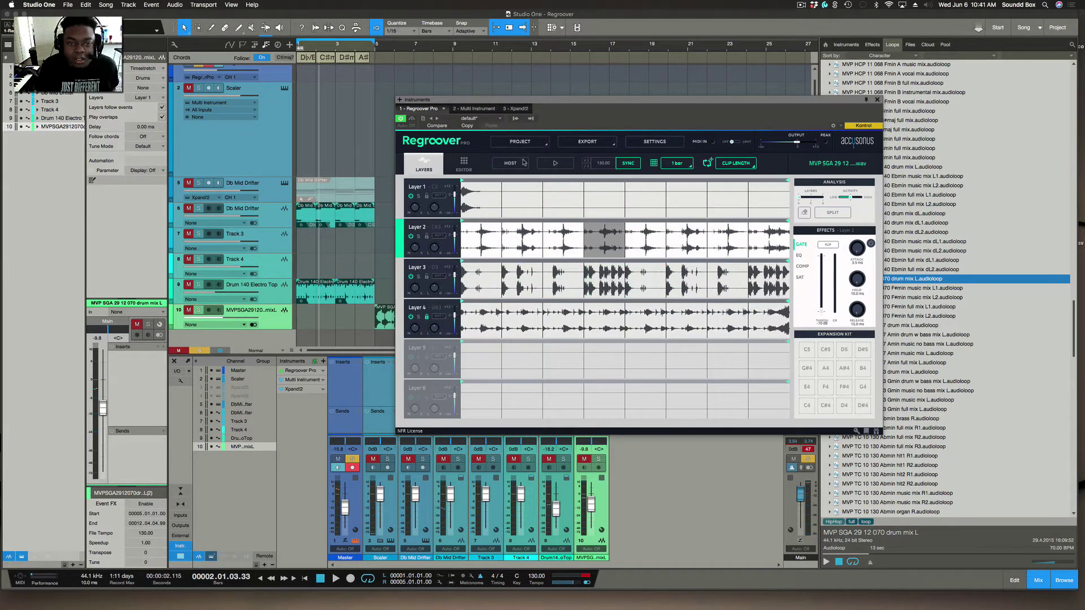
Re-enable host sync and place Layer 1's first grid bar as audio on a new track at the song start.
click(507, 163)
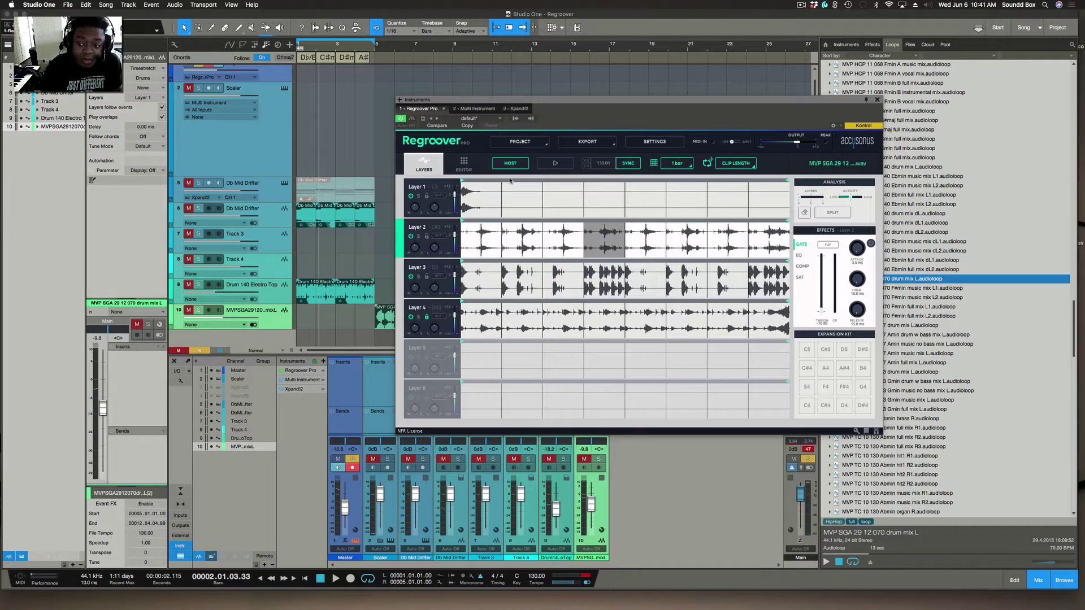
click(481, 204)
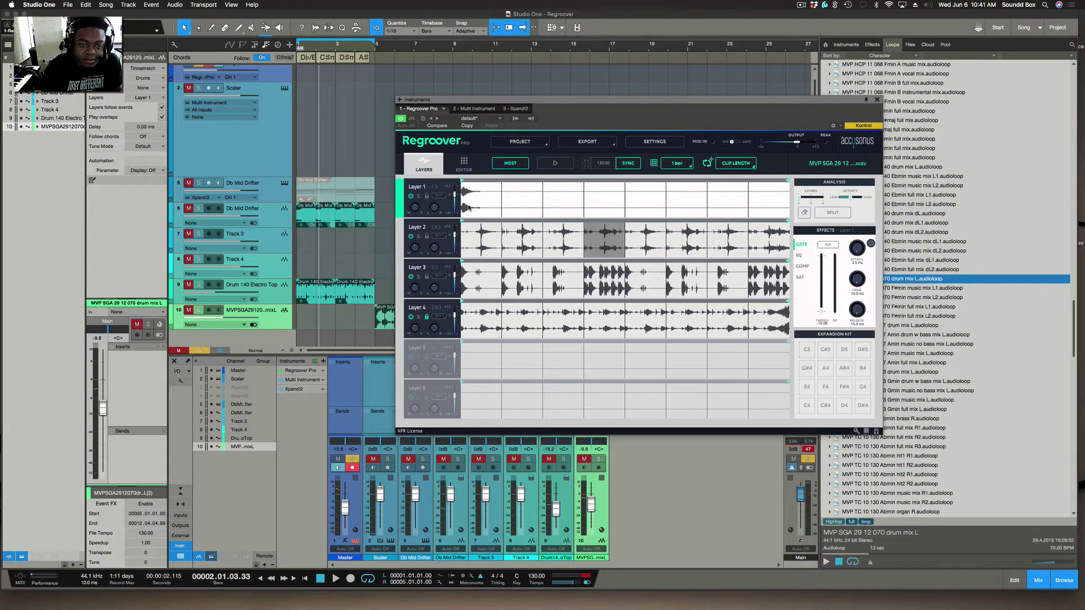
click(468, 194)
click(469, 205)
click(466, 207)
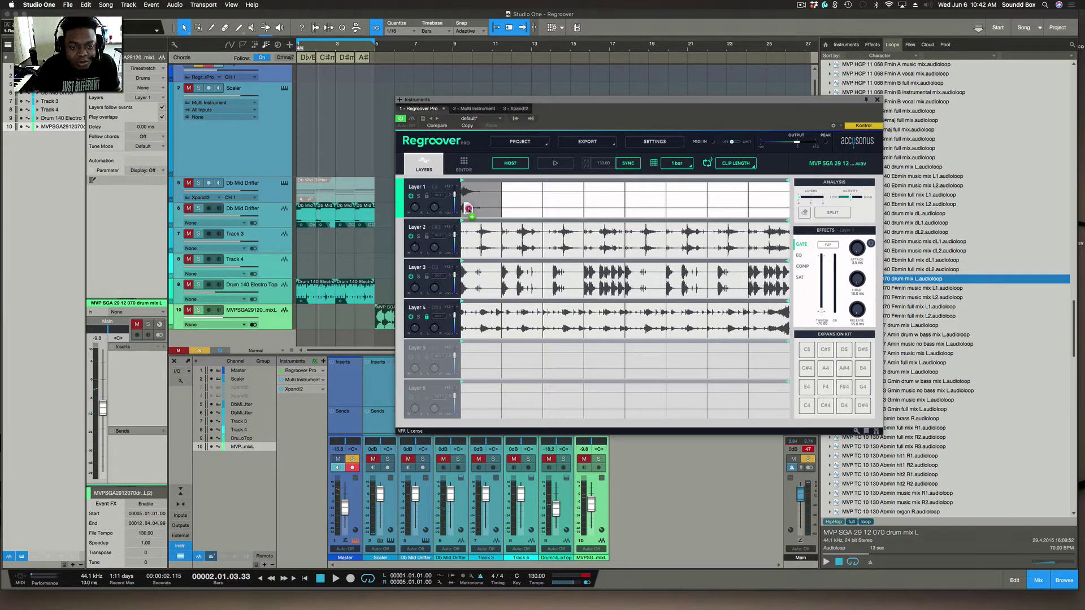
drag(468, 209, 310, 343)
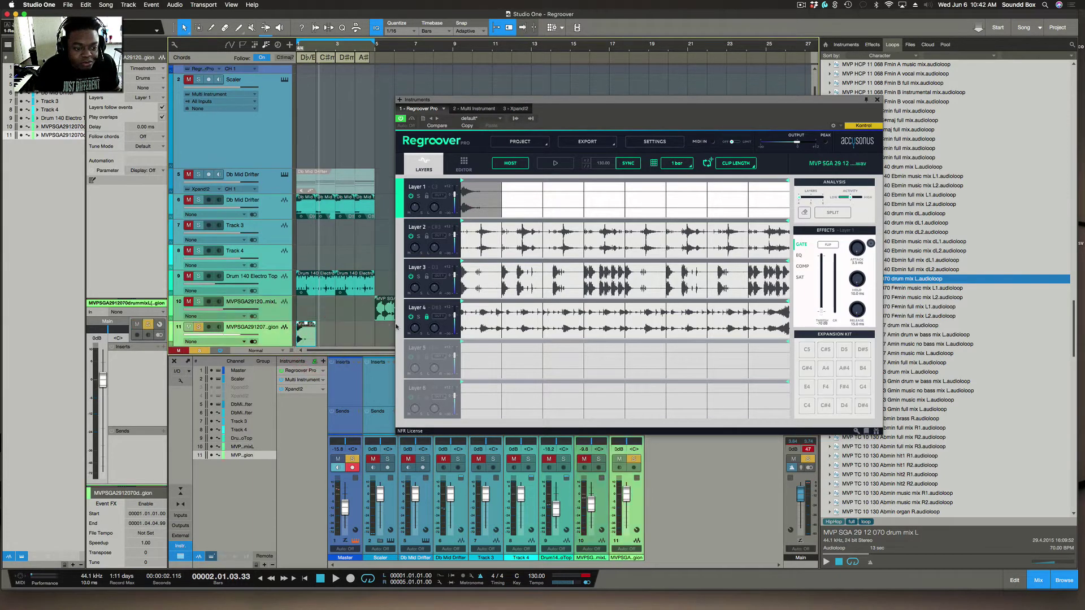
Play the song to audition the audio on new track 11, and bypass the Regroover Pro instrument.
scroll(200, 103, down, 1)
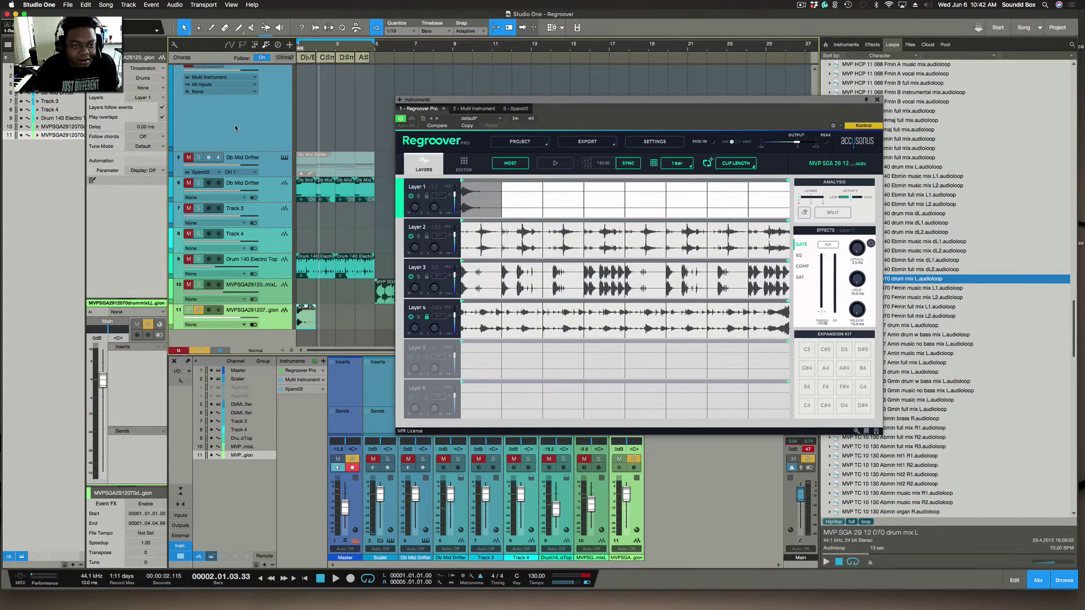
key(space)
key(space)
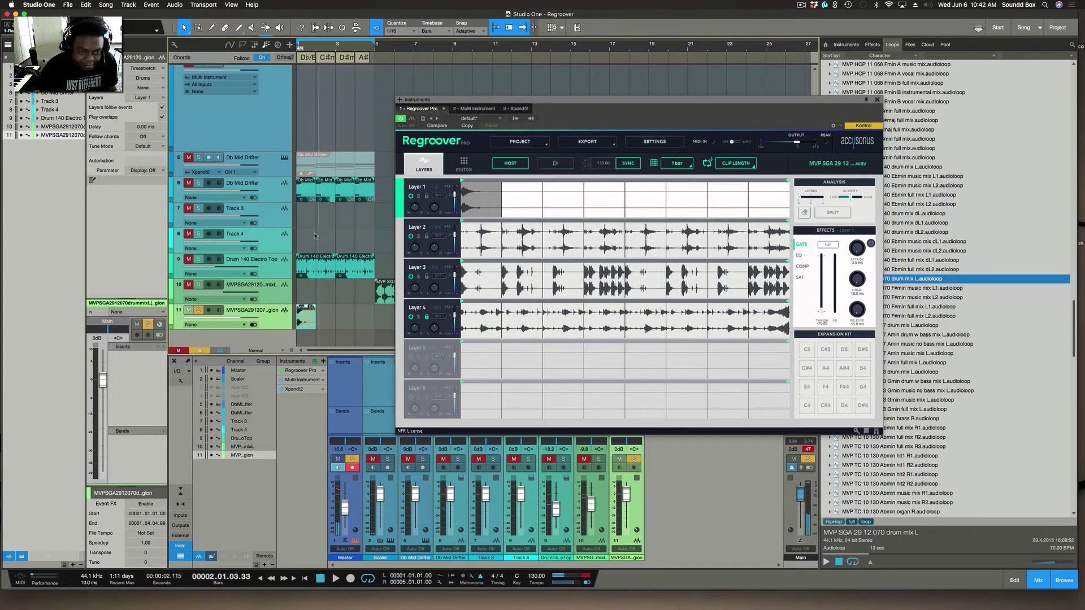
key(space)
key(space)
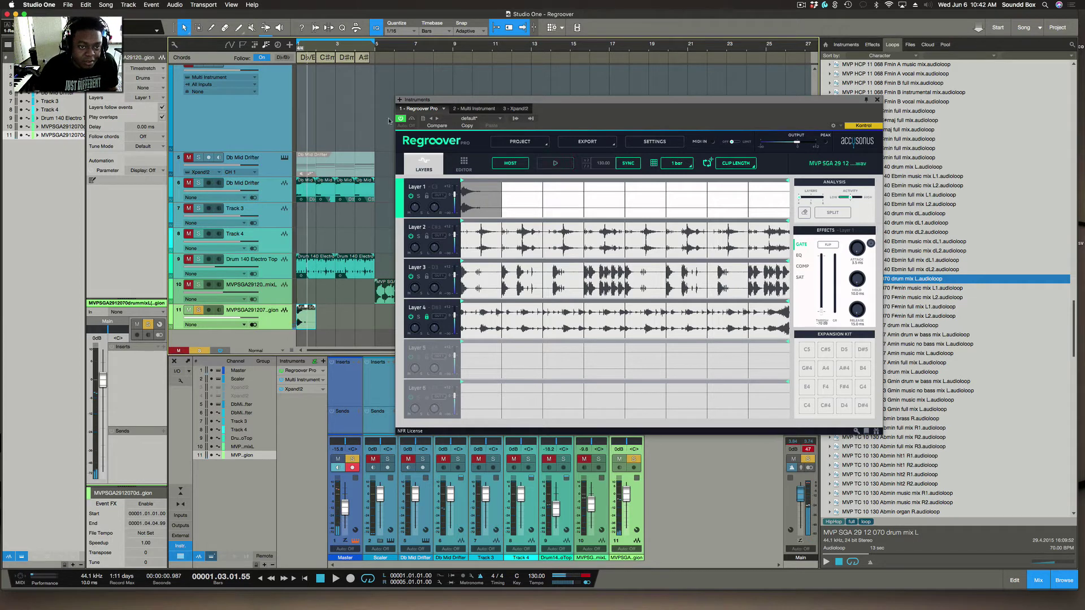
click(411, 118)
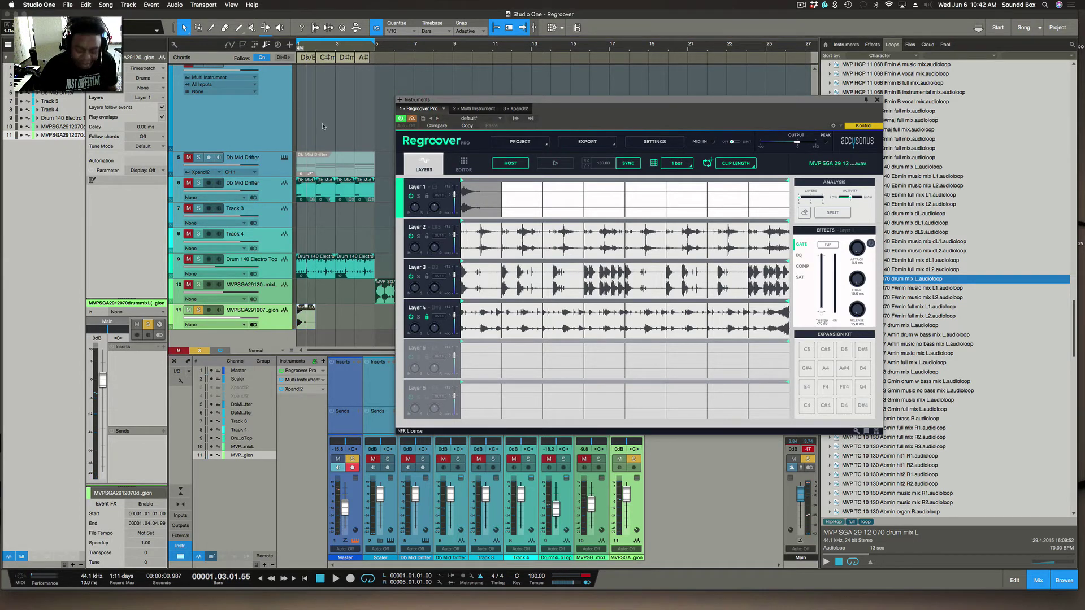
Turn off solo on track 11 and load Layer 1's first grid bar onto Expansion Kit pad C5.
key(space)
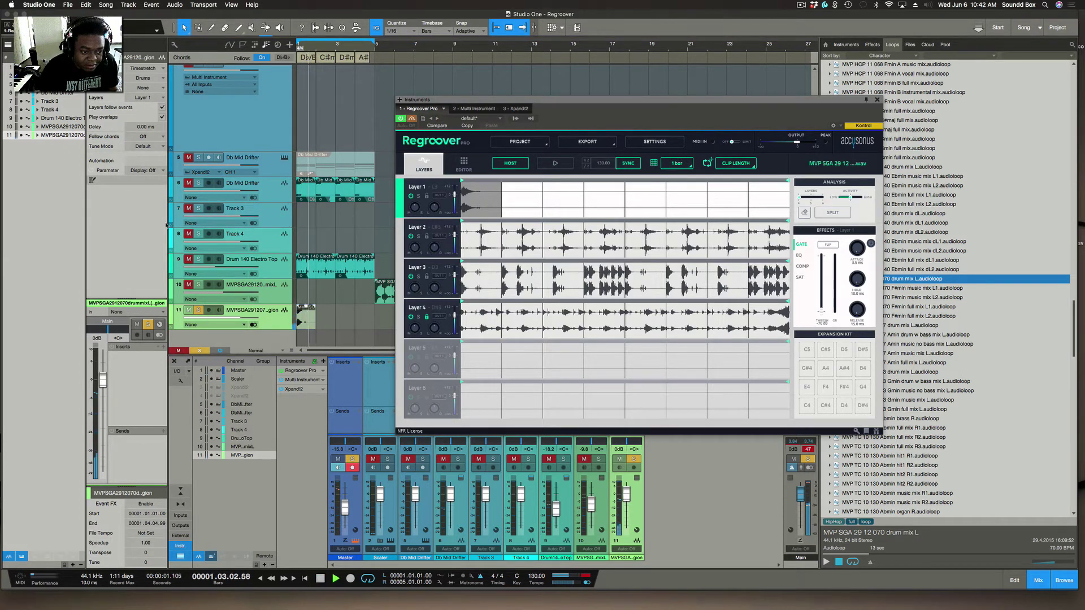
click(199, 310)
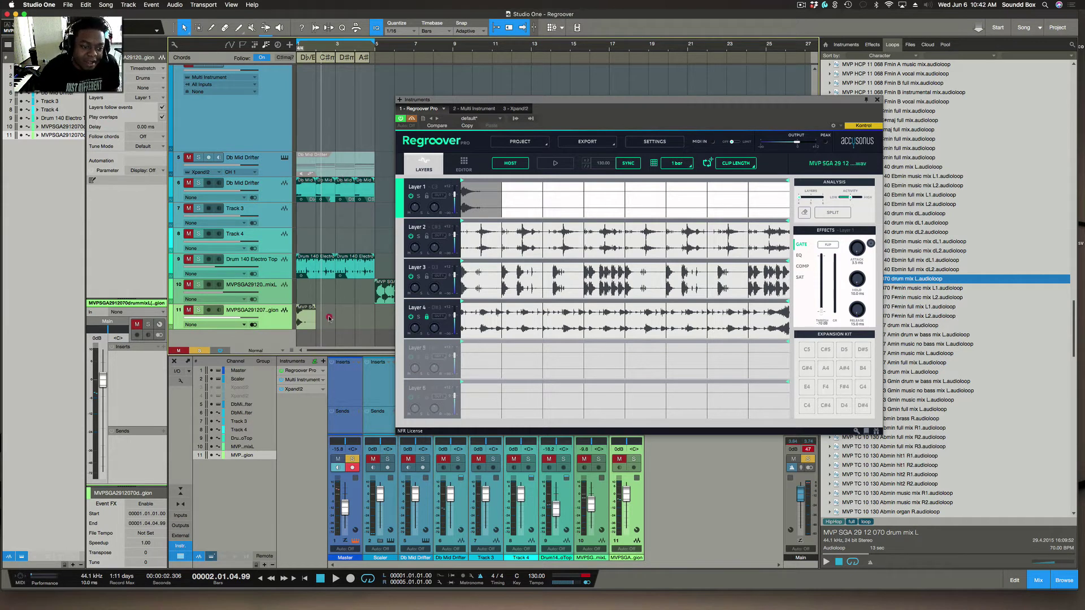
click(305, 317)
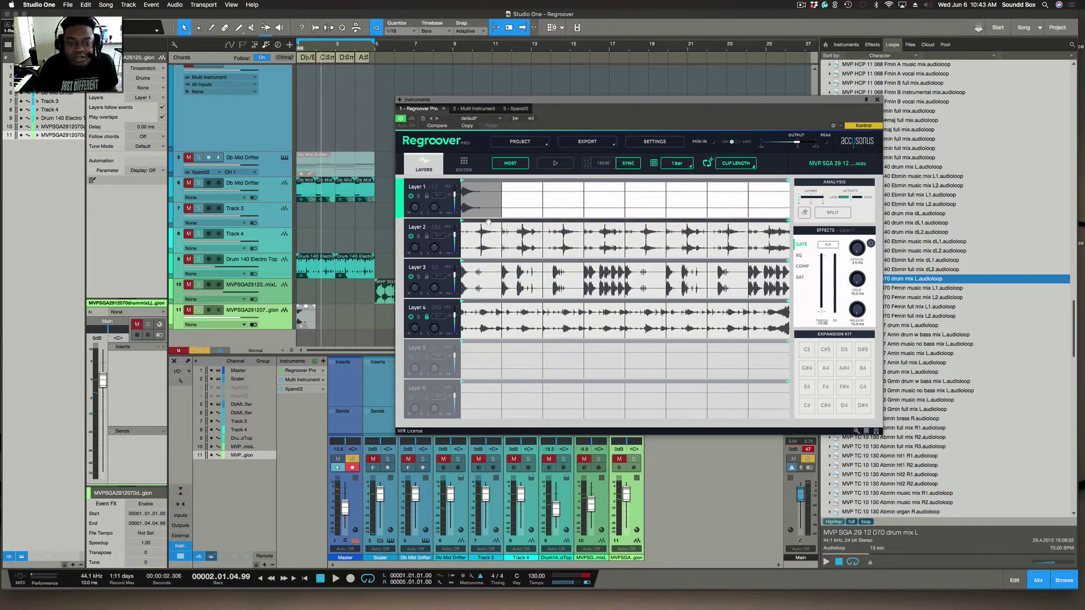
drag(467, 208, 809, 354)
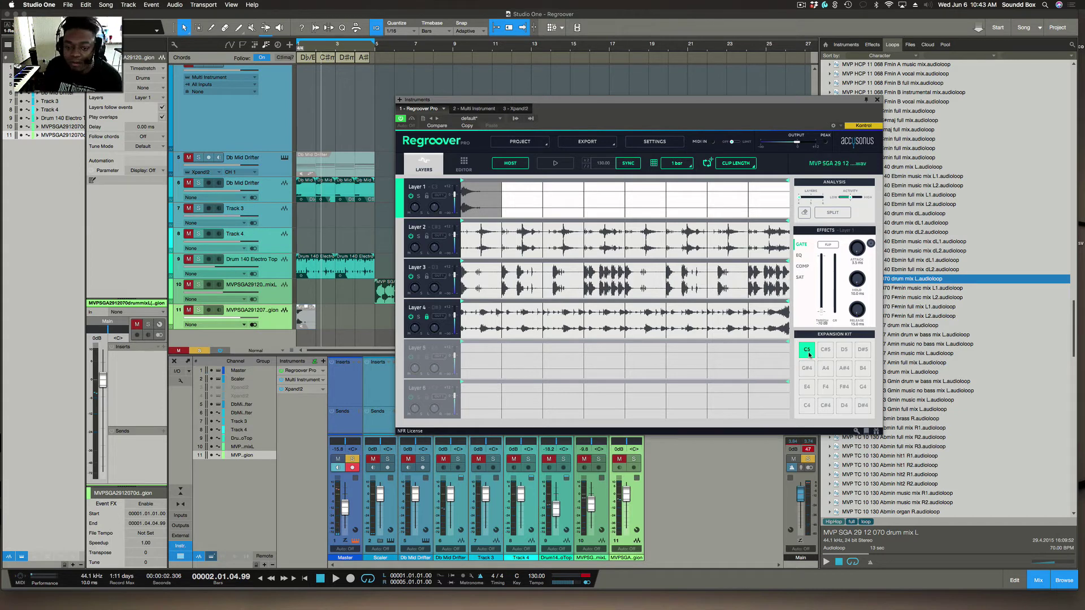
Solo Layer 2, audition it, load its second grid bar onto Expansion Kit pad C#5 and test the pad.
click(475, 240)
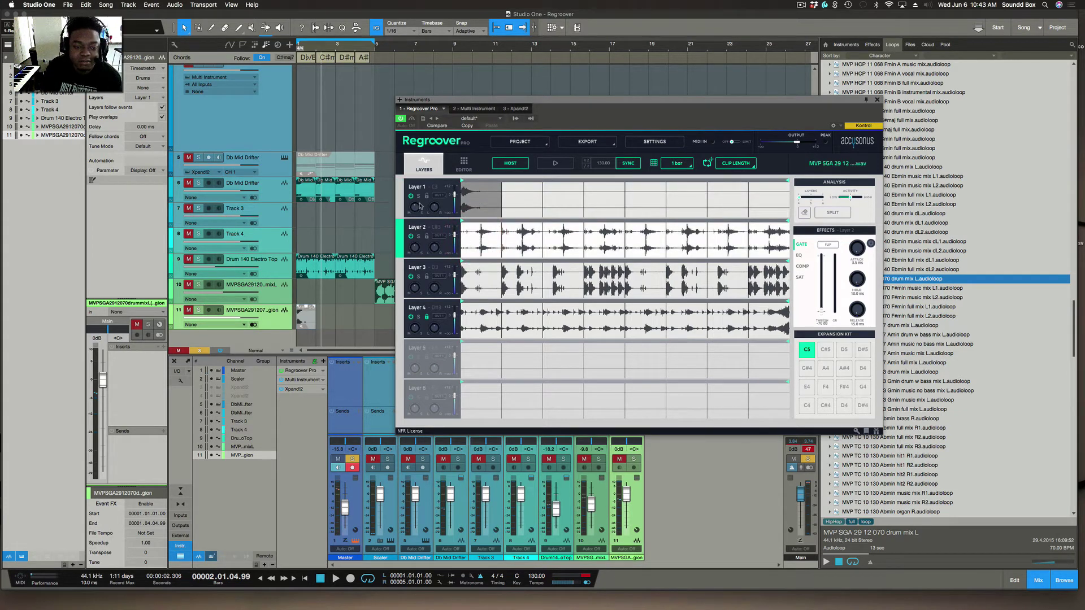
click(418, 236)
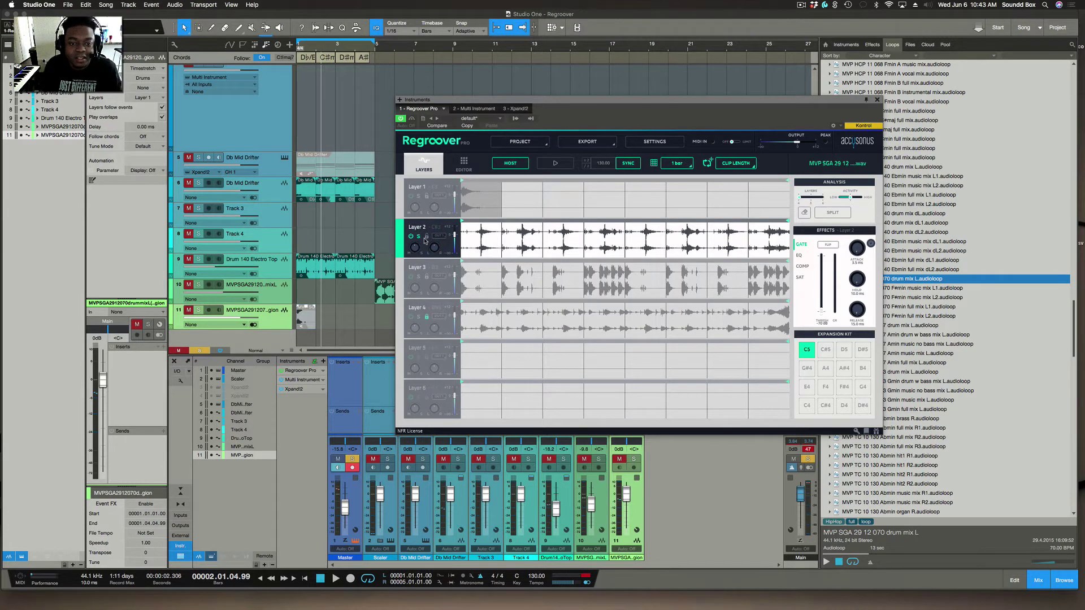
key(space)
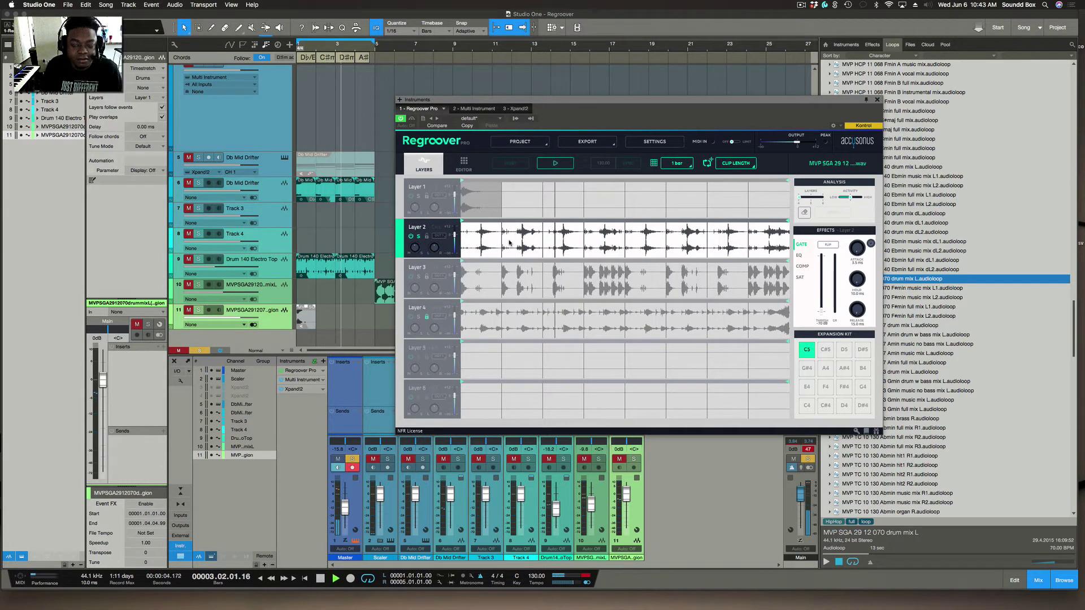
key(space)
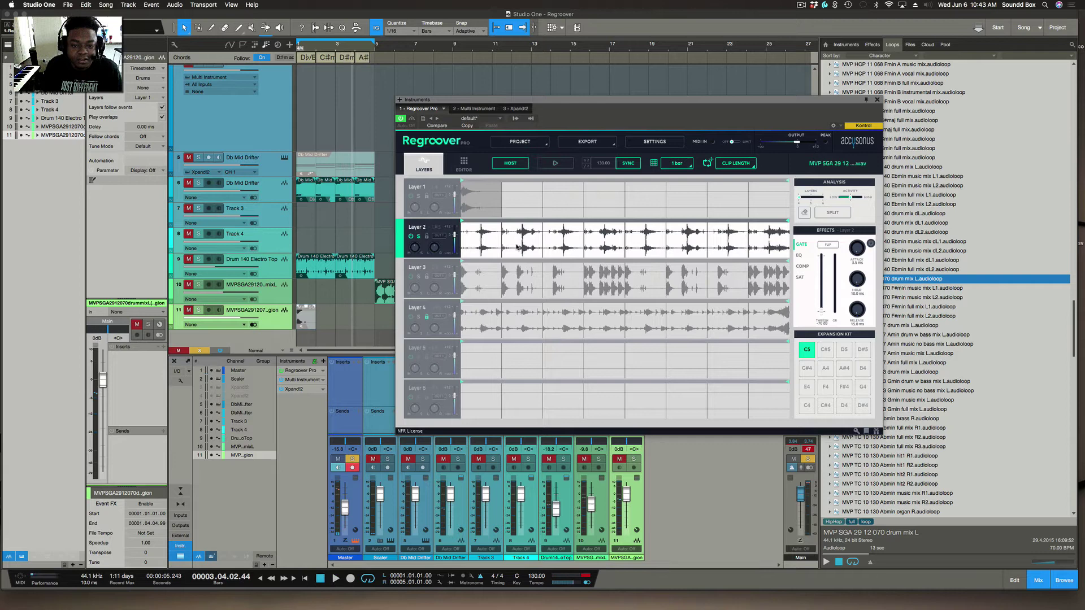
click(525, 249)
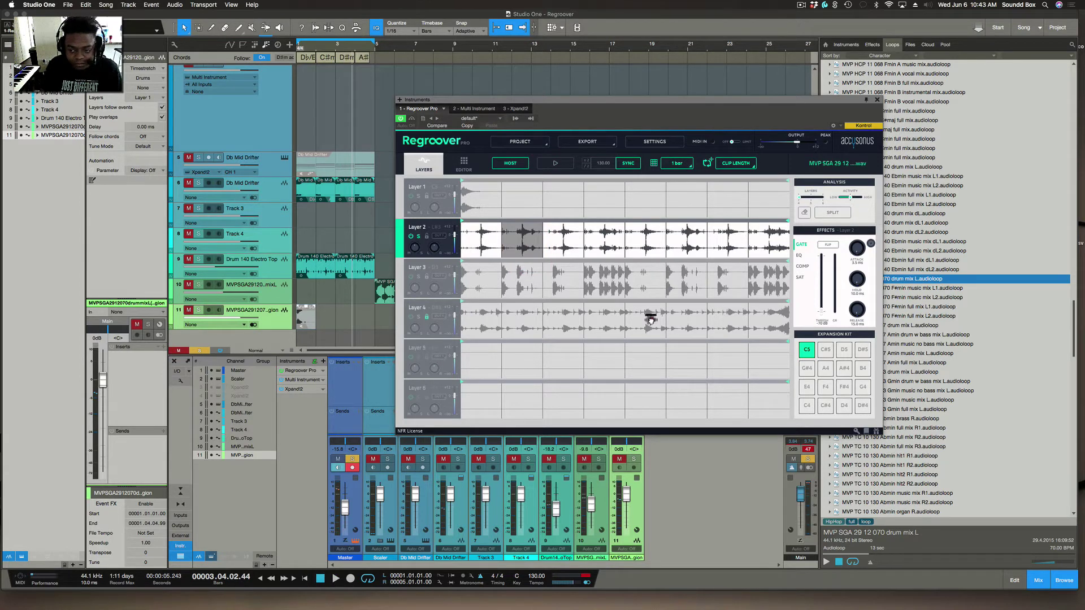
drag(649, 319, 826, 353)
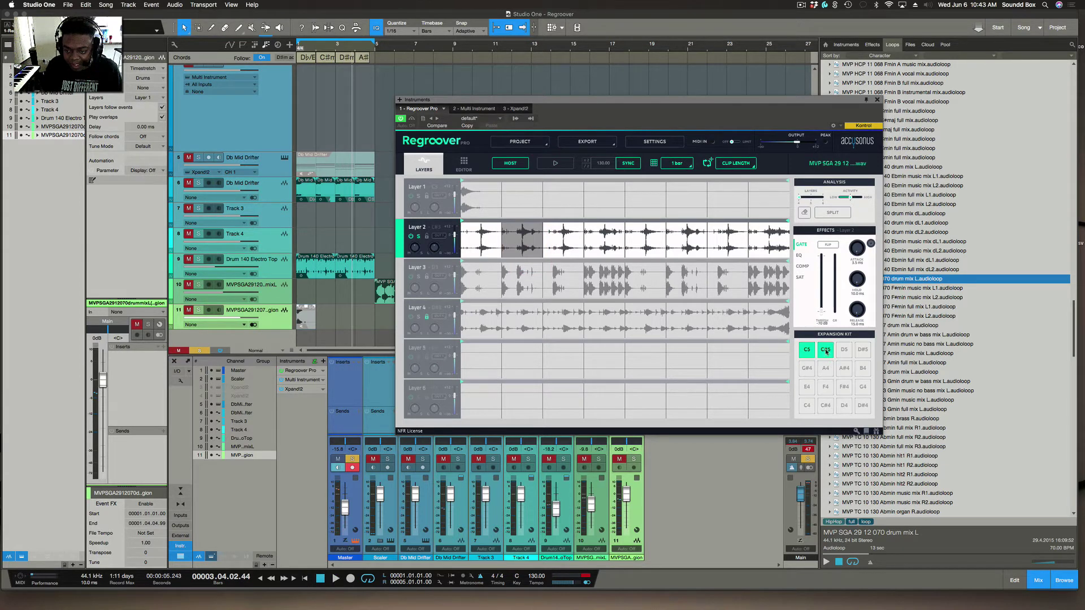
click(825, 351)
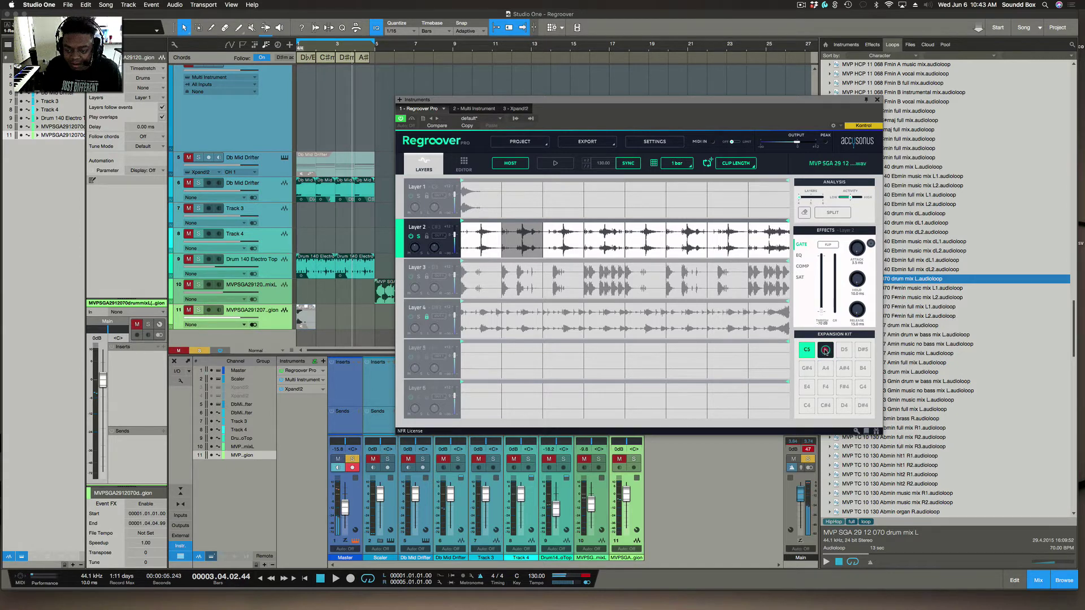
click(825, 352)
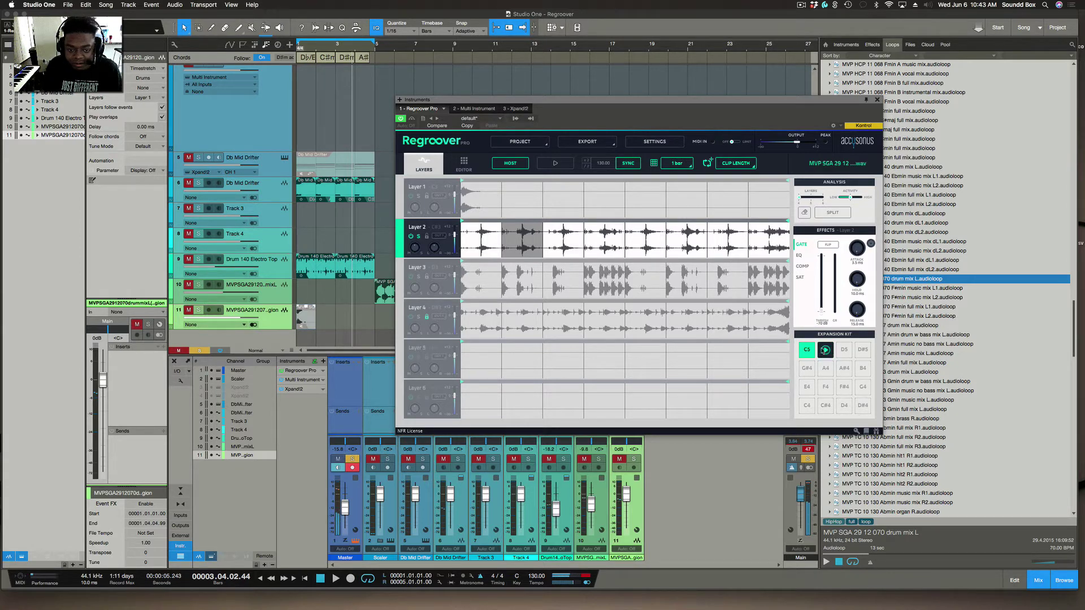
Solo Layer 3, audition it, and load its second grid bar onto Expansion Kit pad G#4.
click(441, 275)
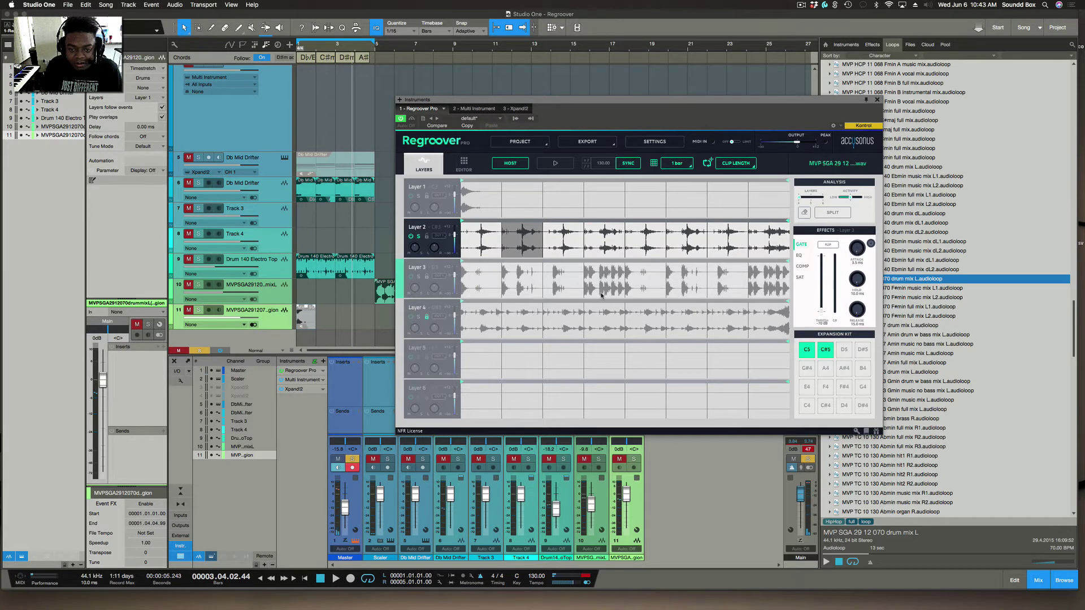
click(420, 278)
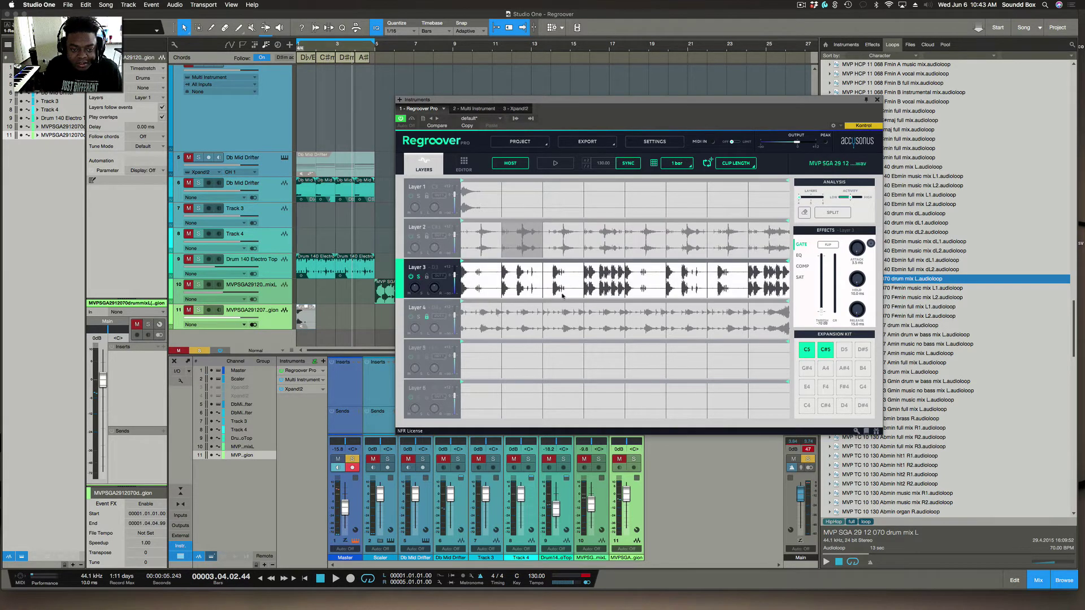
click(518, 288)
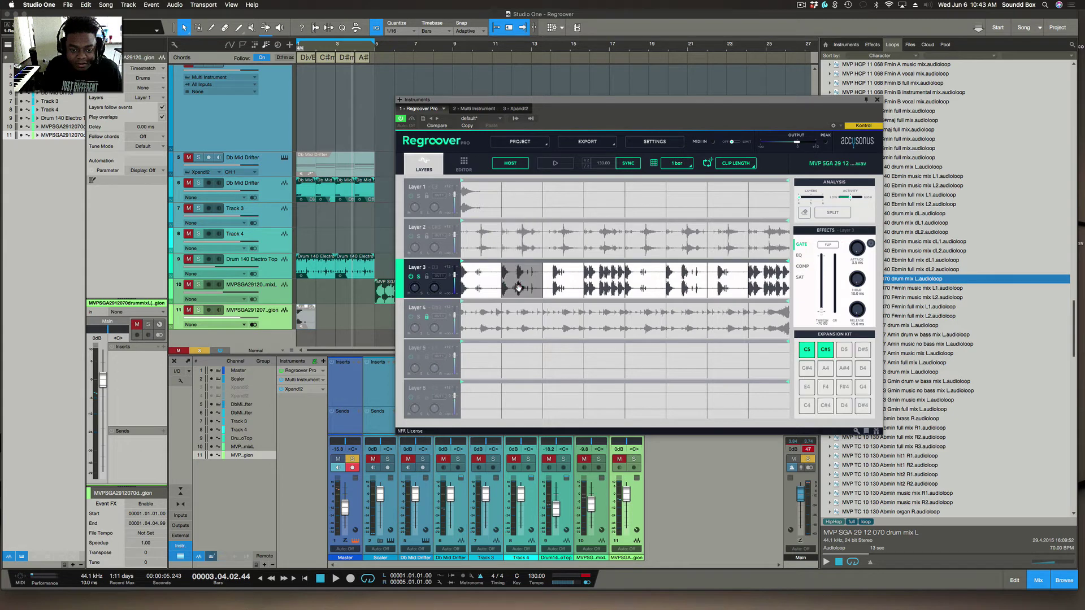
key(space)
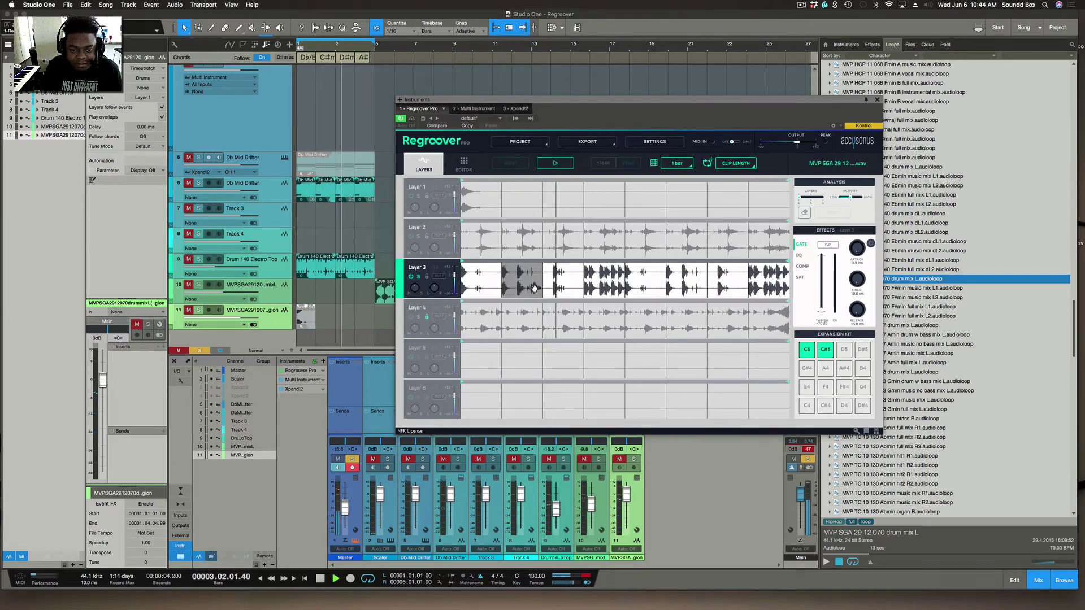
key(space)
drag(520, 290, 808, 368)
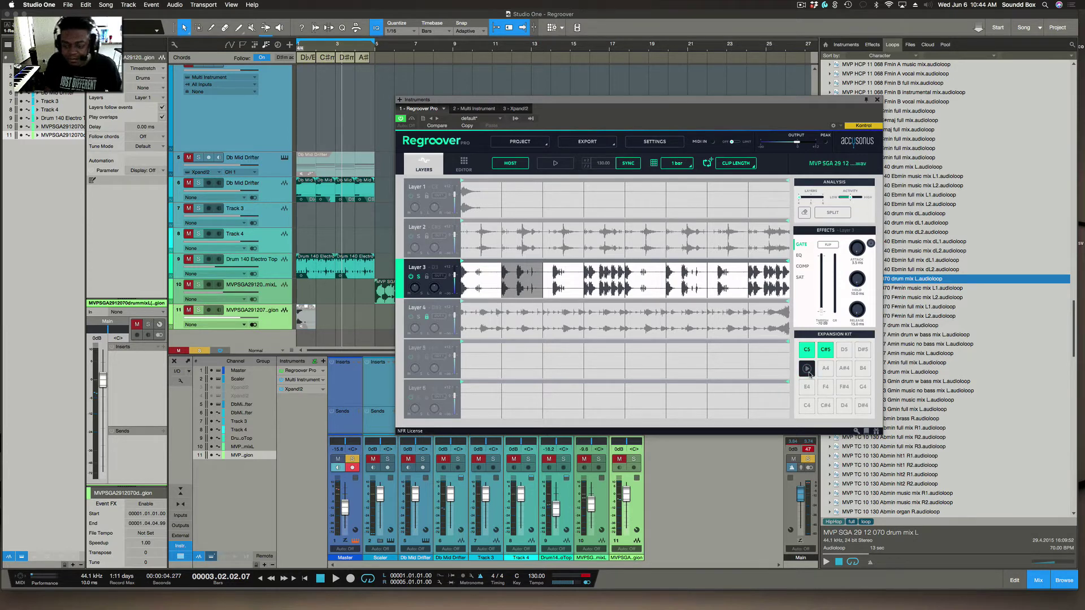
Load Layer 4's third grid bar onto pad A4 and trim the end of that pad's sample to about half its length.
click(558, 327)
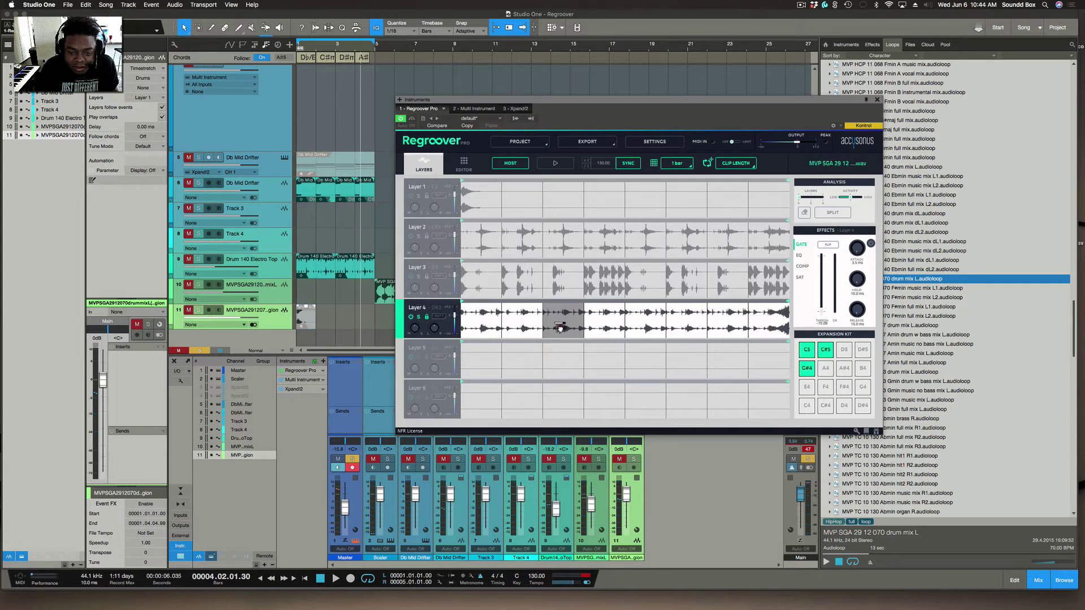
drag(559, 328, 828, 371)
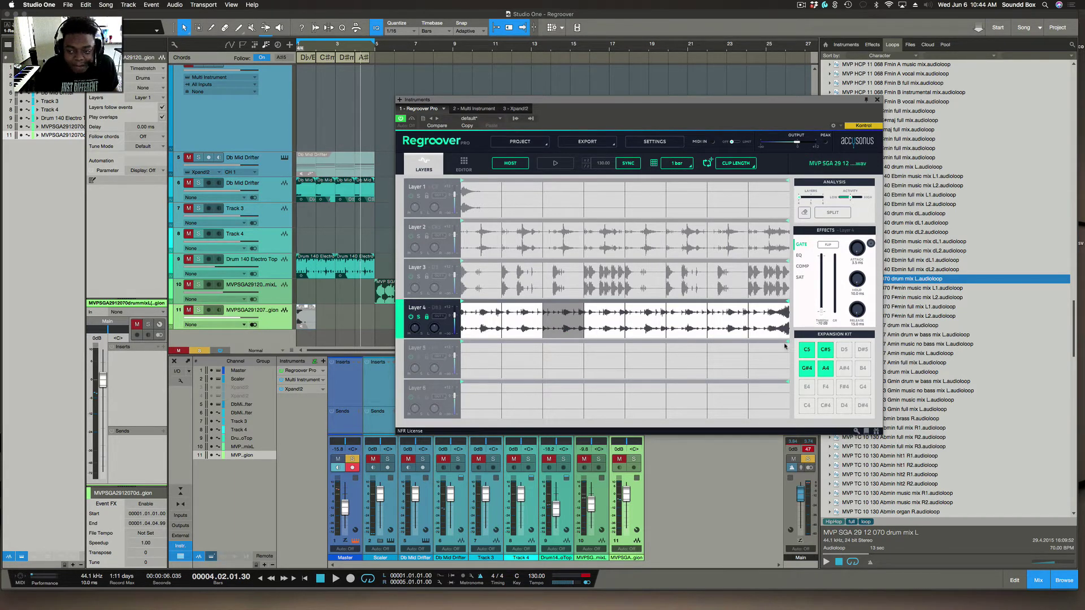
click(464, 164)
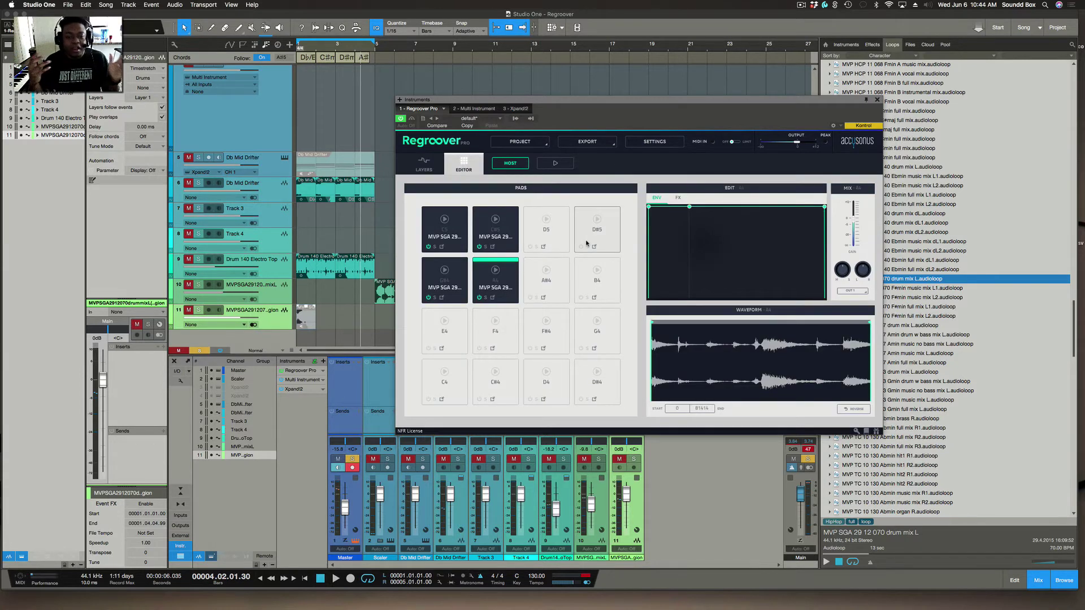
click(496, 272)
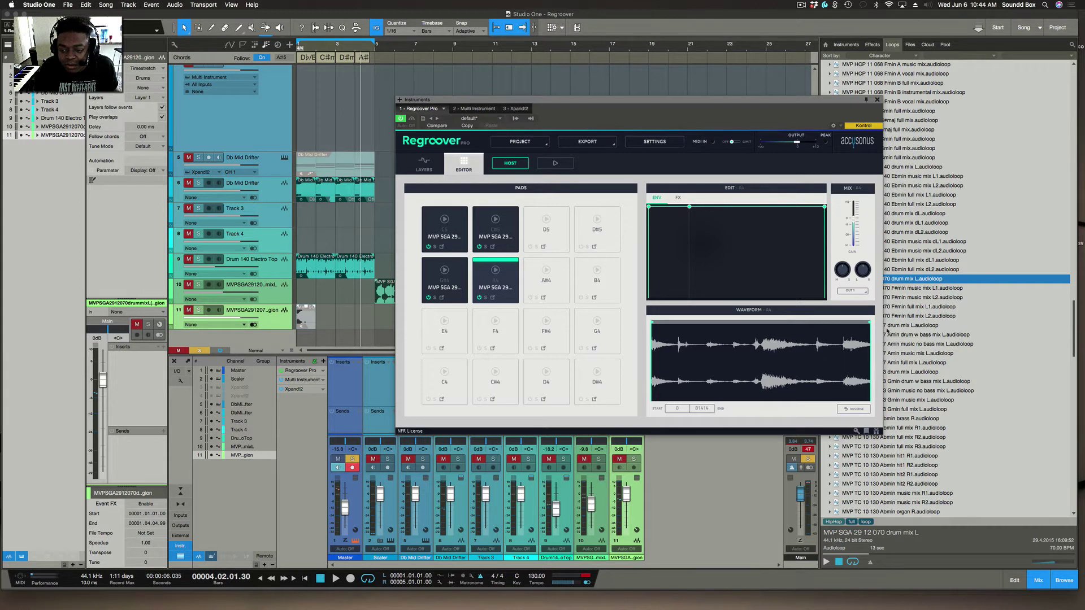
drag(871, 333, 760, 335)
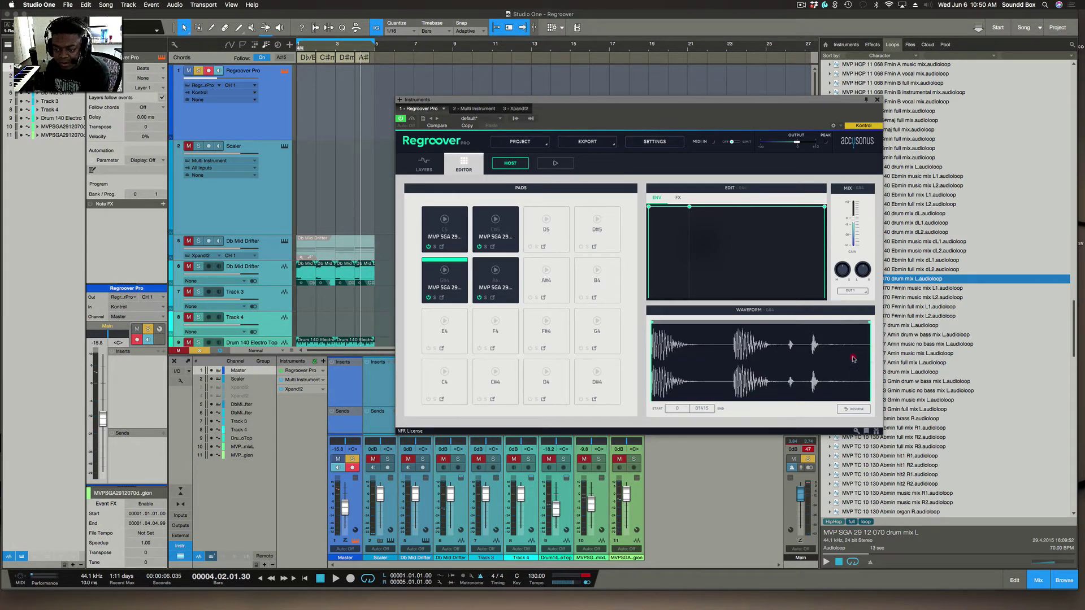
Trim pad G#4's sample to end after its first hit and lower the end point of its volume envelope.
drag(868, 322, 730, 334)
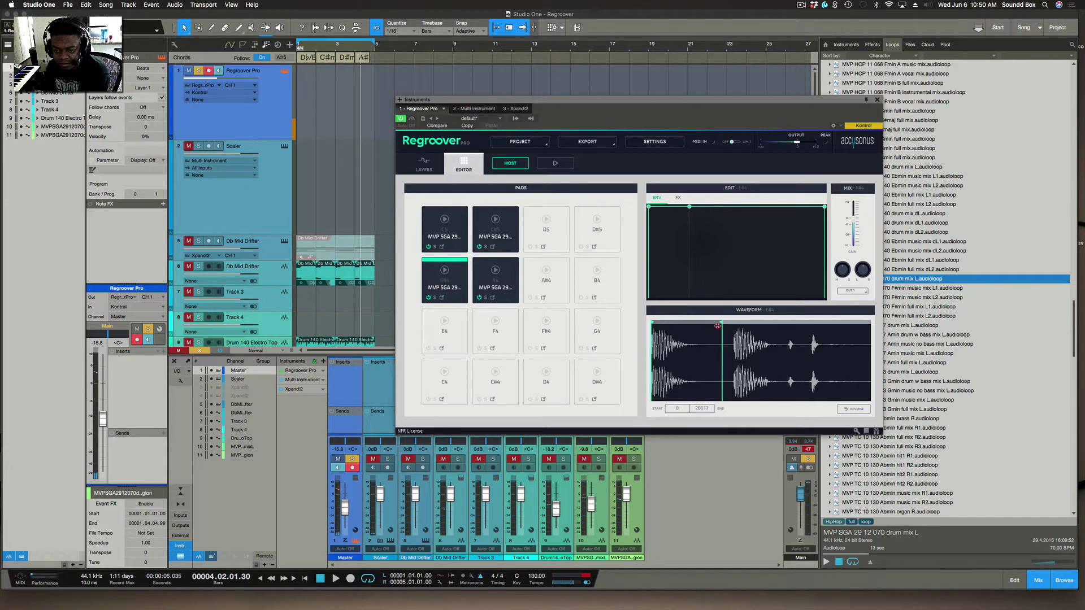
drag(731, 323, 704, 323)
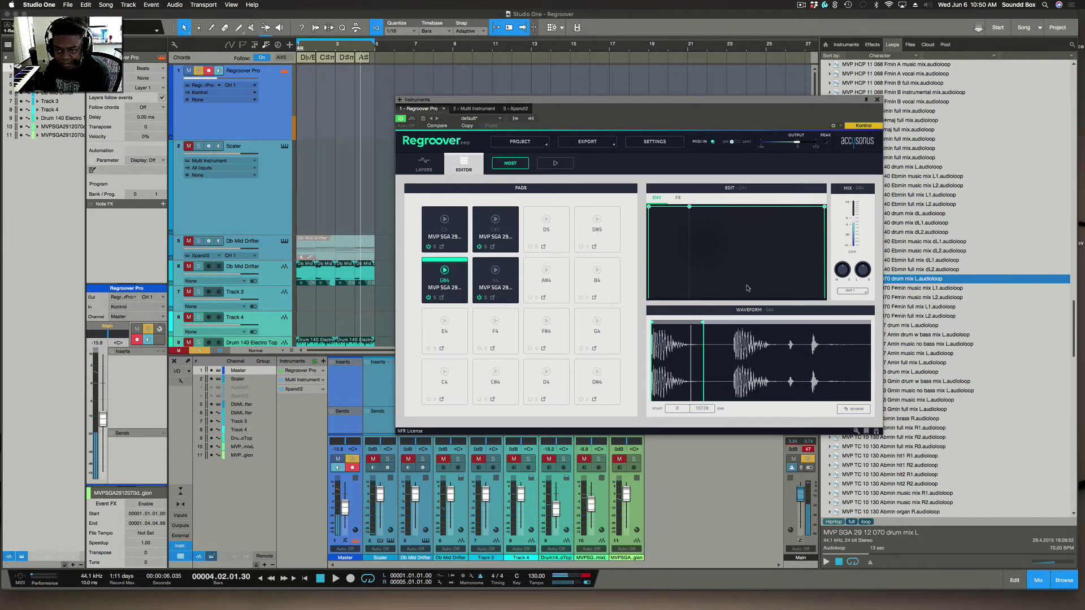
drag(825, 207, 824, 296)
Shape pad G#4 with its EQ by adjusting the high-band frequency and the low-band gain.
click(678, 198)
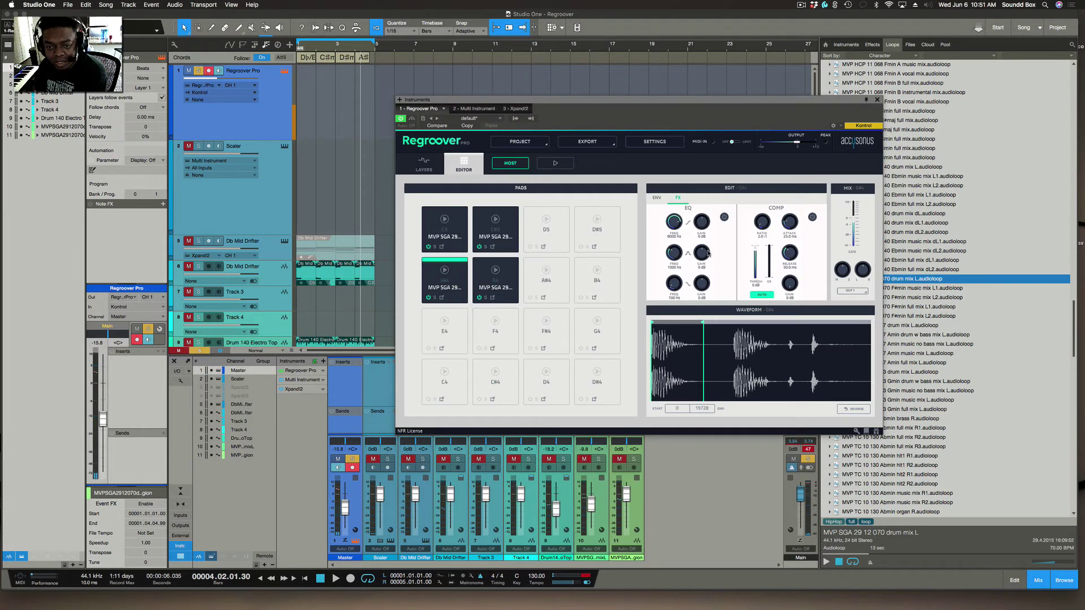
drag(674, 222, 672, 242)
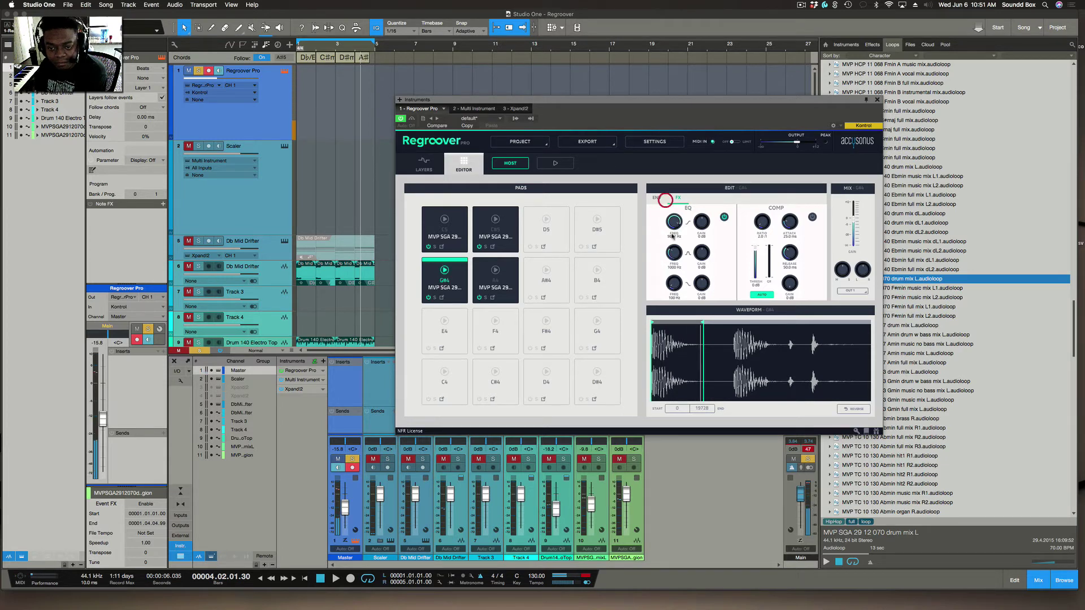
drag(674, 222, 674, 203)
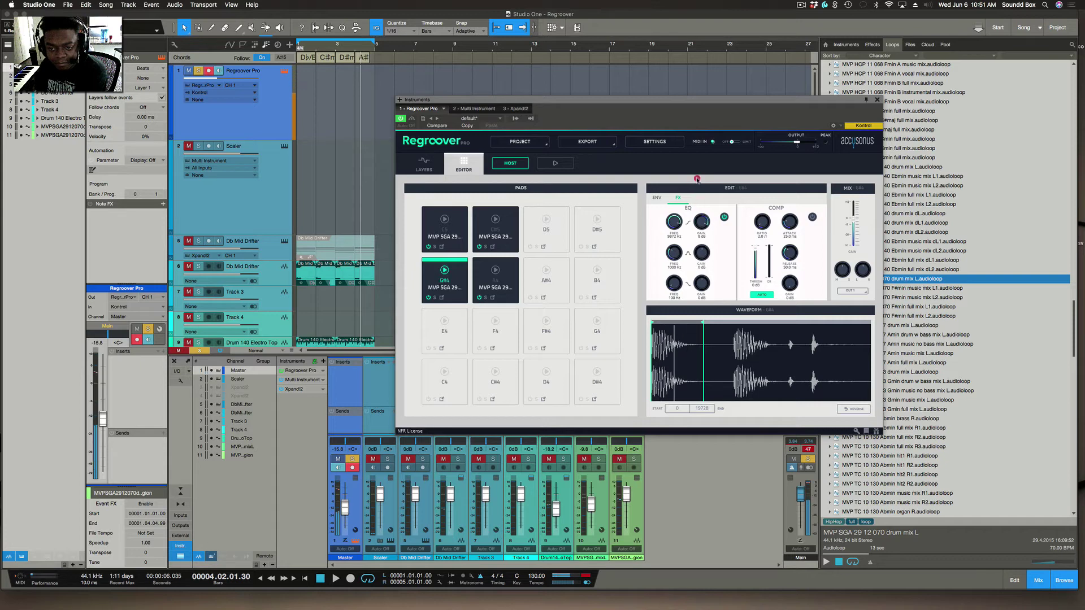
drag(693, 212, 684, 232)
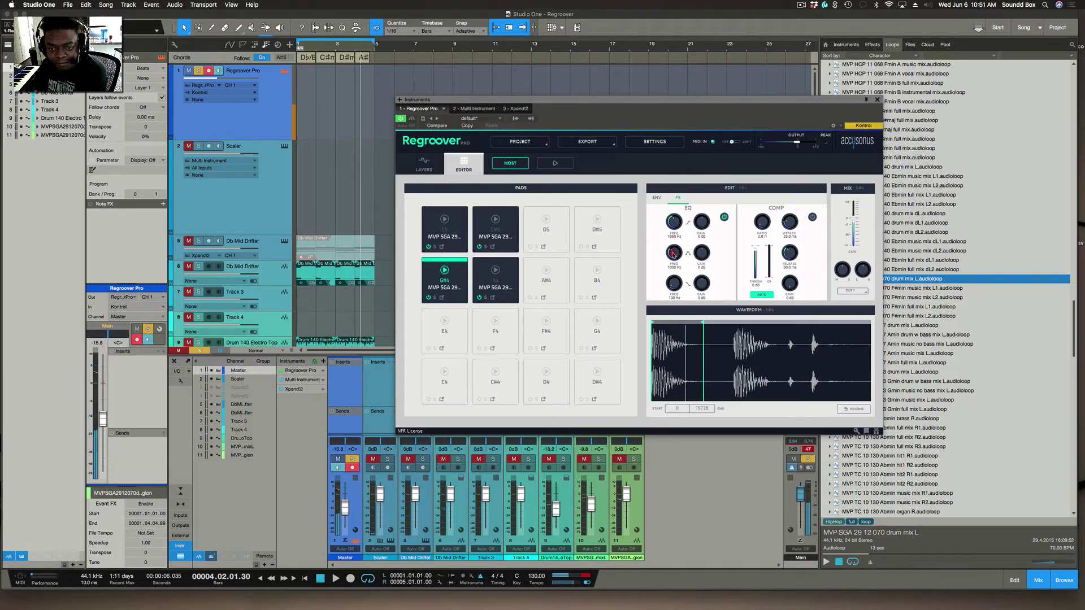
mouse_move(701, 283)
mouse_down()
mouse_move(702, 261)
mouse_move(702, 304)
mouse_up()
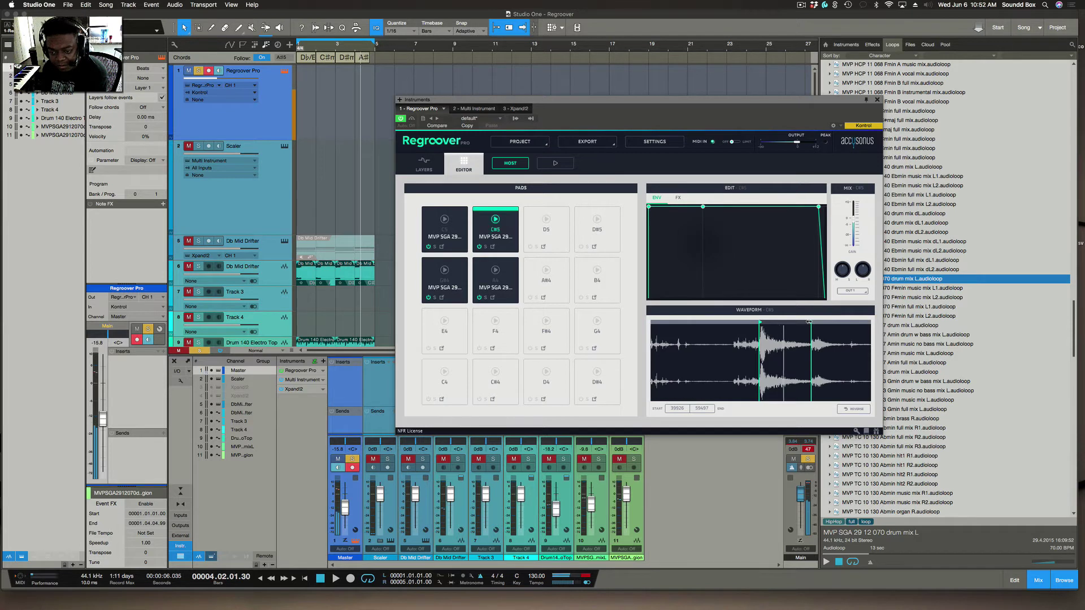
Shorten the end of pad C#5's sample slightly and make its envelope fade-out start earlier.
drag(809, 322, 799, 322)
drag(819, 207, 772, 210)
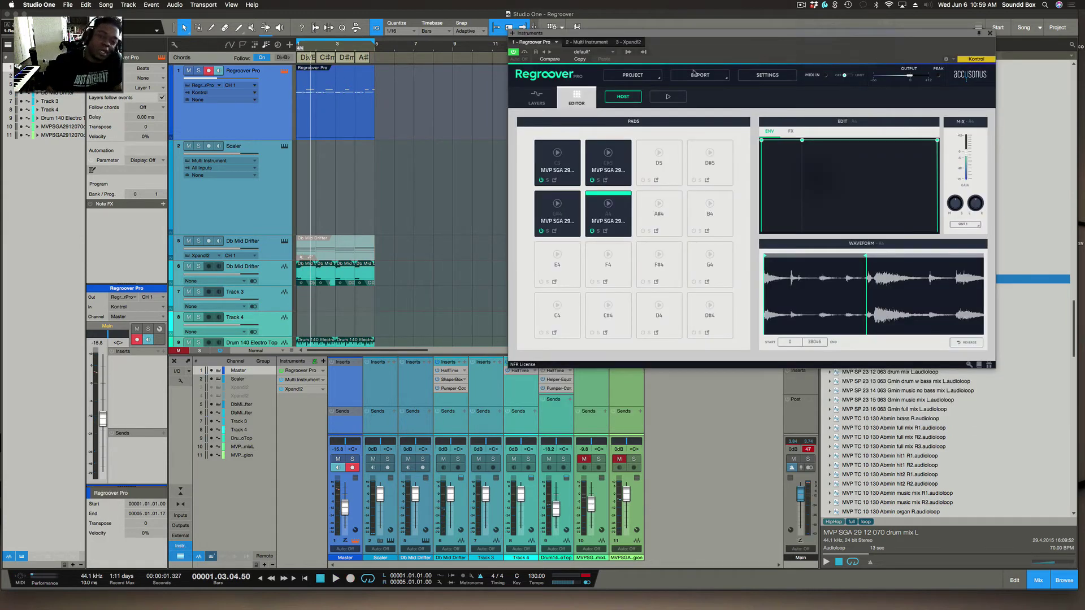
Route pad C5 to OUT 5 and pad C#5 to OUT 6 in the pad editor.
click(535, 101)
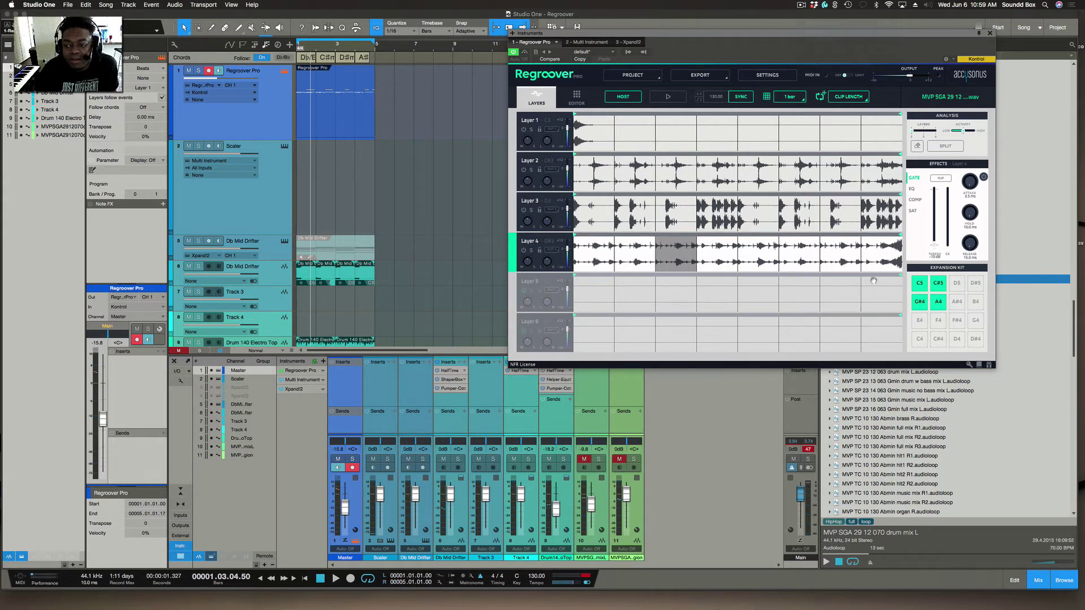
mouse_move(913, 297)
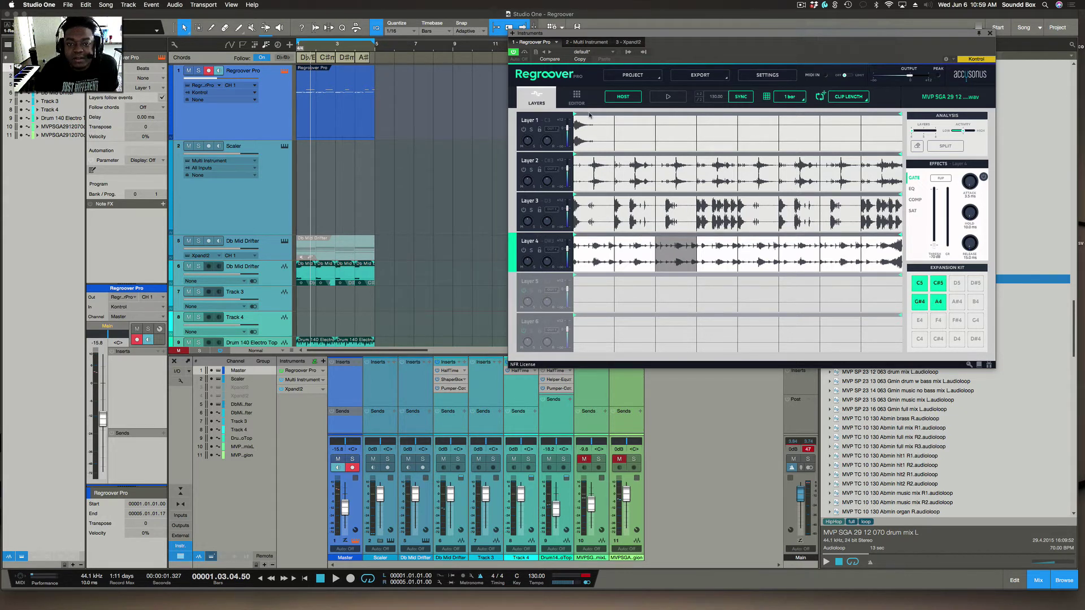
click(577, 94)
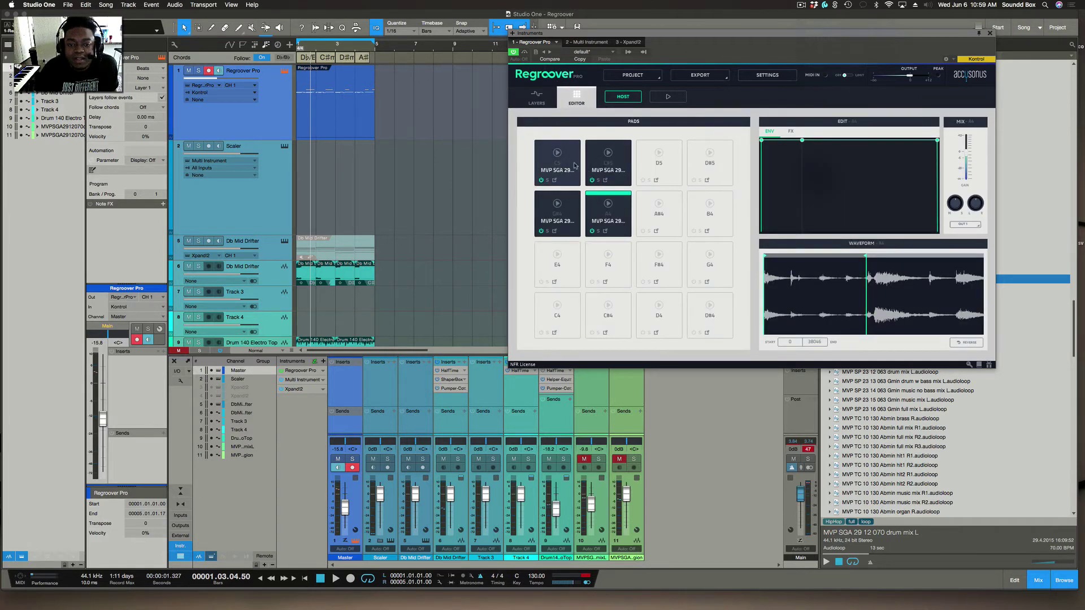
click(571, 162)
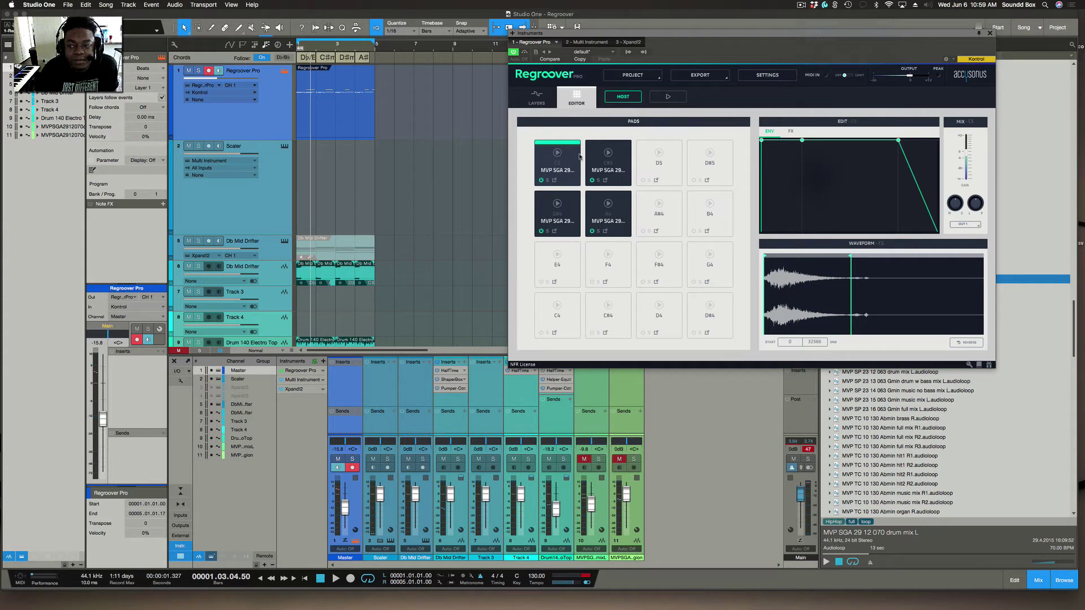
click(976, 225)
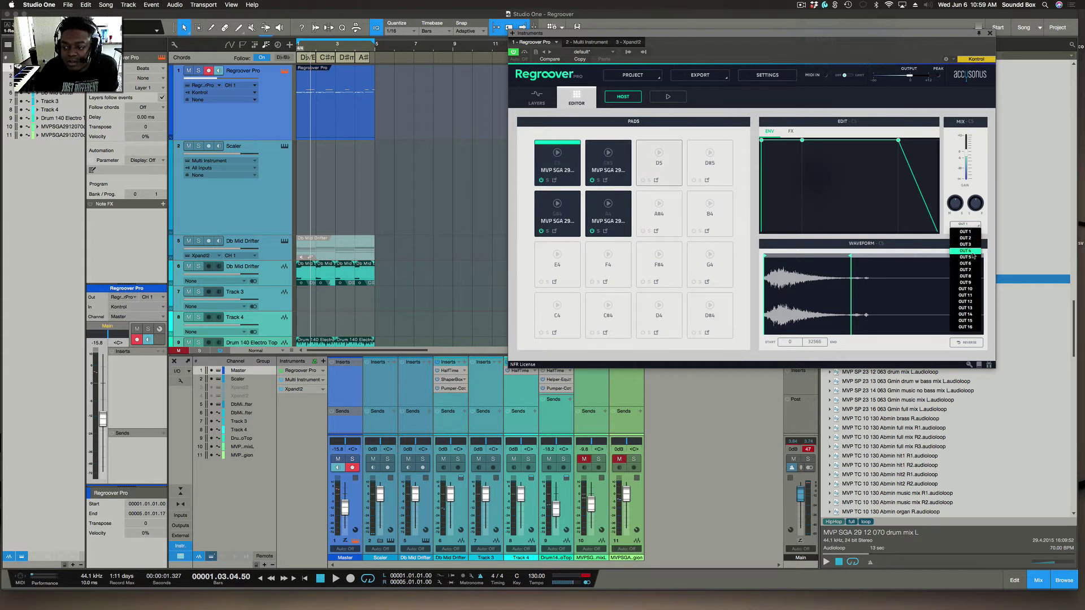
click(971, 259)
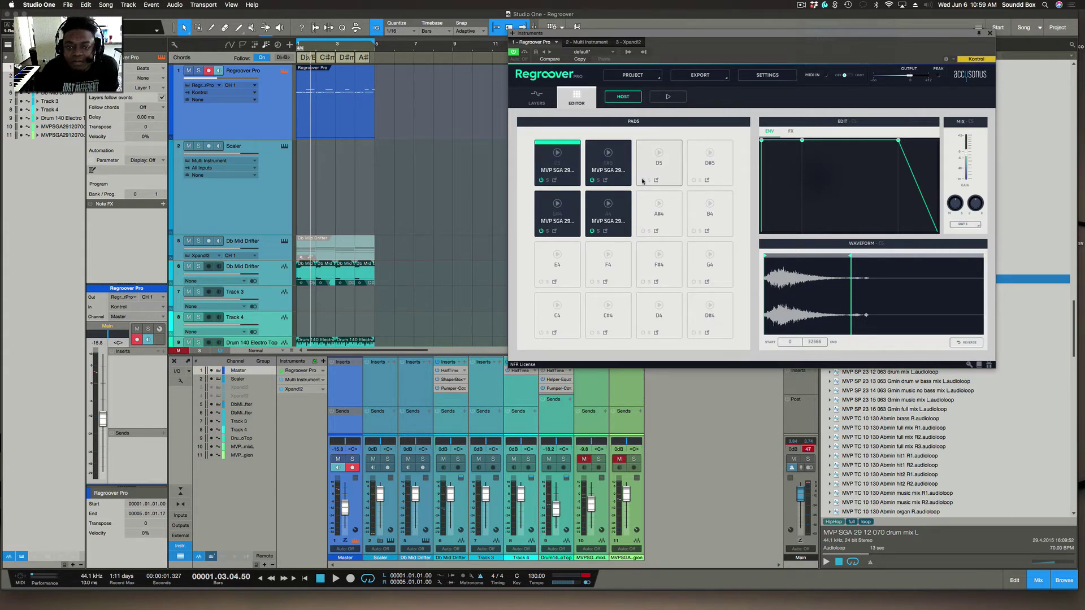
click(619, 143)
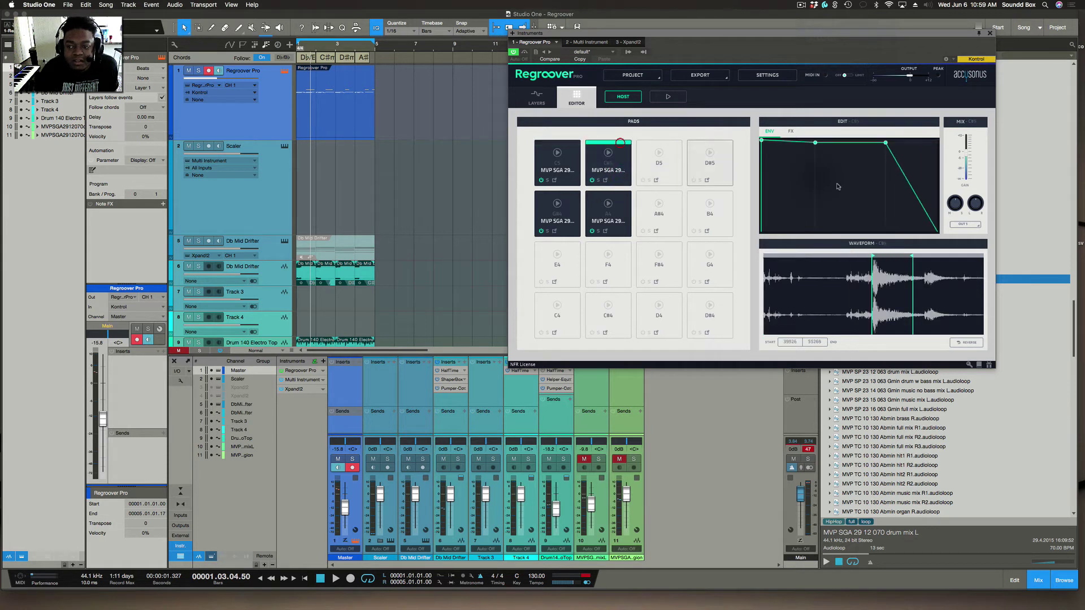
click(963, 225)
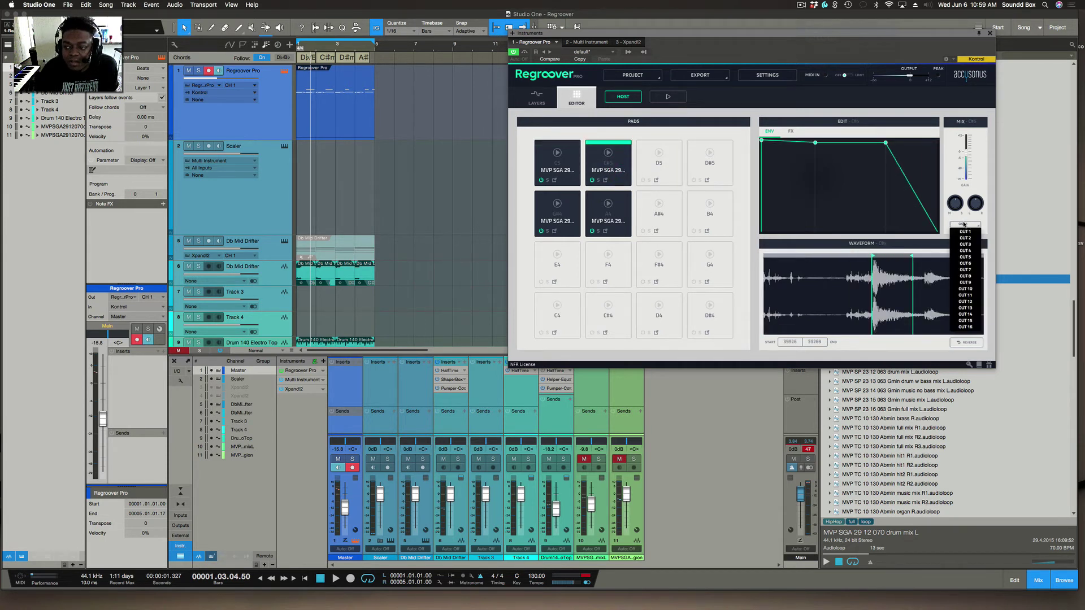
click(967, 266)
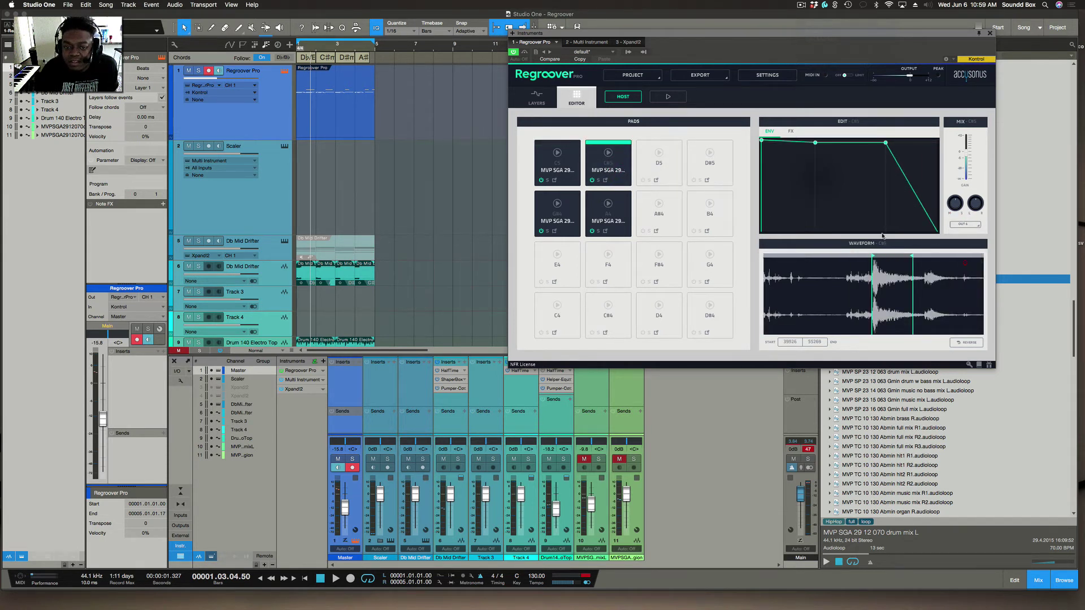
Route pad G#4 to OUT 7 and pad A4 to OUT 8.
click(567, 199)
click(969, 225)
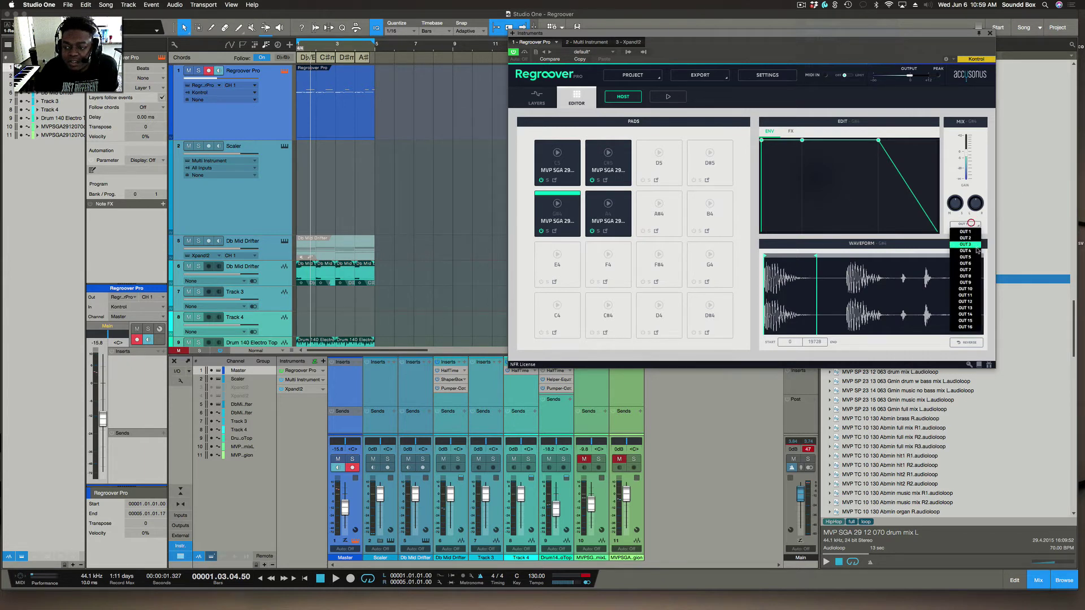
click(971, 270)
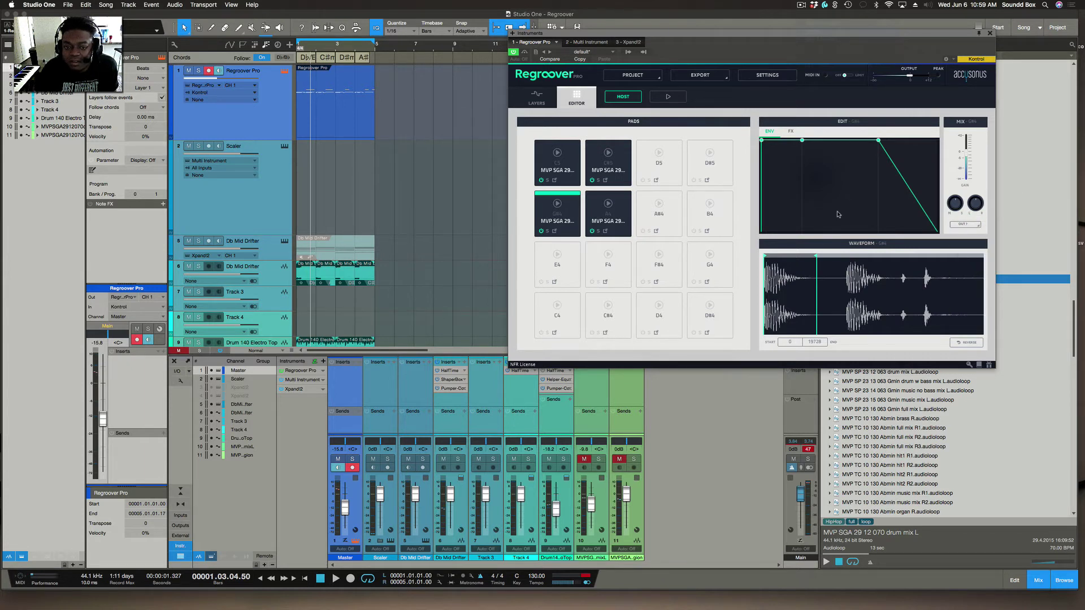
click(621, 197)
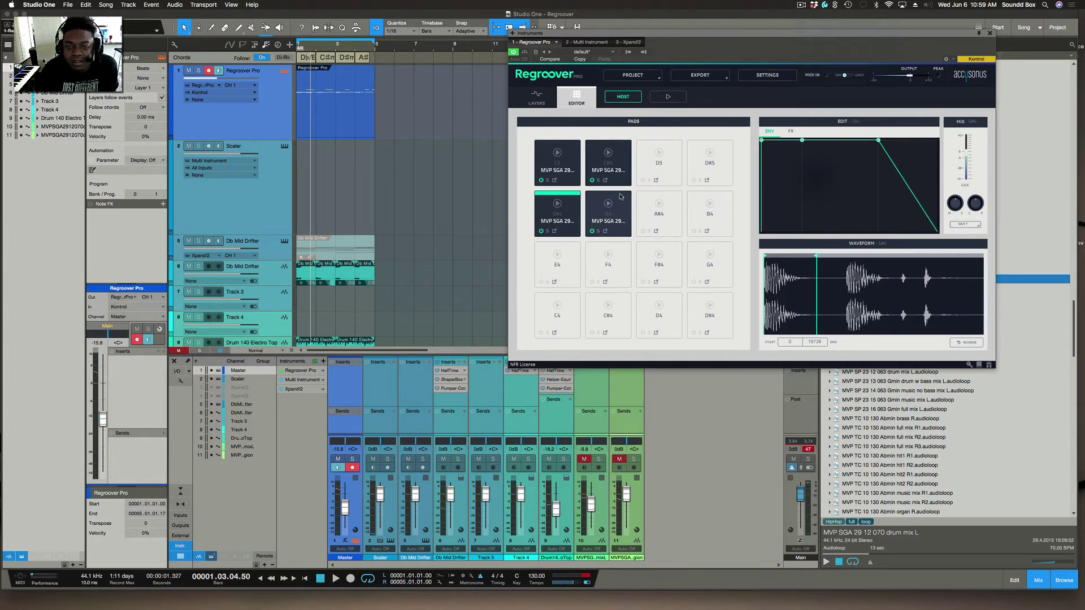
click(957, 226)
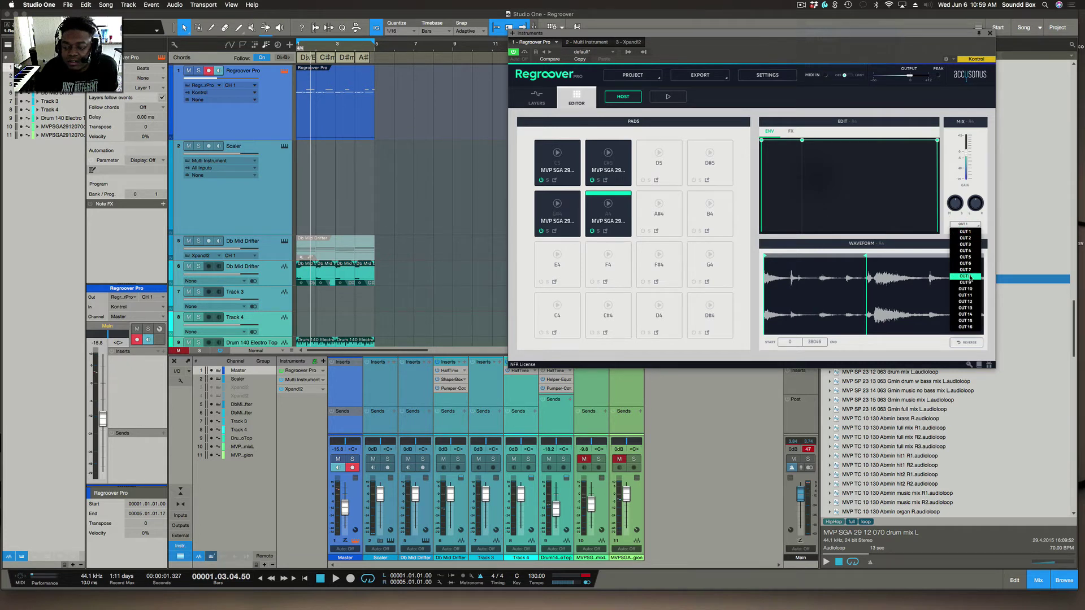
click(966, 257)
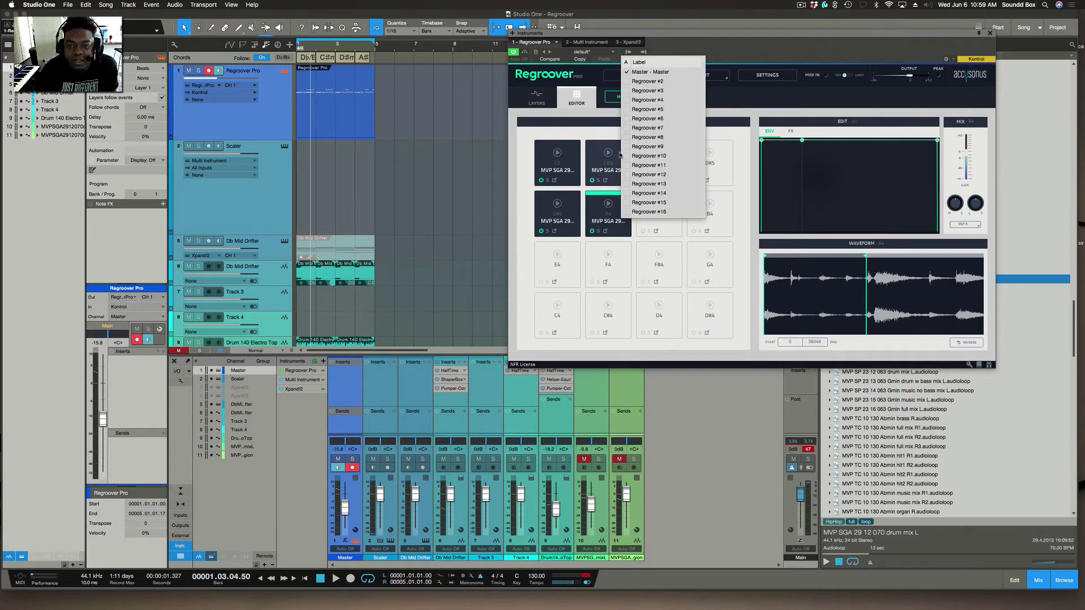
Activate the instrument's outputs Regroover #5, #6, #7 and #8 as mixer channels.
click(626, 109)
click(626, 118)
click(626, 128)
click(626, 137)
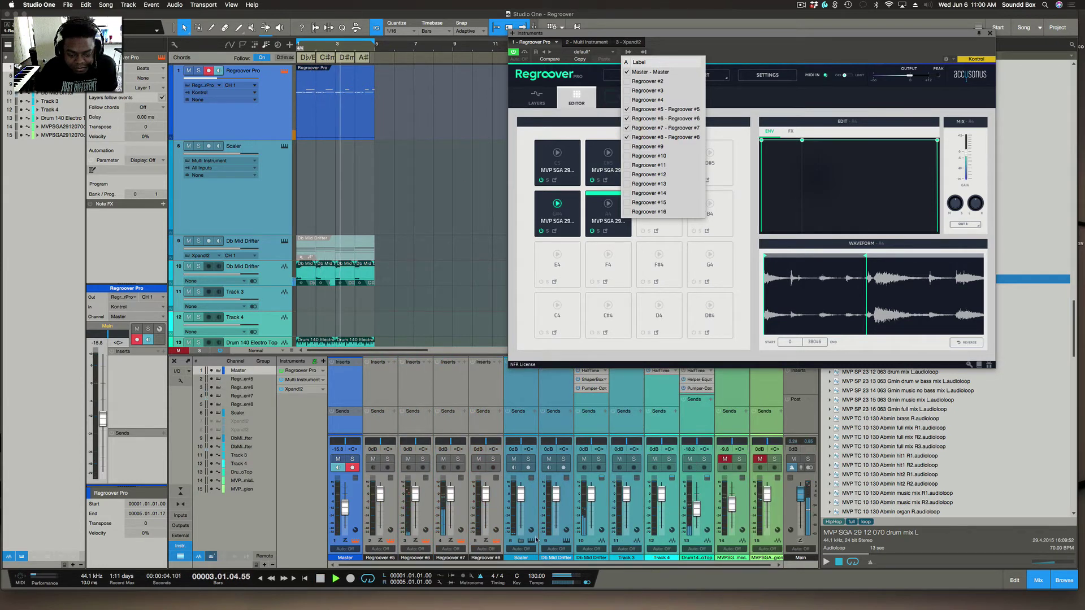
Lower the Regroover #6 channel to about -19 dB and the Regroover #7 channel to about -15 dB.
click(417, 524)
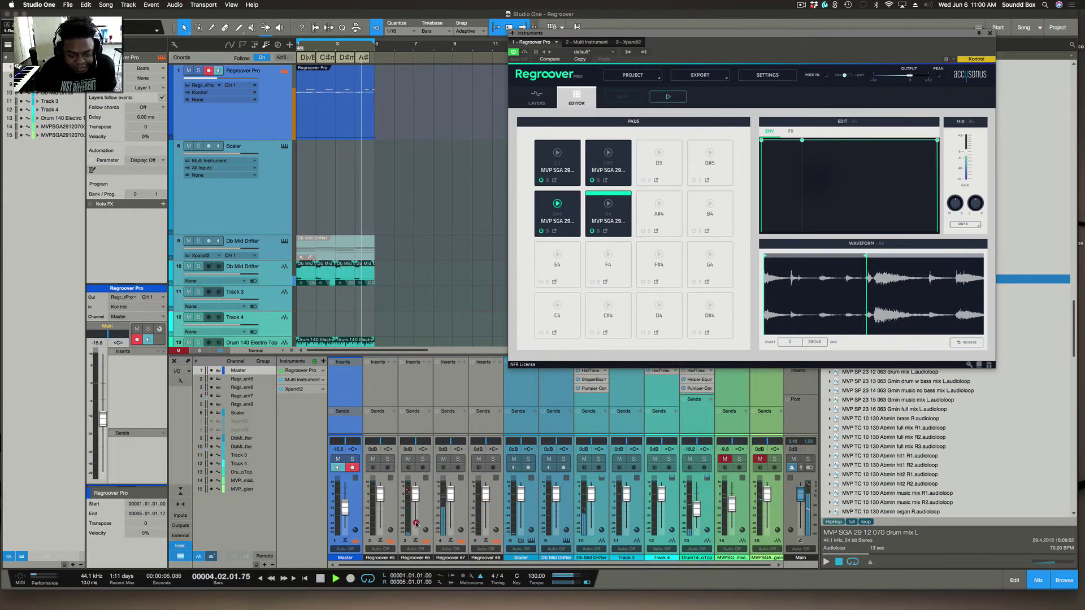
drag(417, 524, 416, 537)
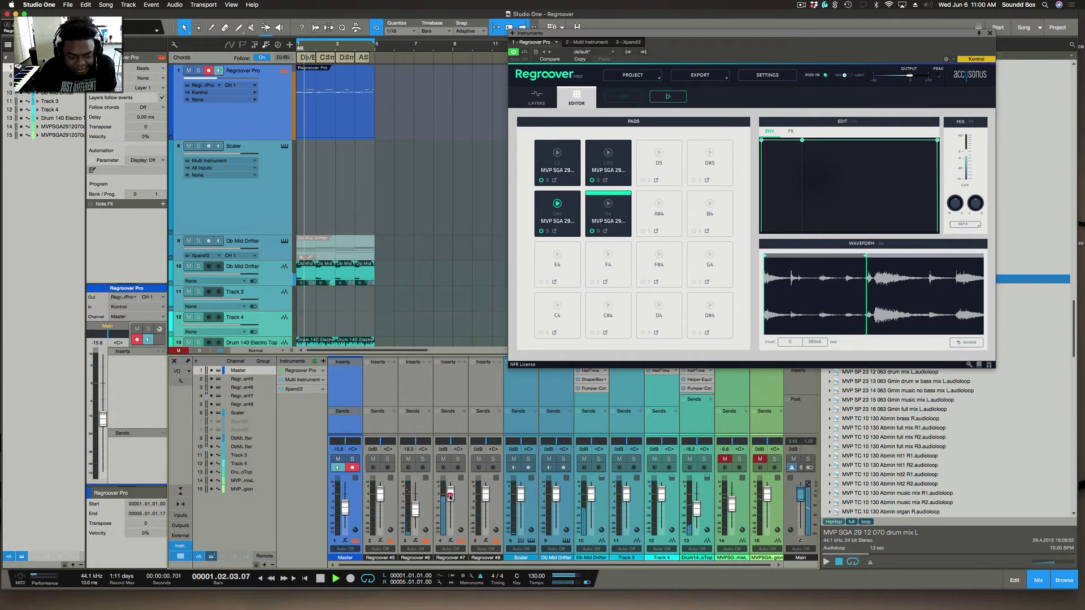
drag(450, 496, 450, 507)
Show the loop layers and activate the instrument outputs Regroover #2, #3 and #4 as mixer channels.
click(536, 97)
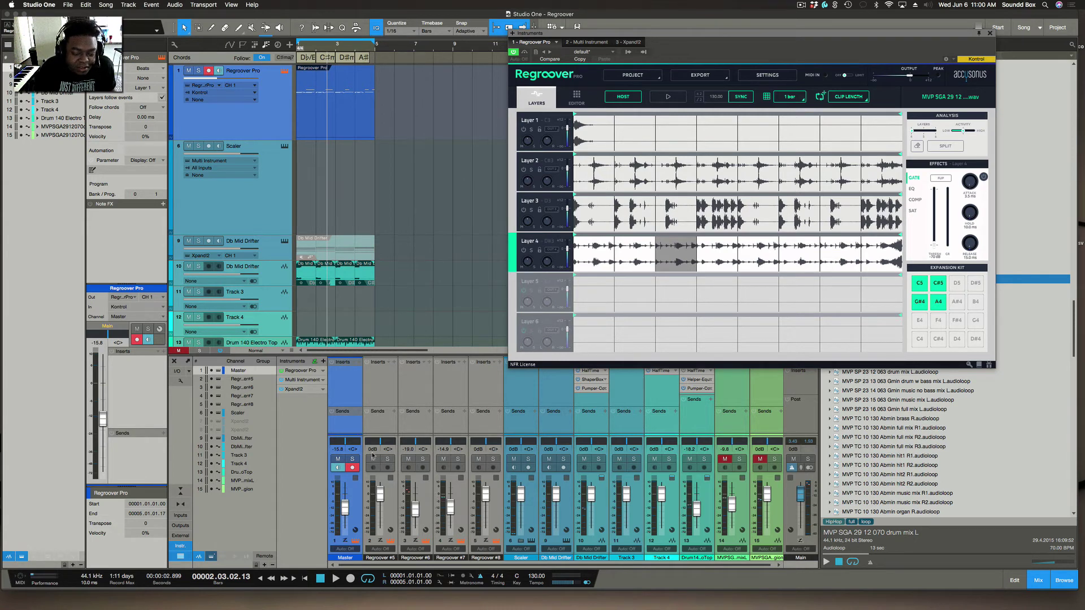
click(626, 52)
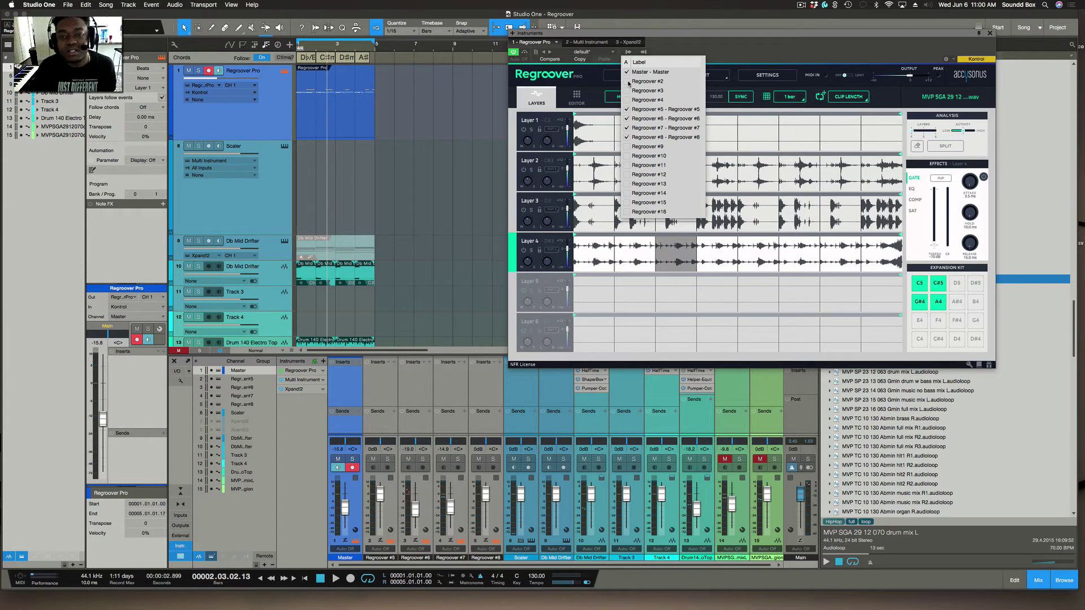
click(628, 81)
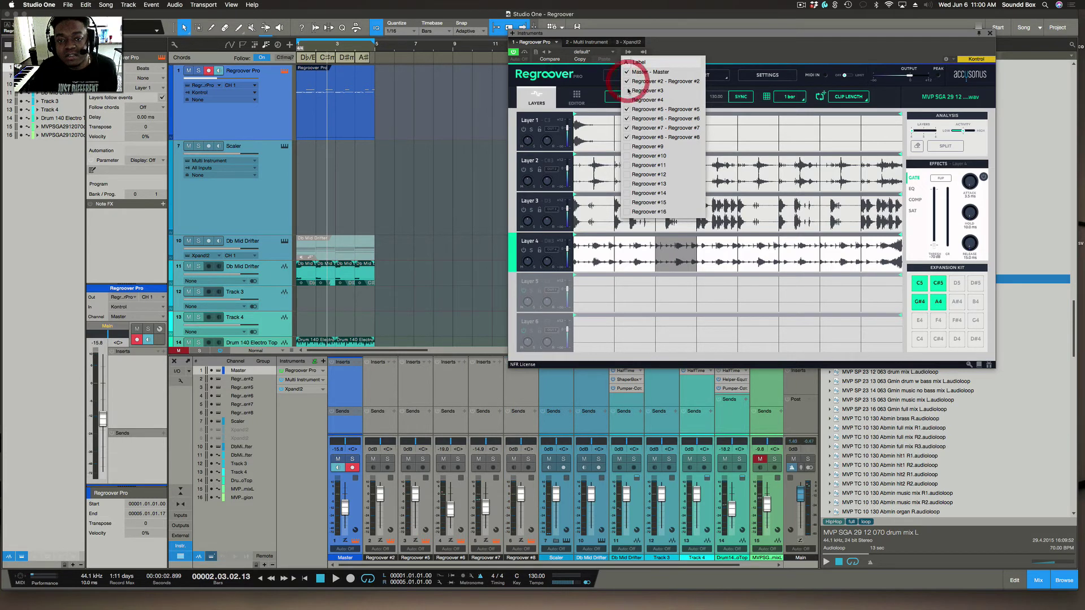
click(628, 90)
click(629, 100)
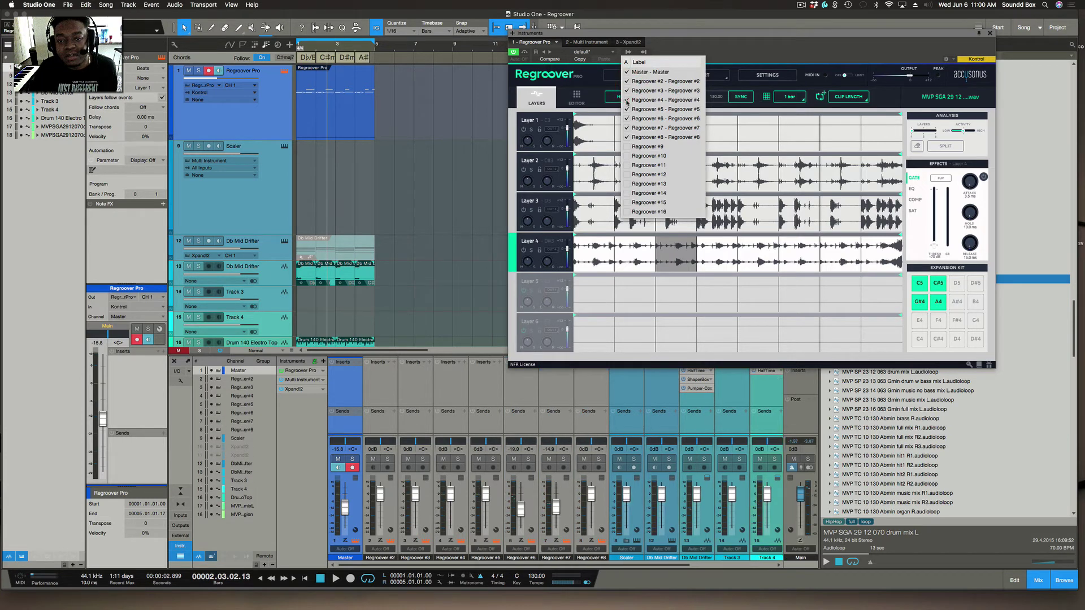
click(676, 53)
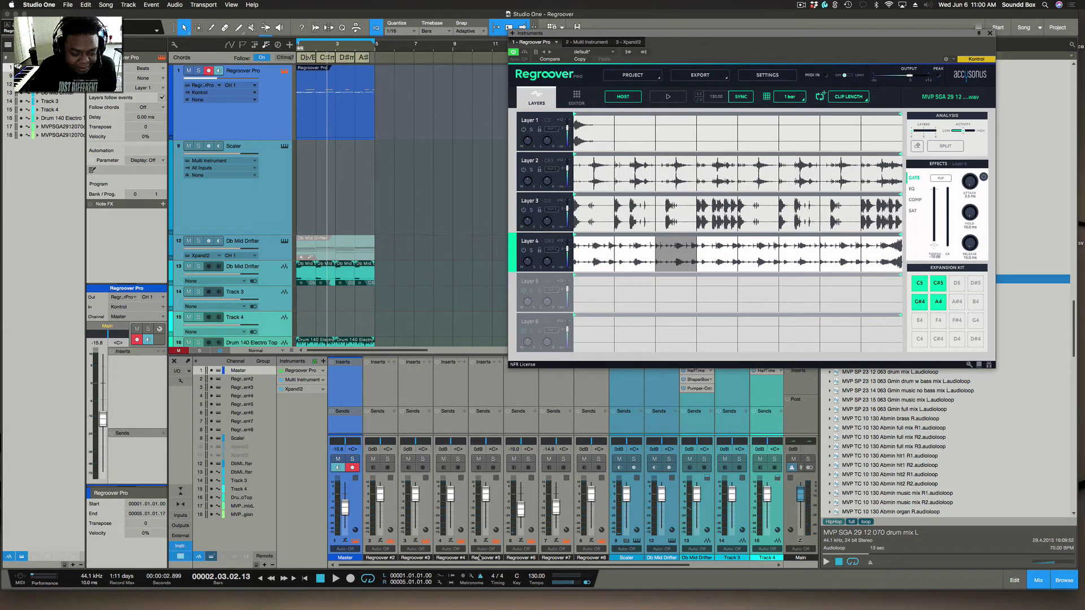
Mute the four mixer channels Regroover #5 through #8.
click(479, 459)
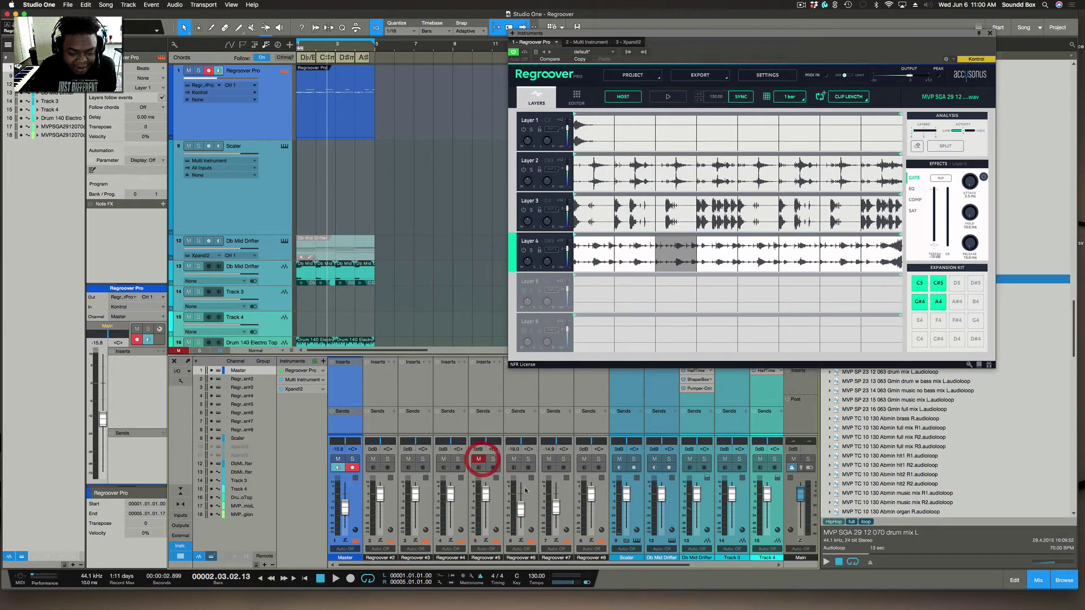
click(500, 496)
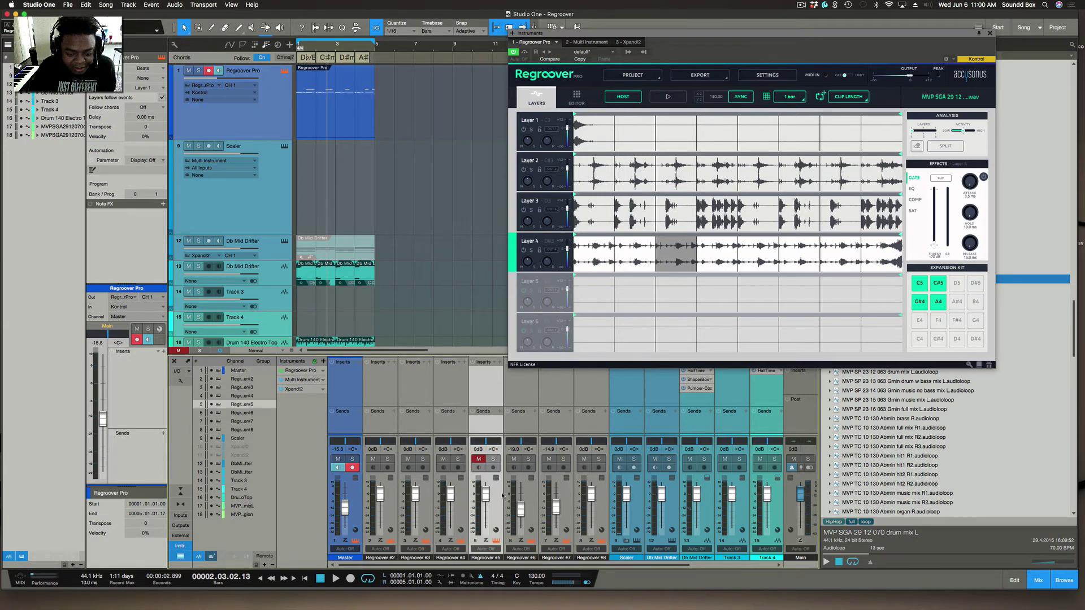
shift+click(602, 503)
click(583, 458)
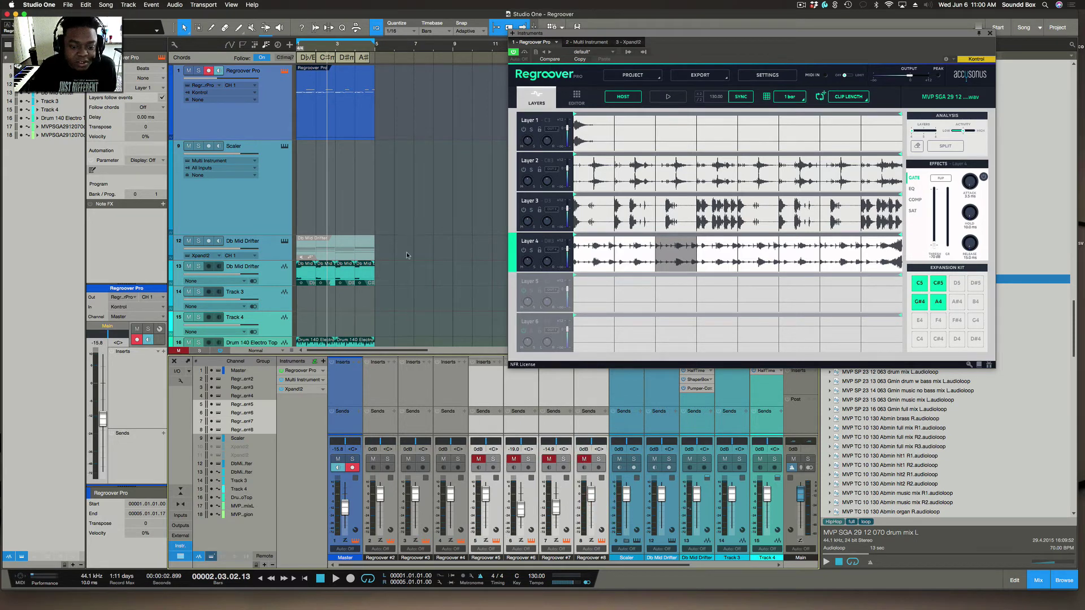
Start playback and switch on Layers 3, 4, 1 and 2 of the loop.
key(space)
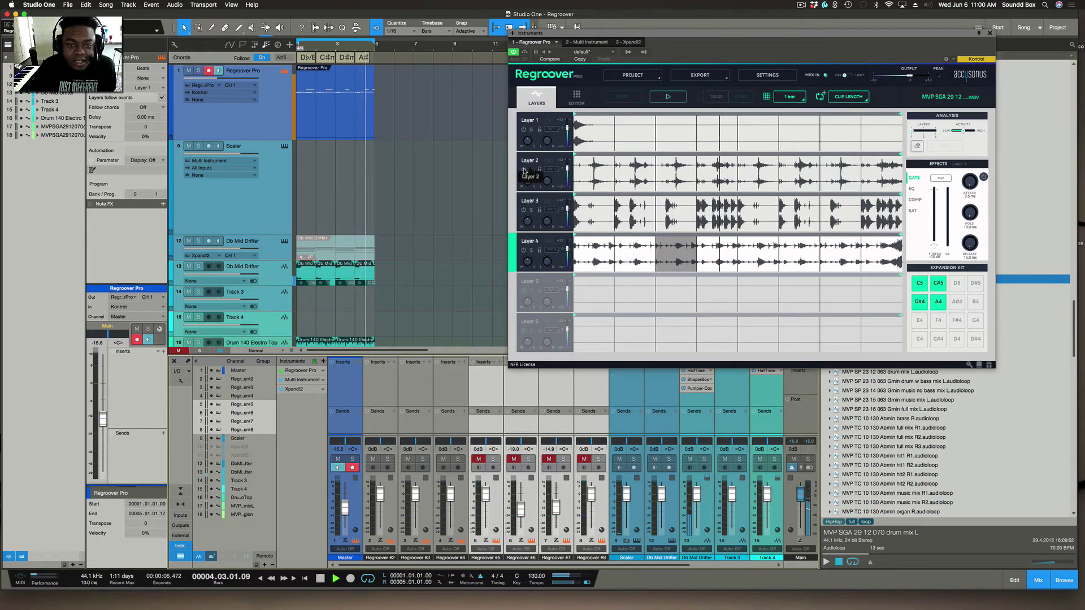
click(525, 210)
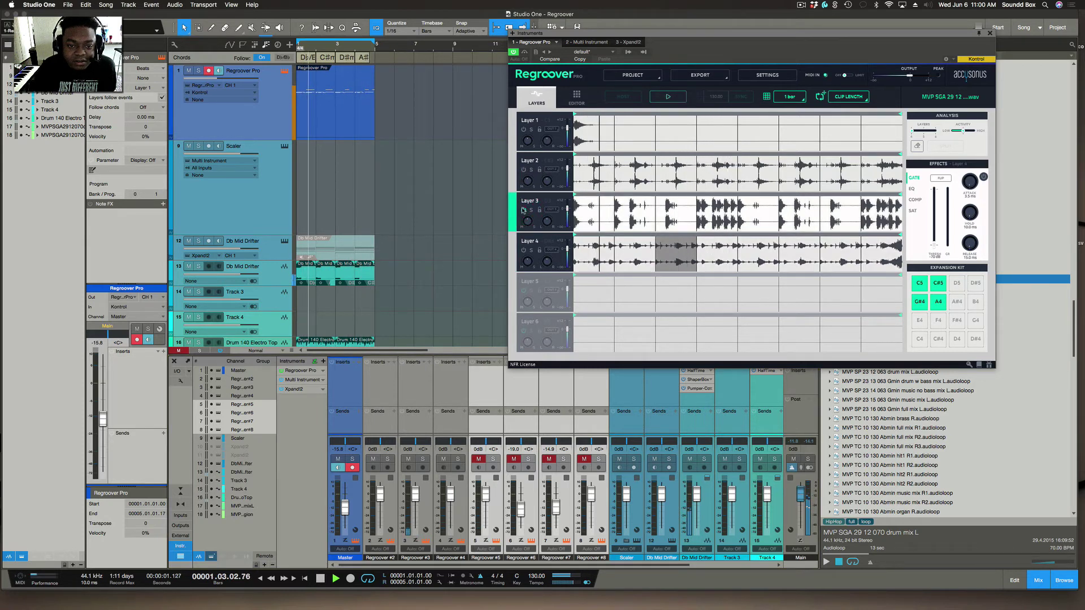
click(524, 251)
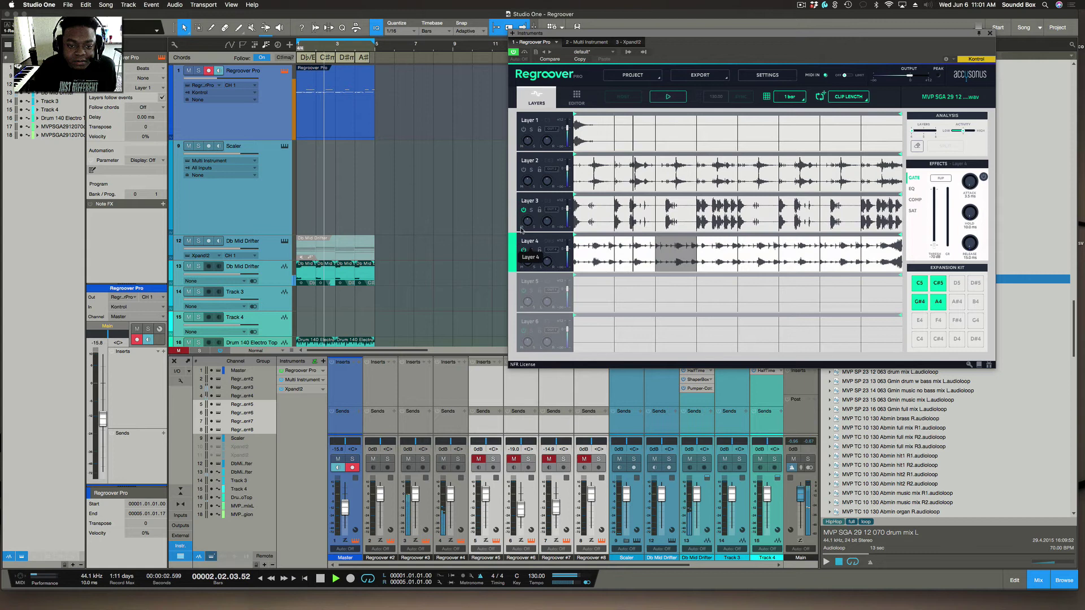
click(524, 139)
click(526, 176)
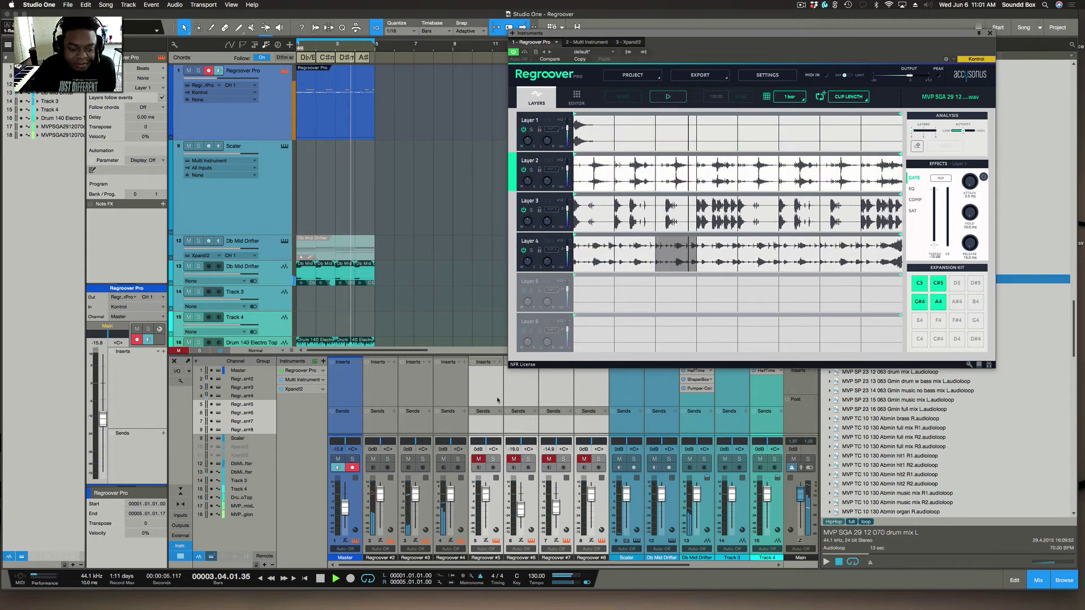
Select the channels Regroover #2 through #4 and lower them together to about -19 dB.
click(392, 514)
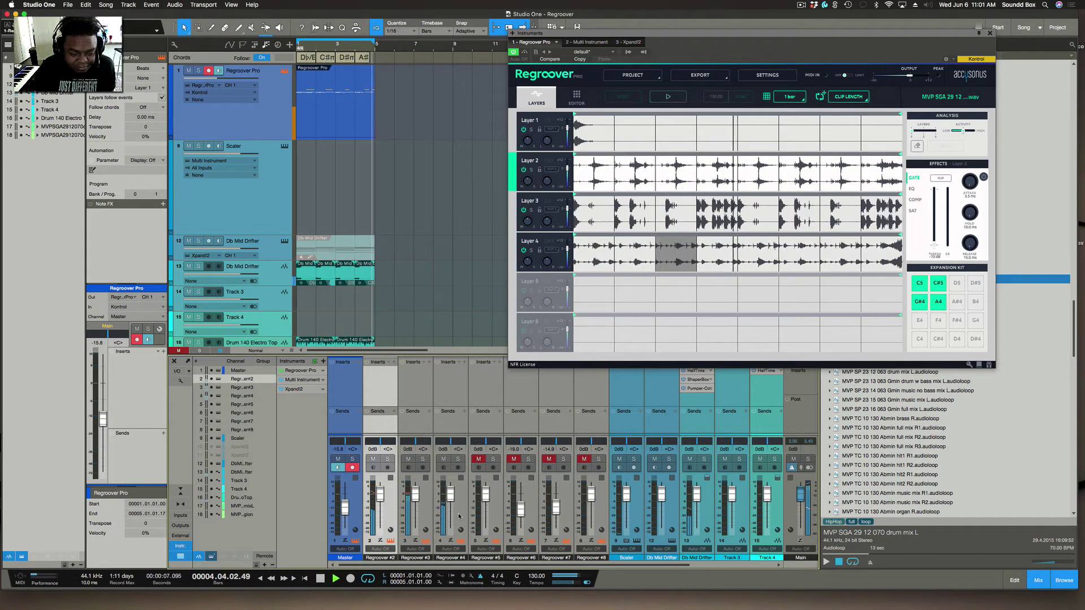
shift+click(450, 509)
drag(450, 496, 451, 510)
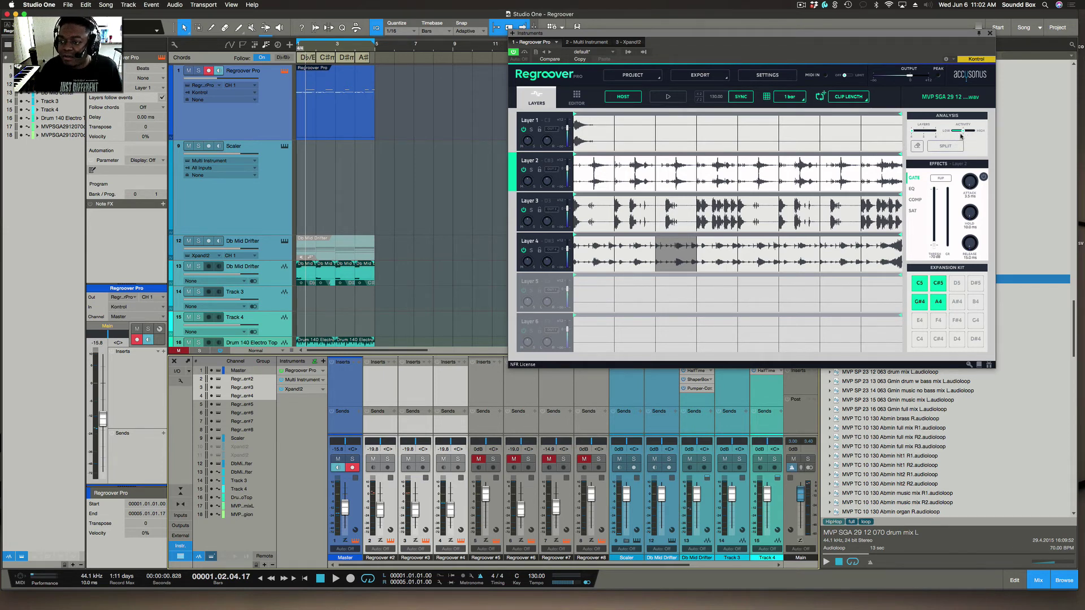
Examine the activity setting for splitting layers and Layer 2's EQ, compressor and saturation effects.
drag(961, 135, 967, 134)
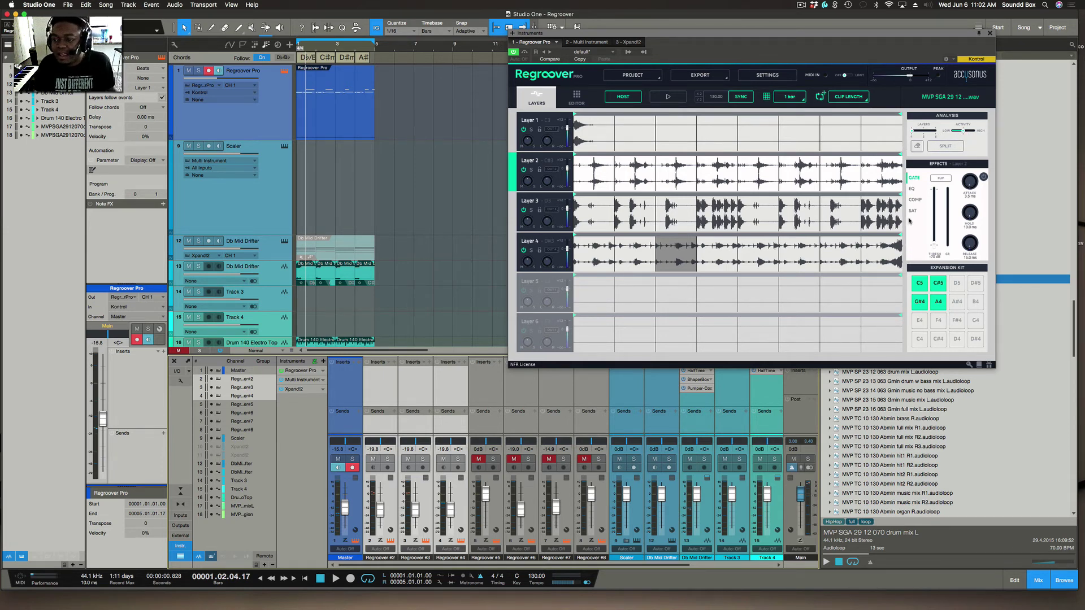
click(912, 189)
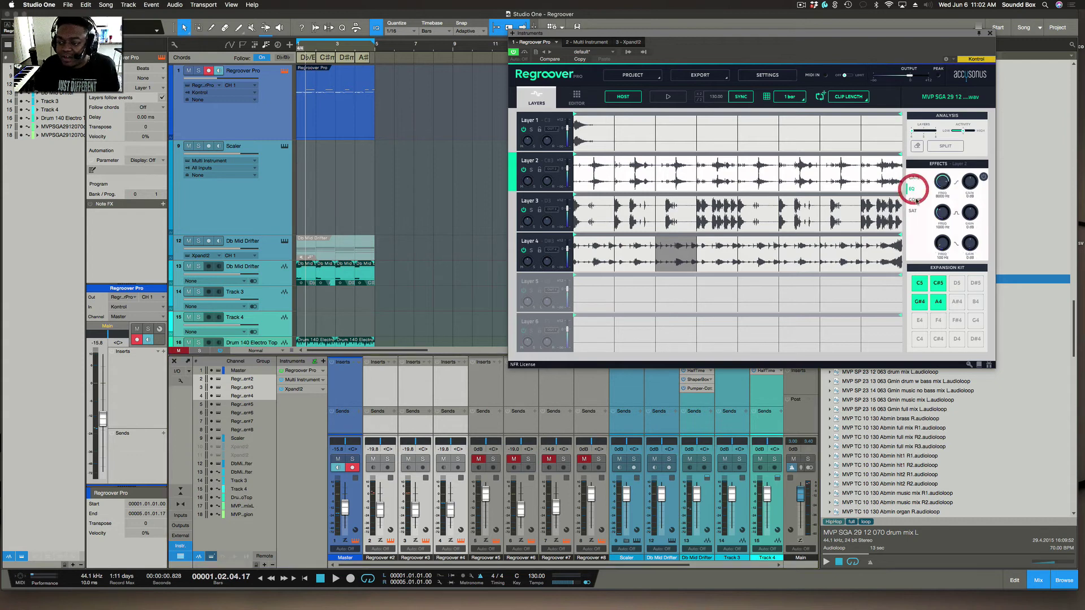
click(915, 200)
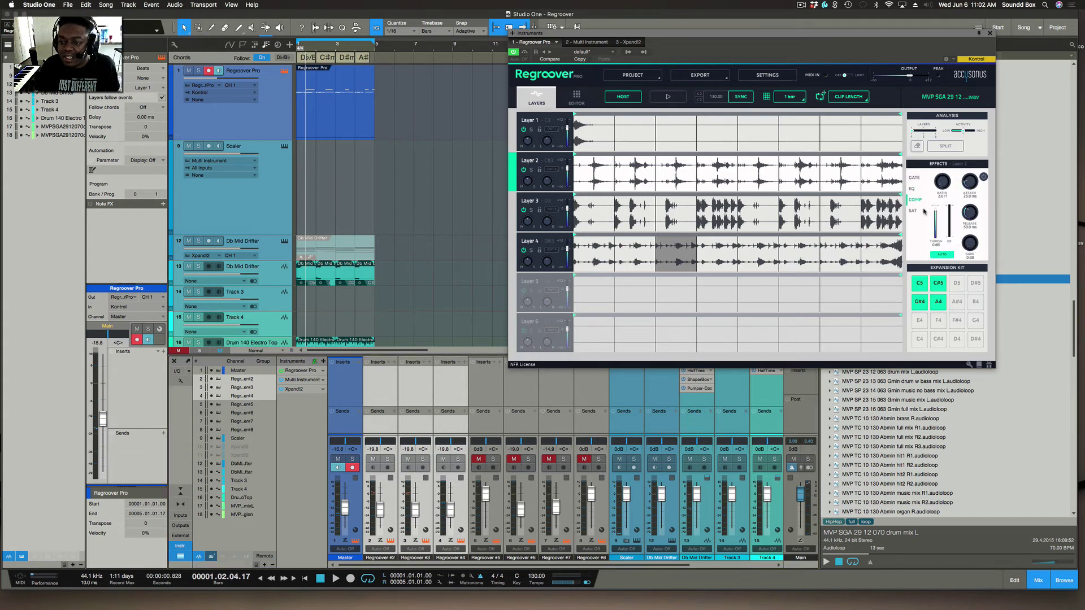
click(914, 211)
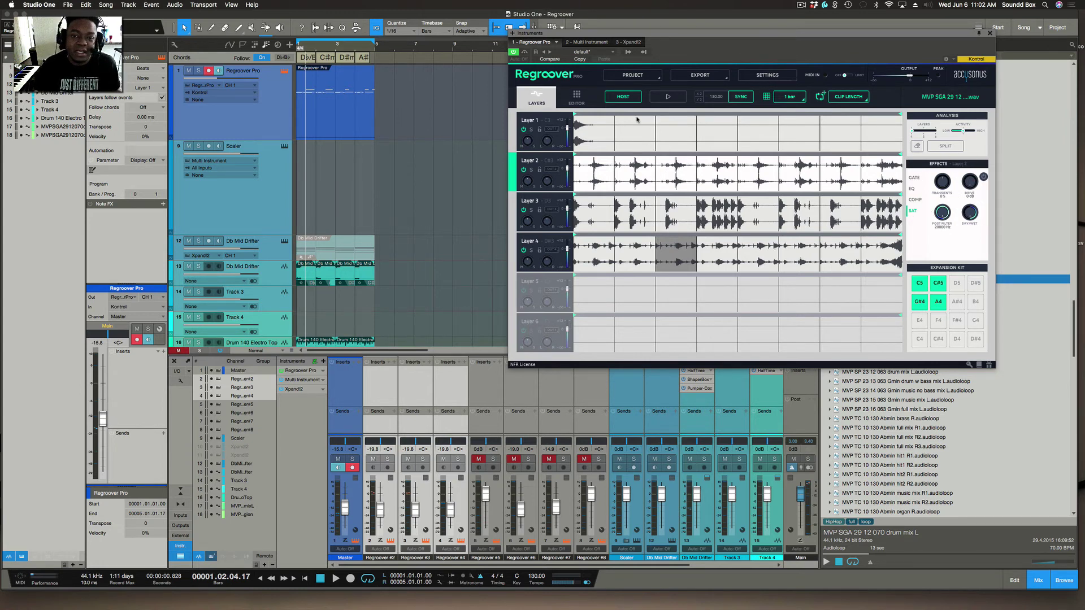
Look over the pad editor and browse the list of installed instruments.
click(575, 95)
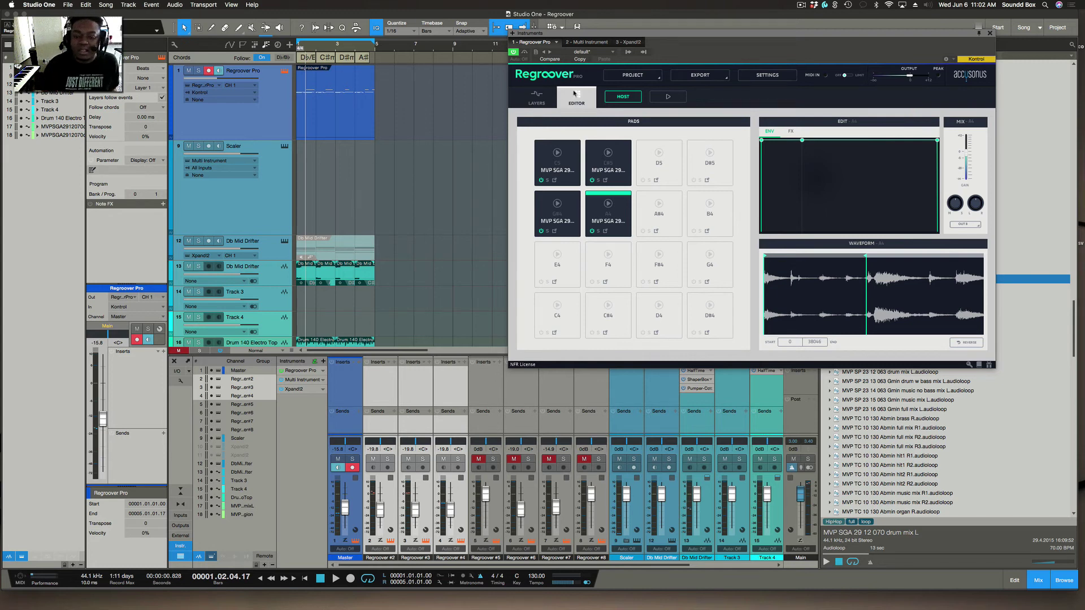
click(544, 96)
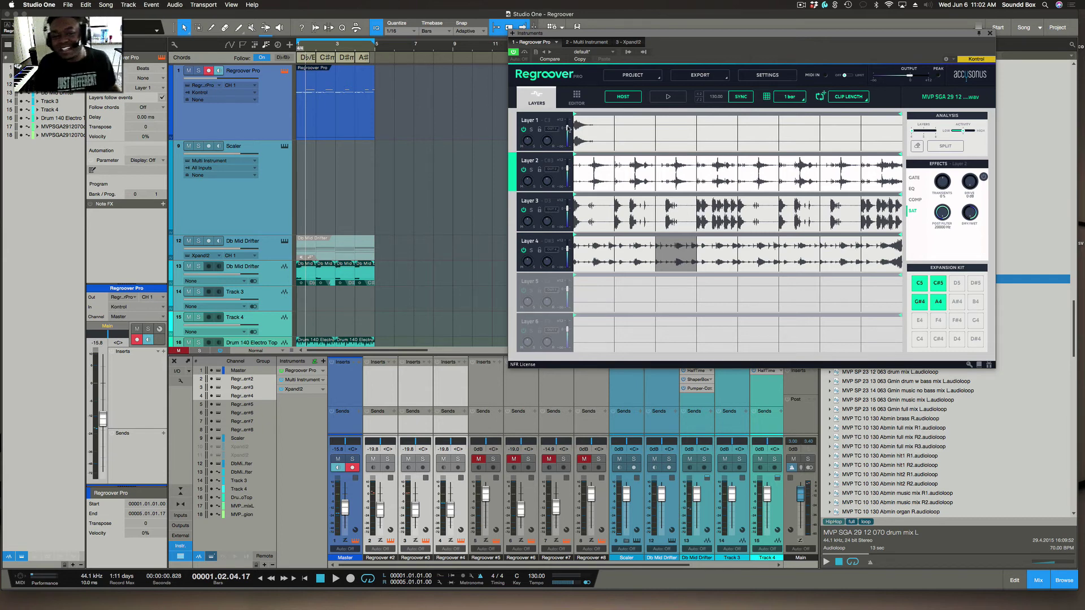
drag(593, 35, 379, 78)
click(846, 45)
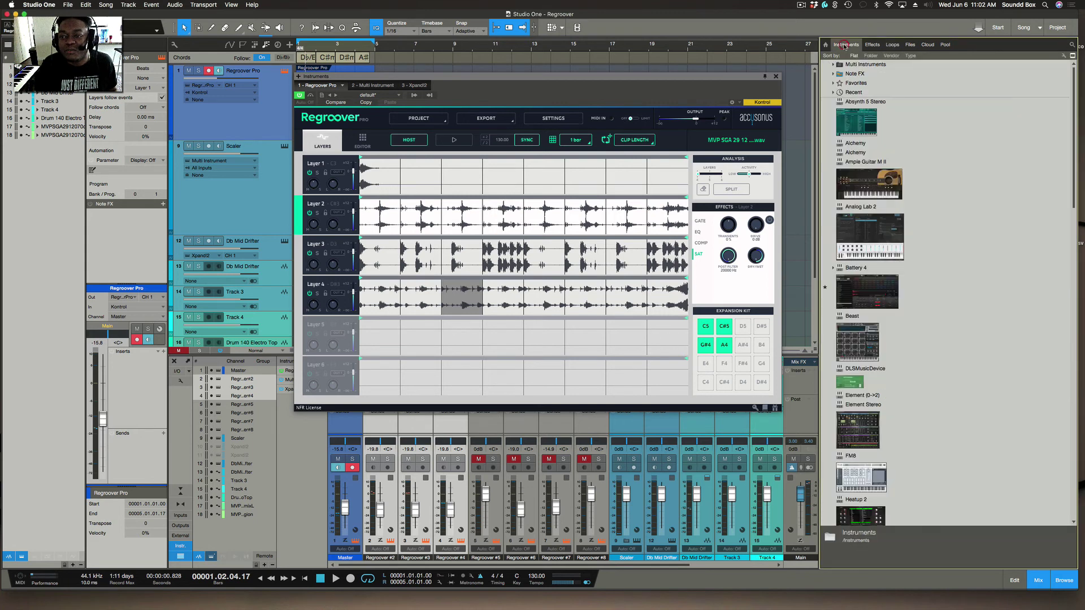
scroll(838, 358, down, 15)
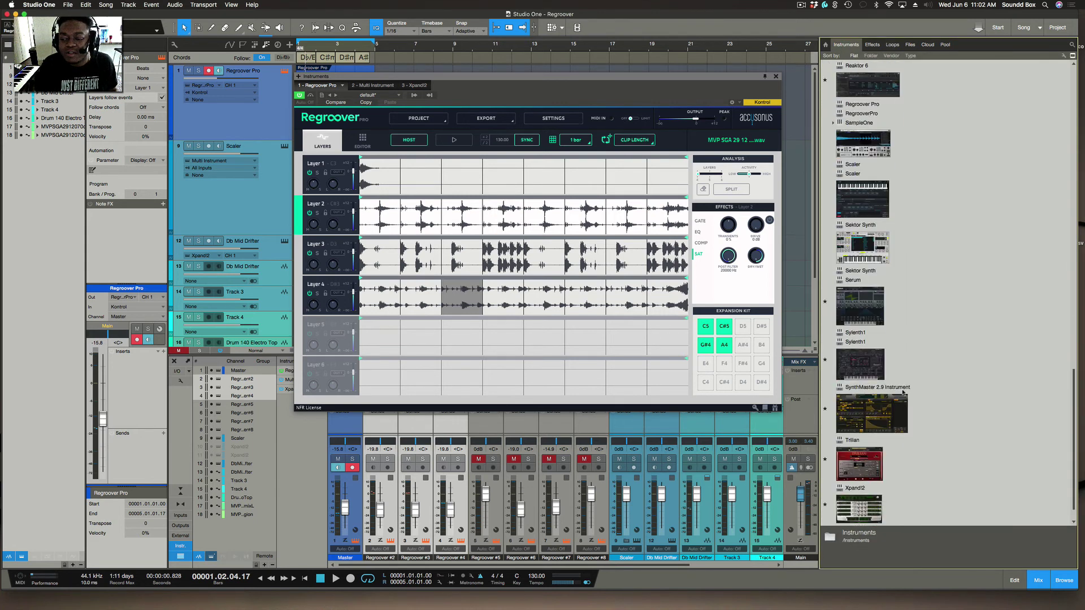
scroll(903, 391, up, 15)
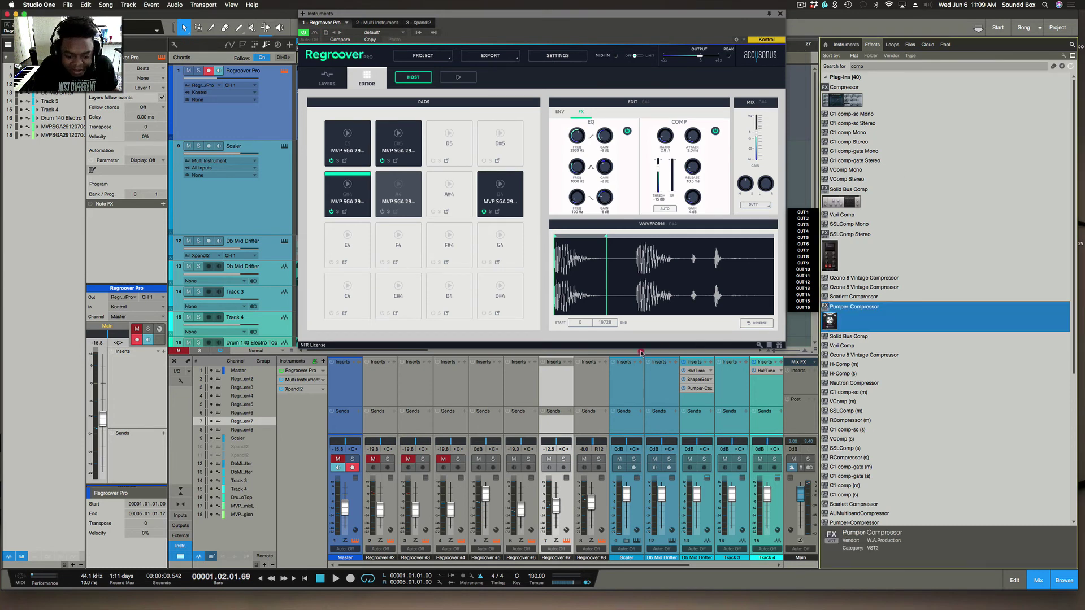
Insert Pumper-Compressor on the Regroover #7 channel and, during playback, set its compressor amount to about 66 in Punchy mode.
drag(641, 352, 554, 371)
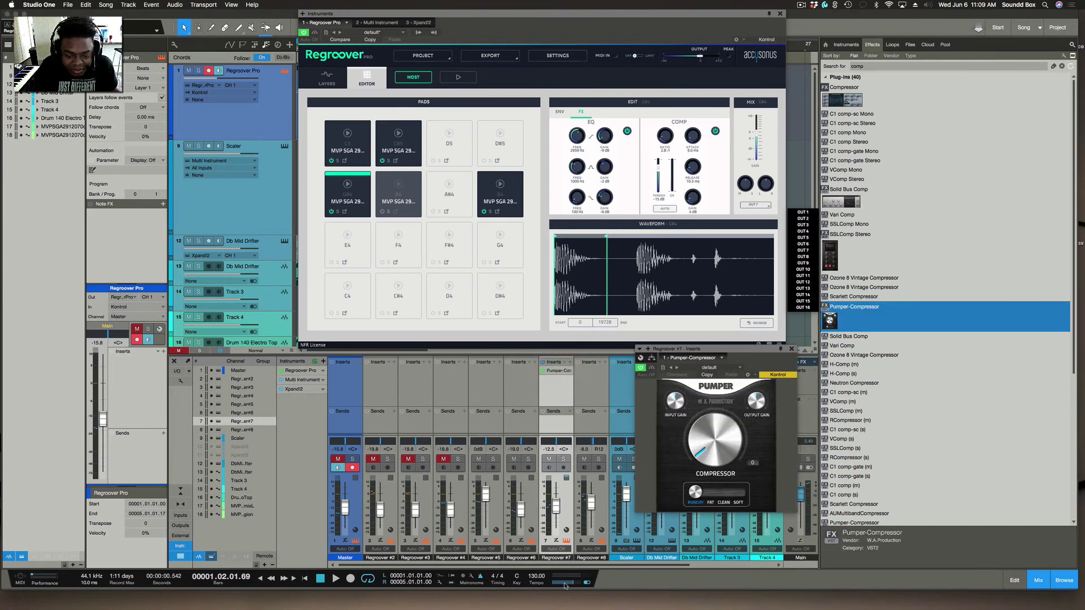
key(space)
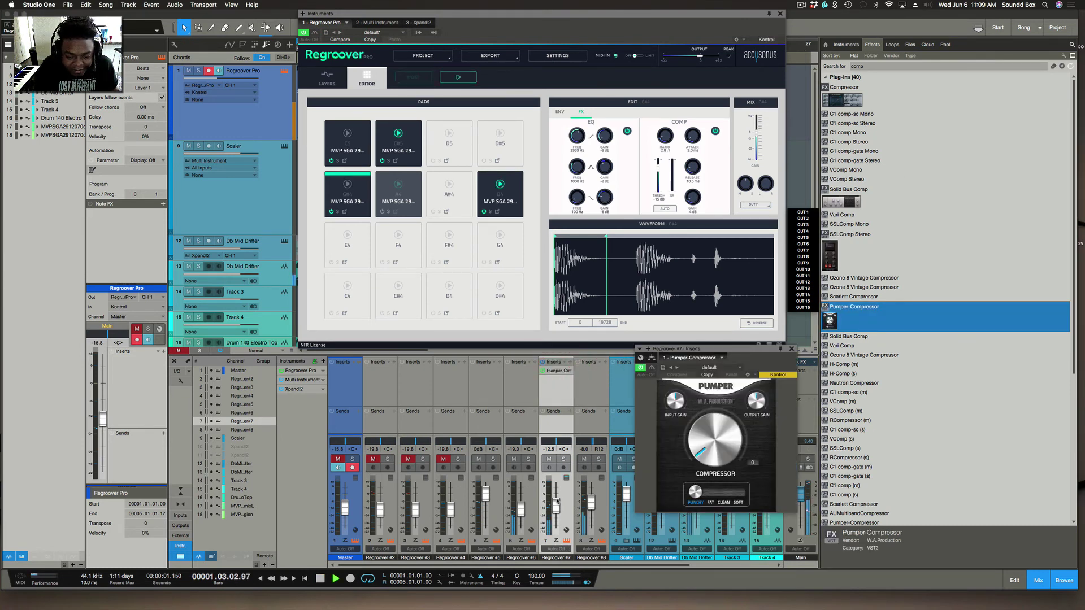
drag(715, 444, 702, 352)
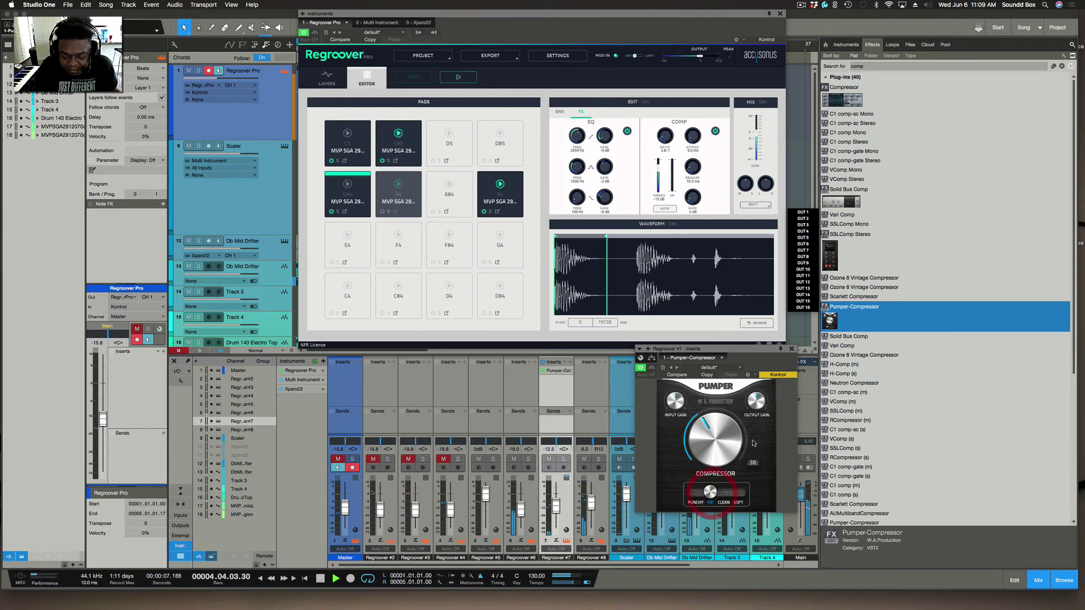
click(681, 491)
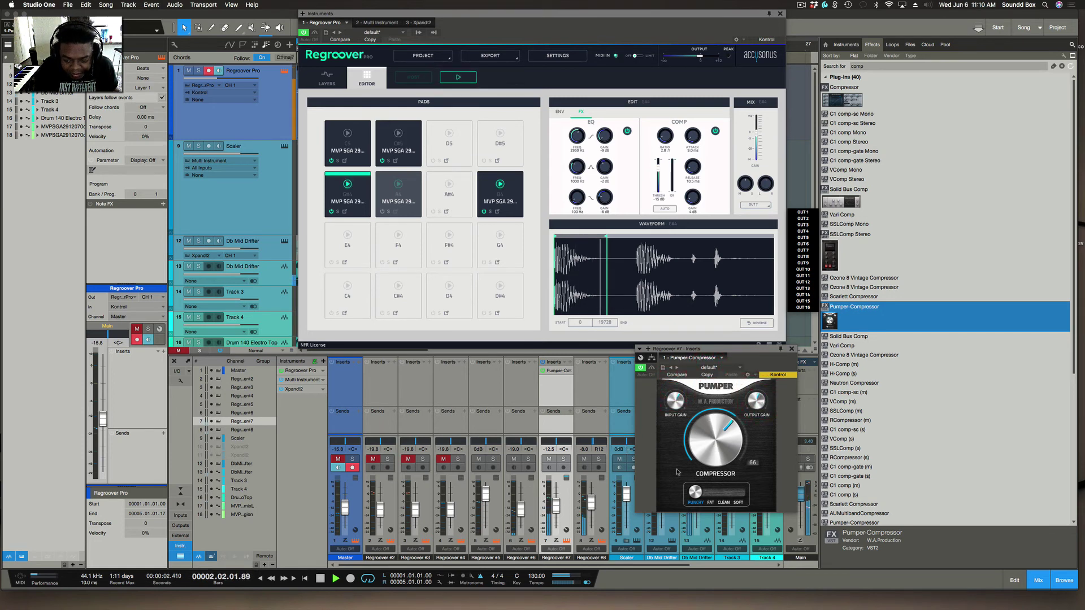
key(space)
click(556, 384)
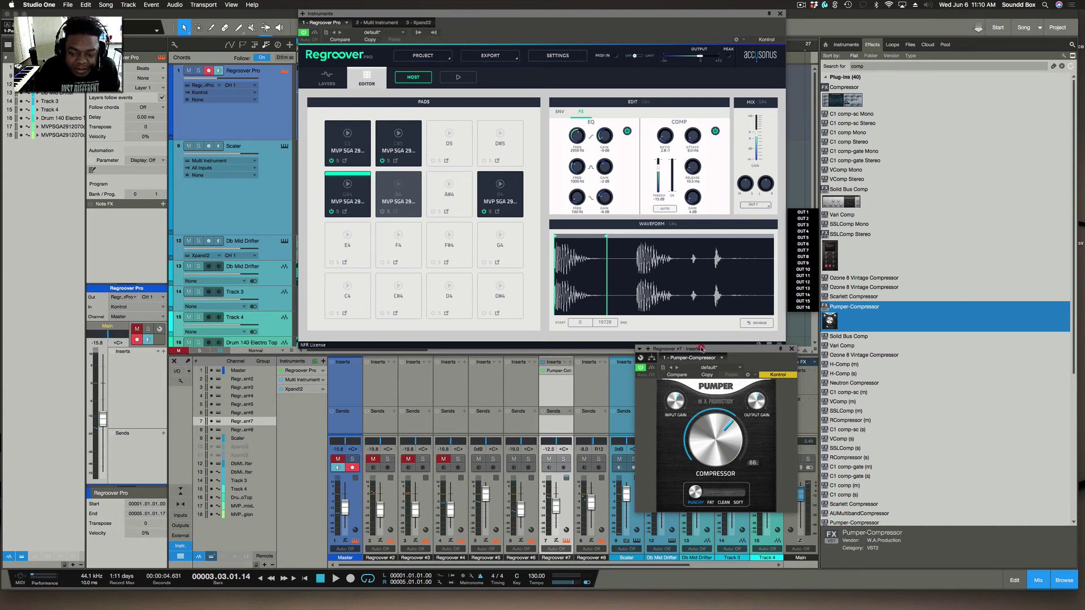
Move the compressor window clear of the mixer channels and rename the Regroover #7 channel as kick.
drag(689, 351, 739, 331)
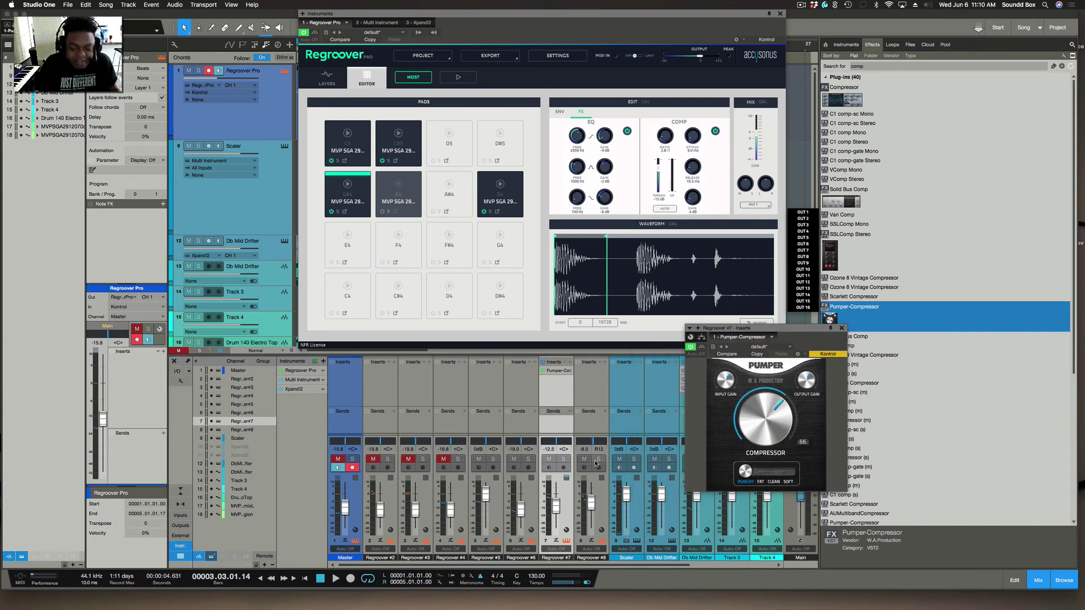
double_click(556, 558)
key(BackSpace)
text(kick)
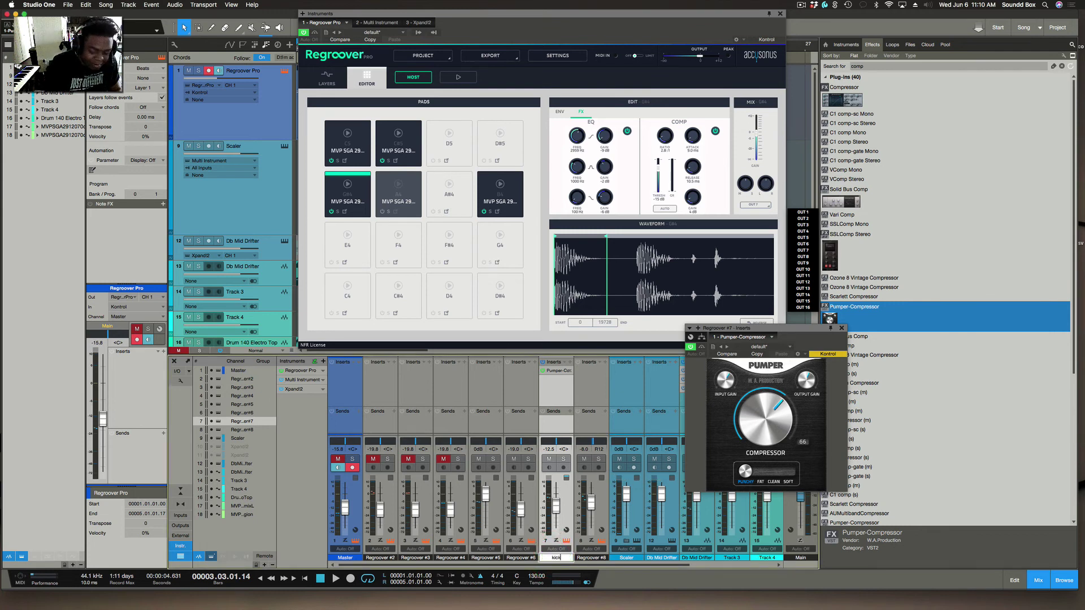
key(Return)
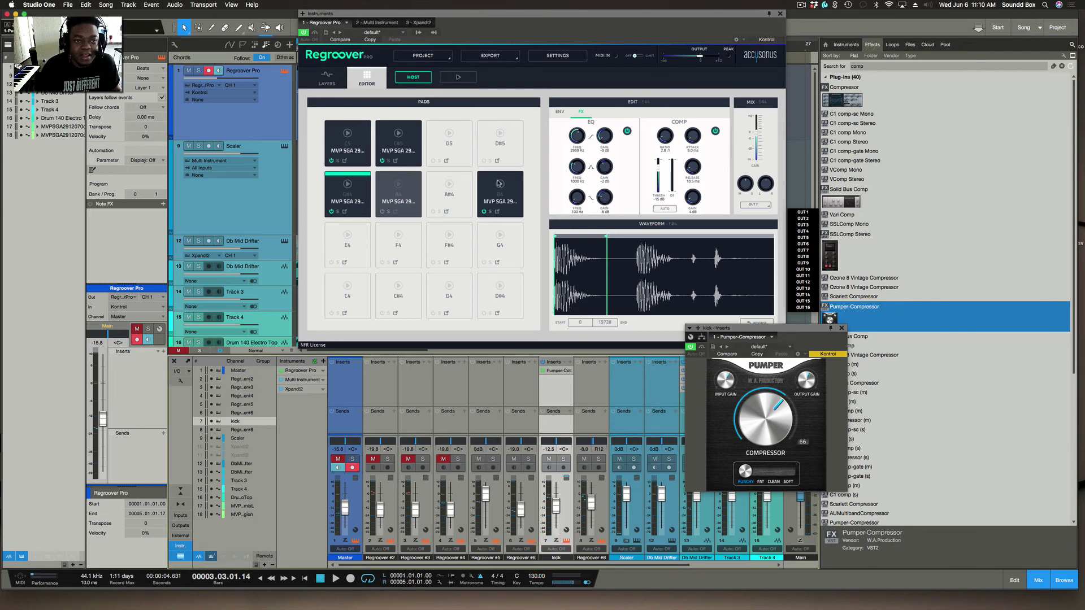
Examine Regroover Pro's export options and its project loading and saving options.
drag(579, 17, 522, 173)
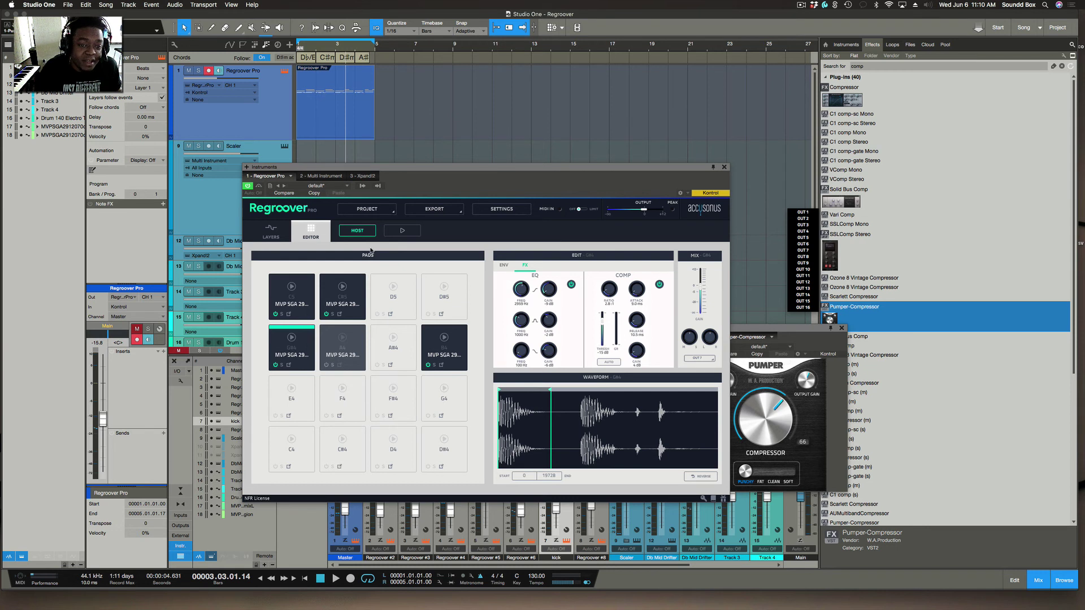
click(444, 210)
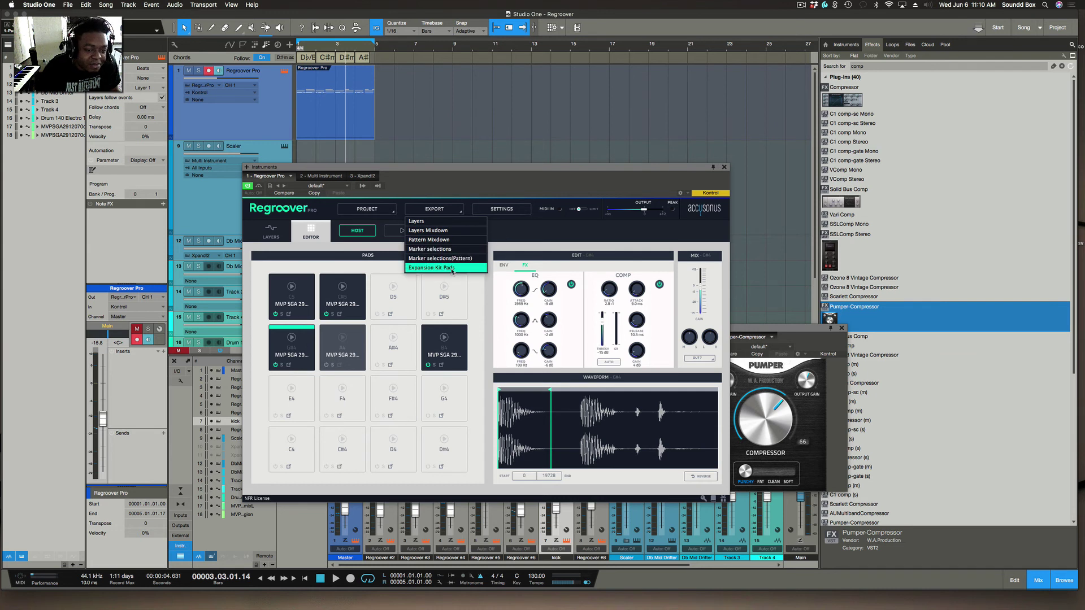
click(514, 226)
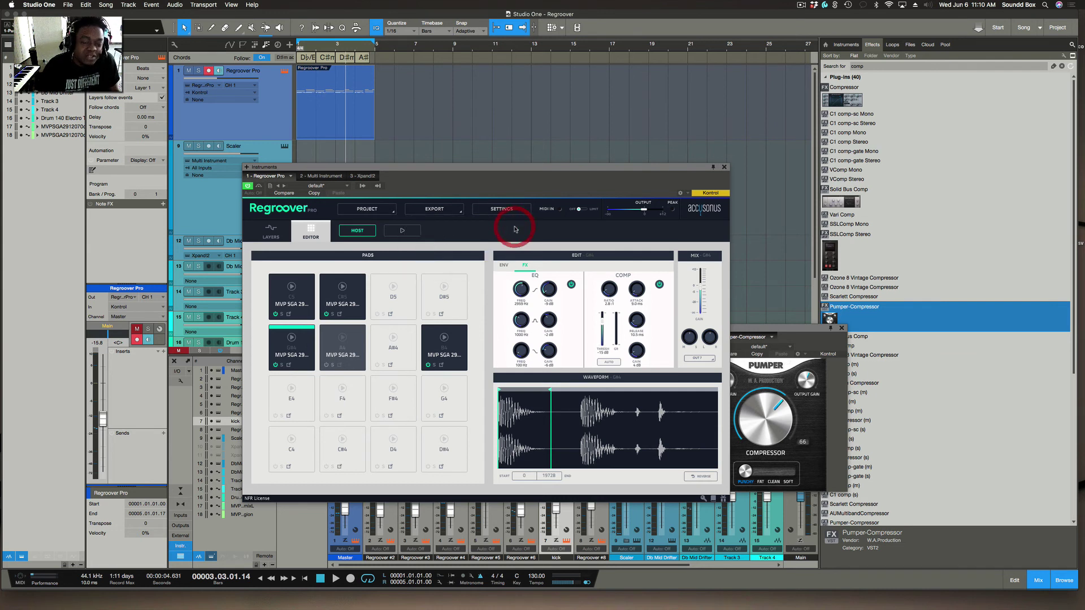
click(388, 211)
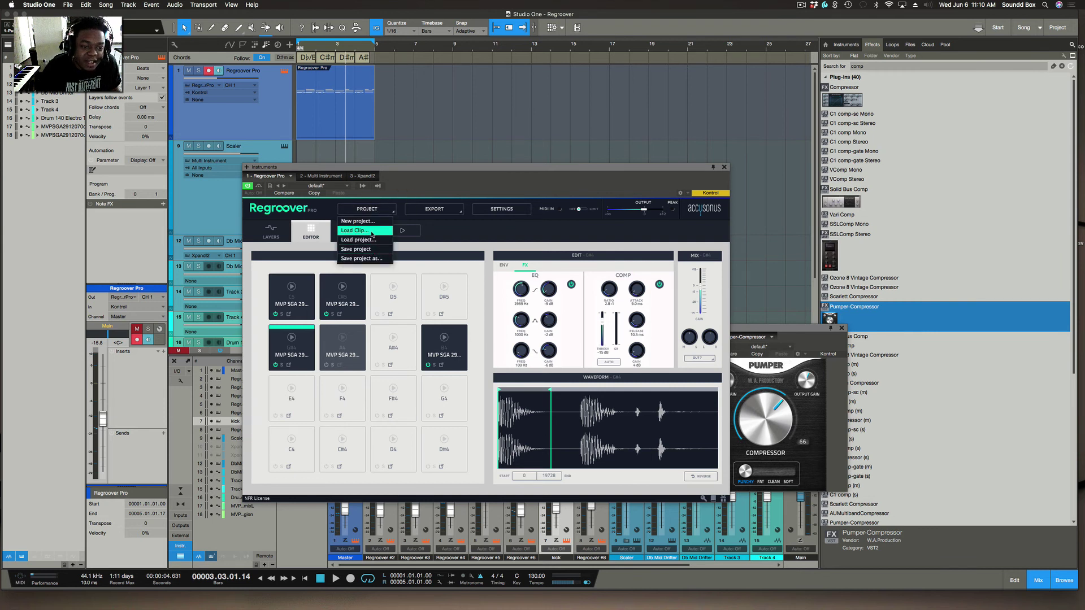
click(438, 240)
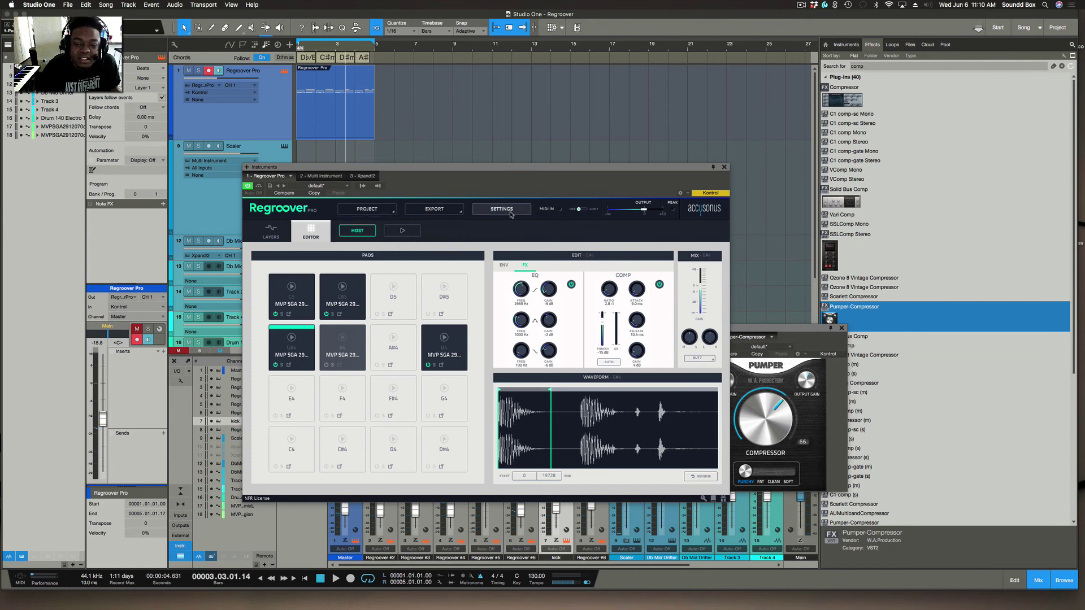
drag(506, 169, 628, 28)
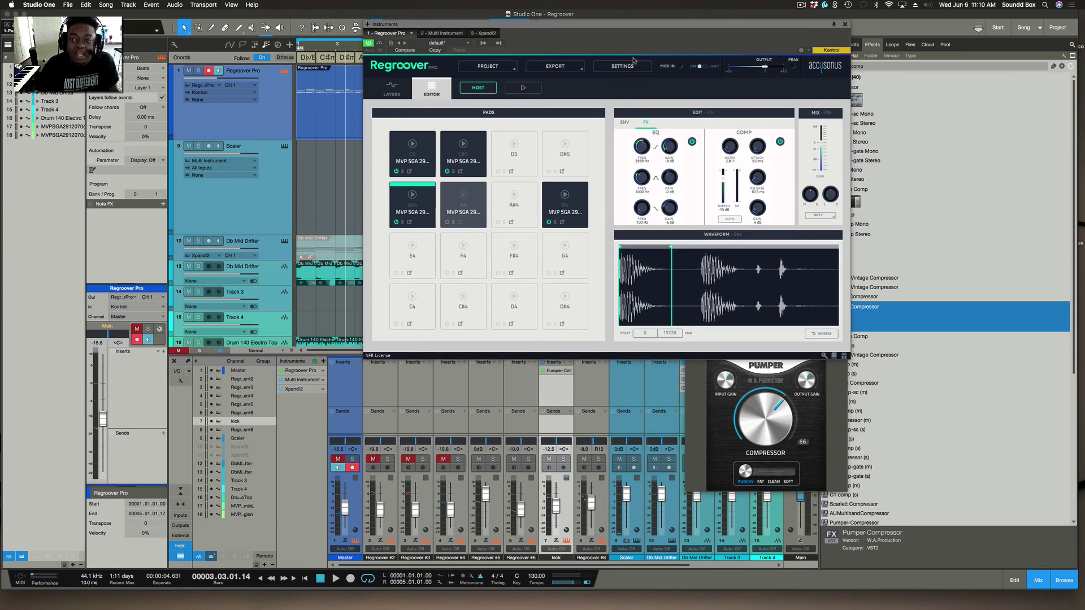